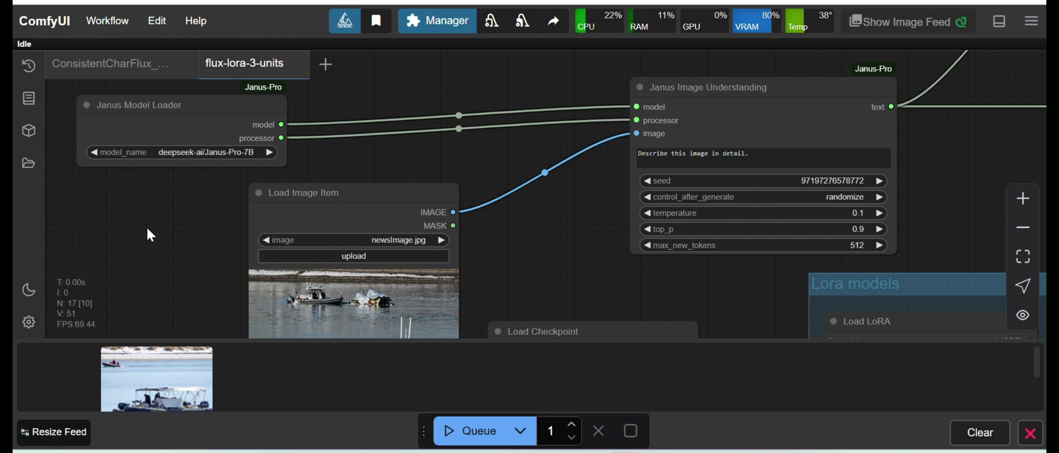
mouse_move(147, 241)
left_mouse_down()
mouse_move(196, 242)
mouse_move(159, 254)
left_mouse_up()
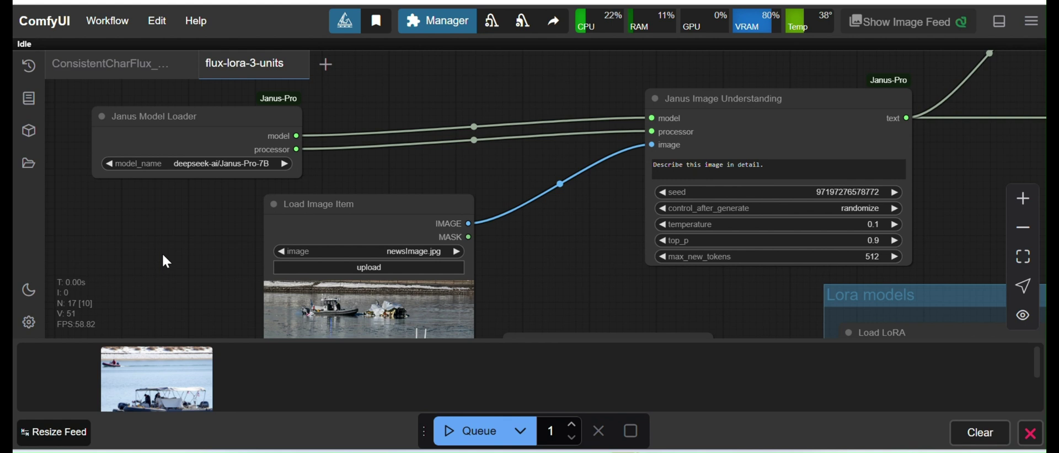
mouse_move(171, 244)
left_mouse_down()
mouse_move(161, 227)
mouse_move(176, 239)
left_mouse_up()
scroll(160, 246, "down", 4)
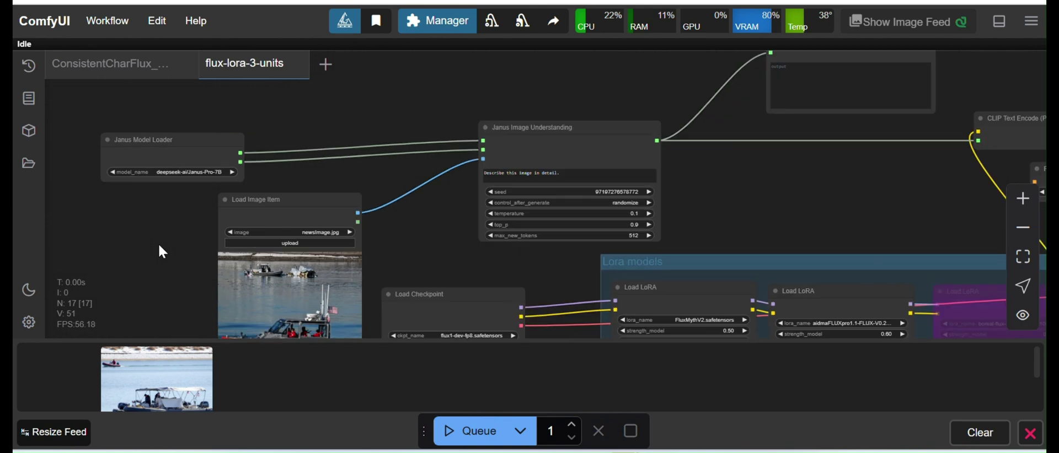
scroll(159, 246, "up", 5)
scroll(159, 243, "down", 2)
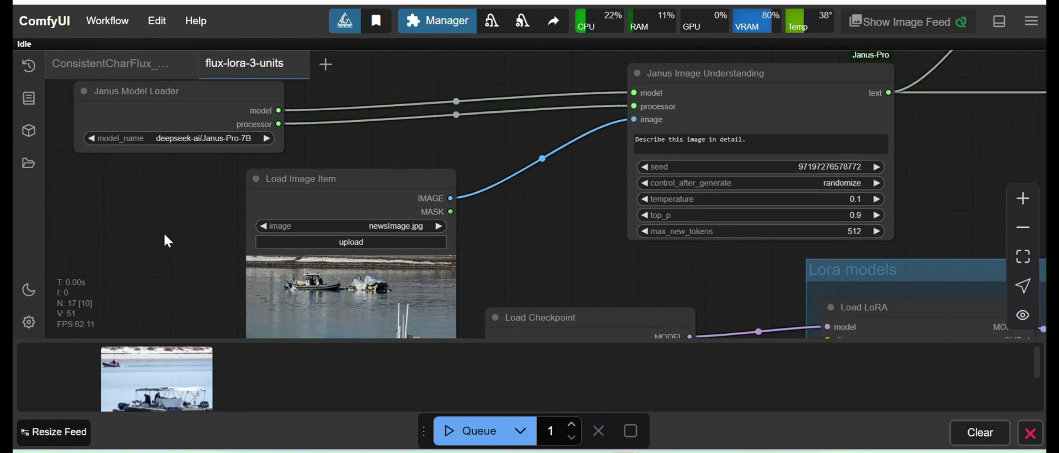
left_click_drag(168, 241, 165, 221)
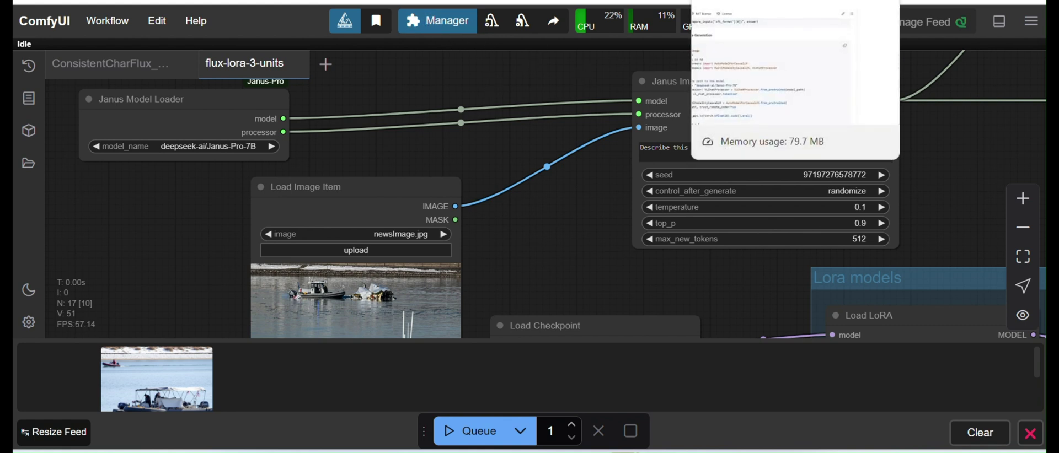
Open the Custom Nodes Manager and search the custom nodes for "janus".
left_click(433, 29)
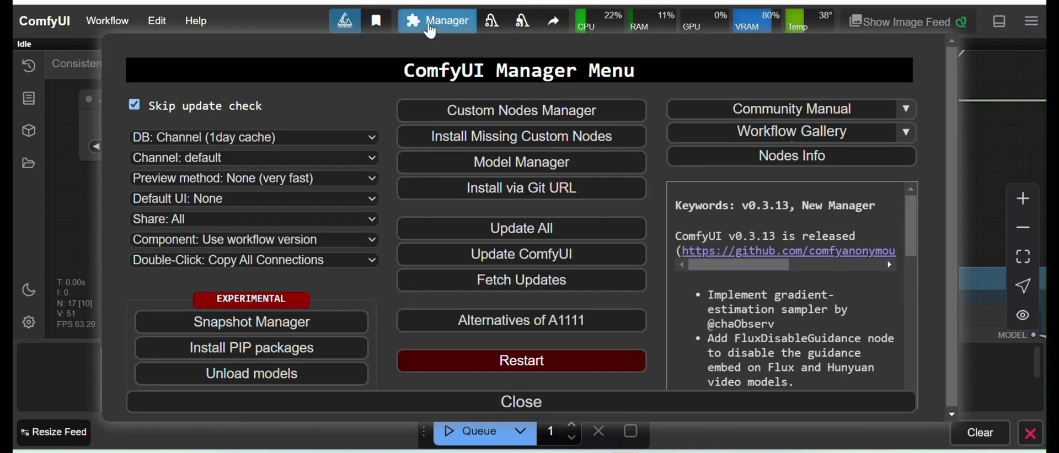
left_click(558, 111)
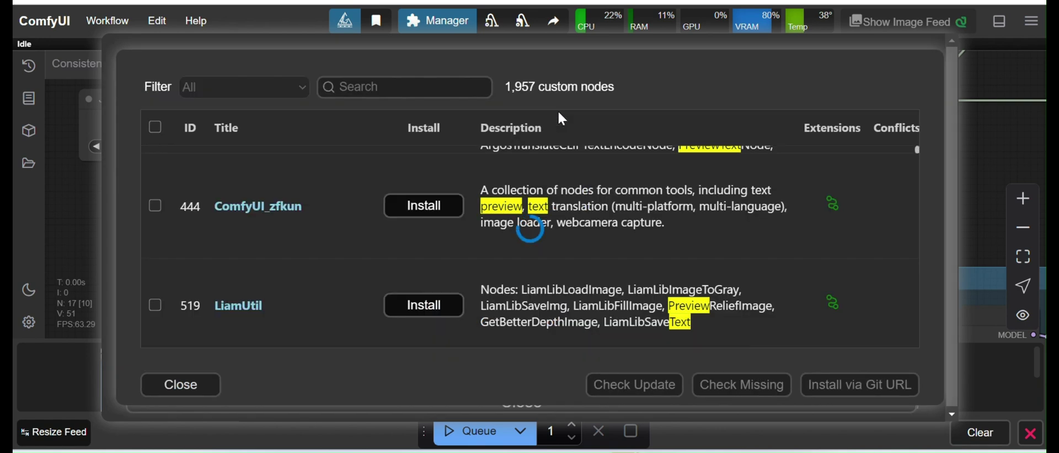
left_click(380, 87)
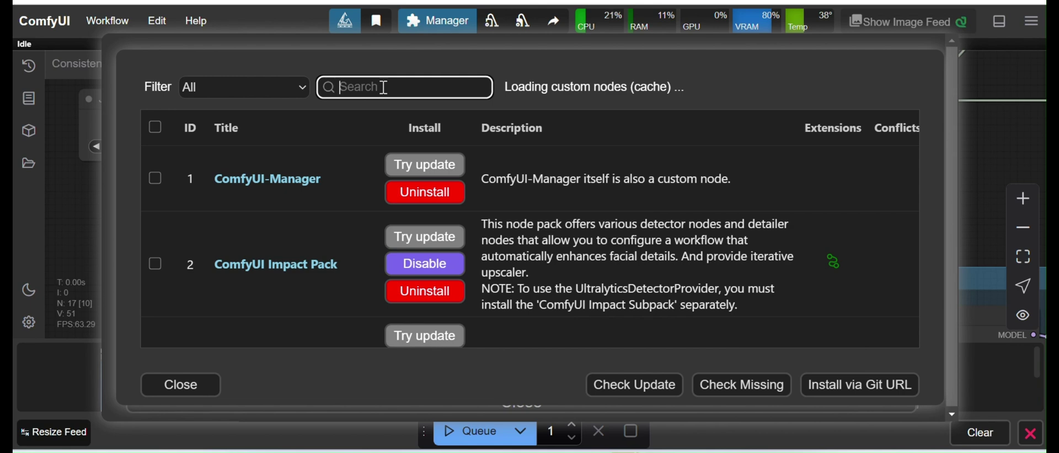
type("janu")
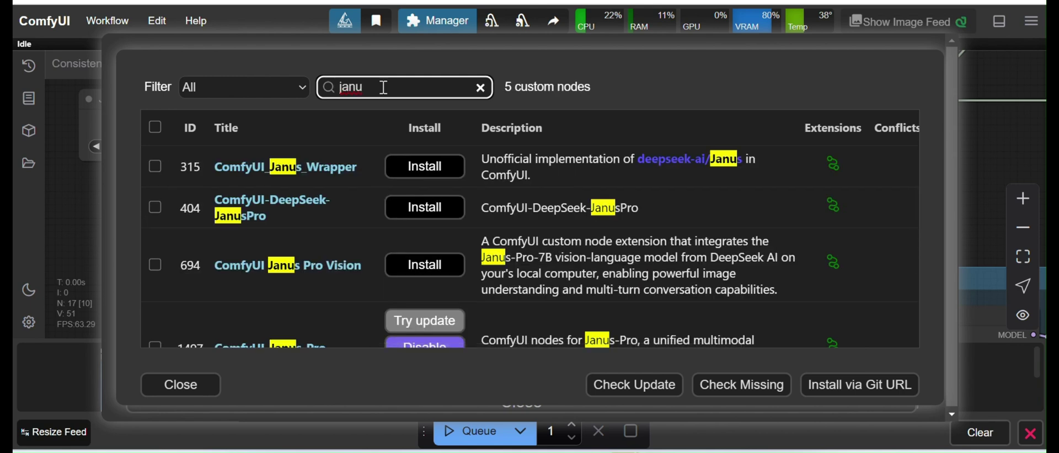
type("s")
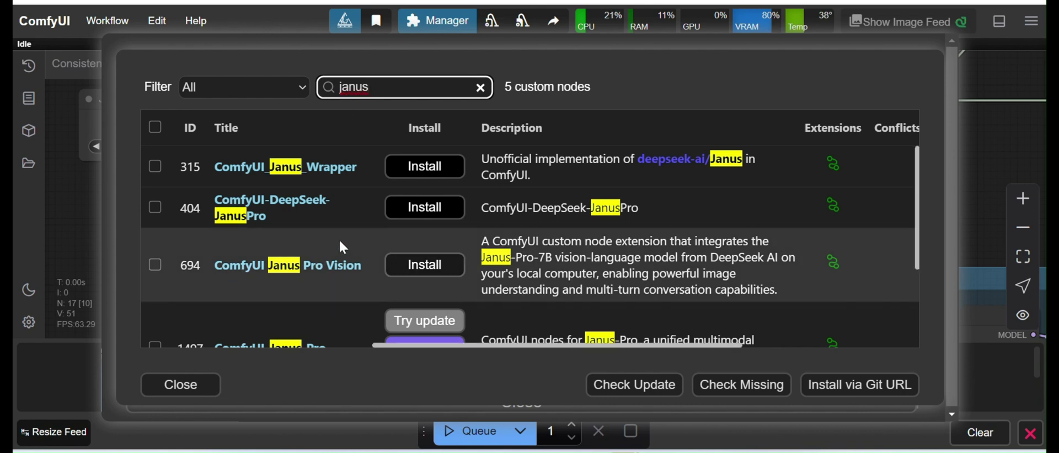
Examine the Janus custom node packs, their descriptions and install options, particularly ComfyUI-Janus-Pro, and return to the workflow canvas.
scroll(325, 219, "down", 2)
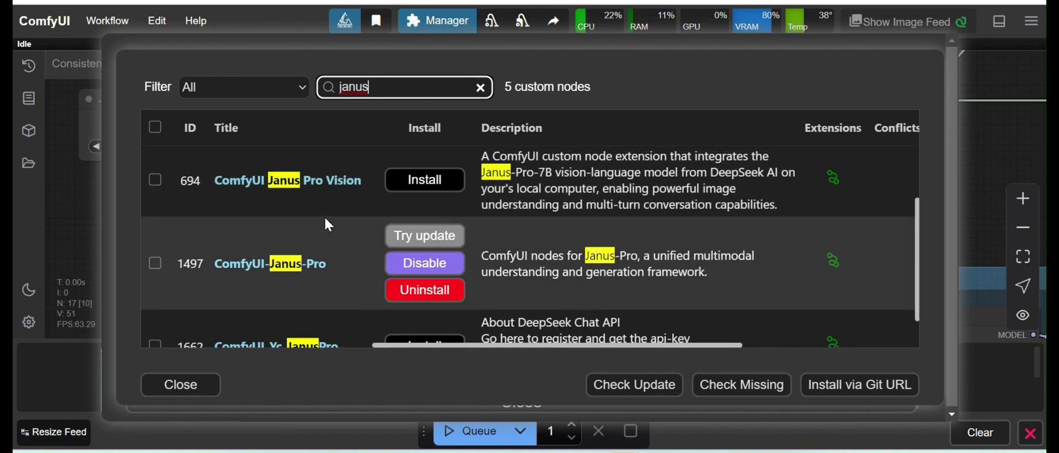
scroll(325, 245, "down", 1)
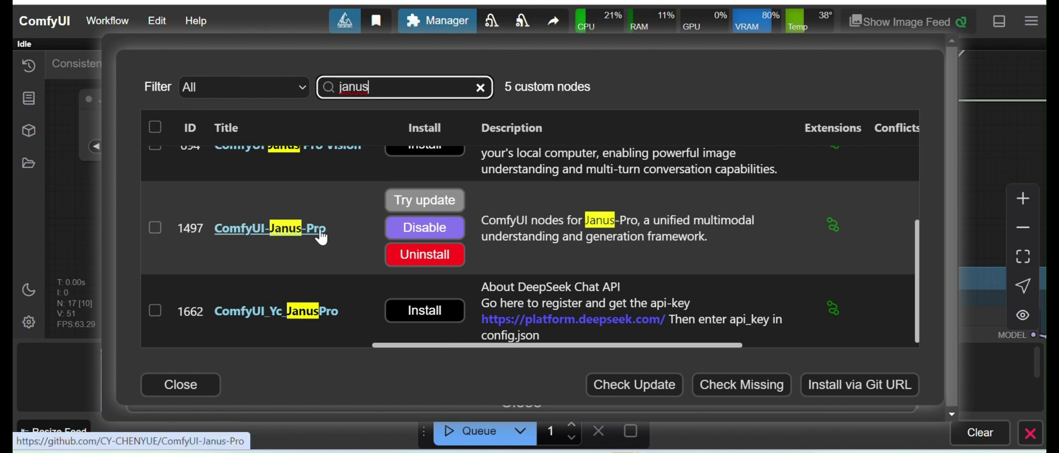
scroll(322, 237, "up", 3)
scroll(323, 237, "down", 1)
scroll(322, 237, "up", 1)
scroll(323, 237, "down", 3)
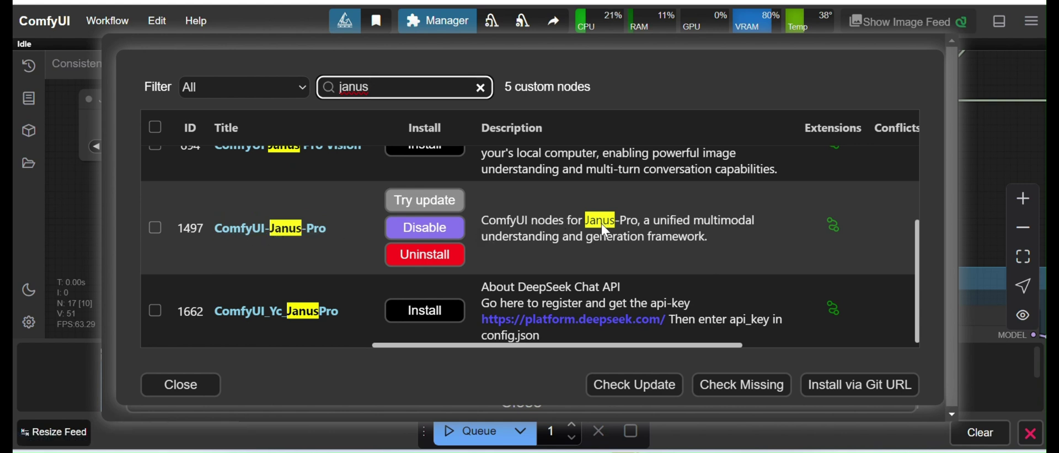
scroll(603, 227, "up", 1)
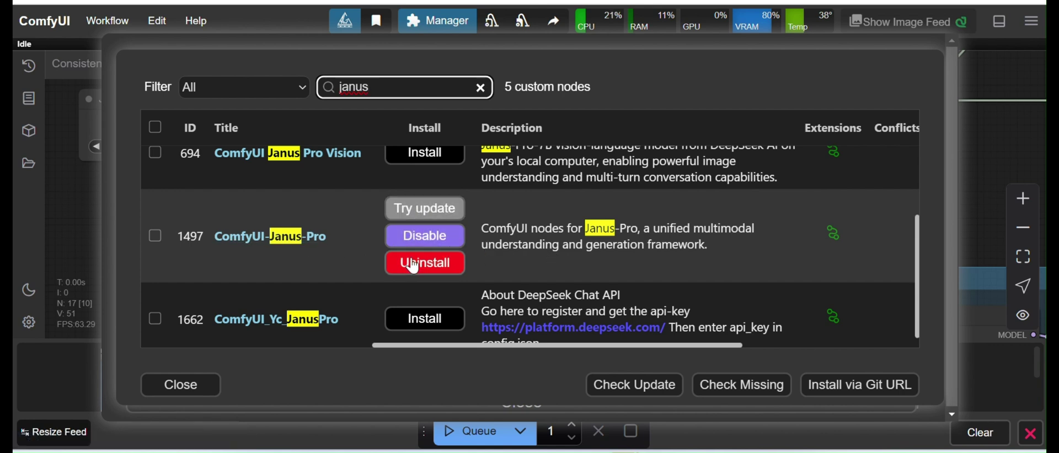
scroll(317, 246, "up", 3)
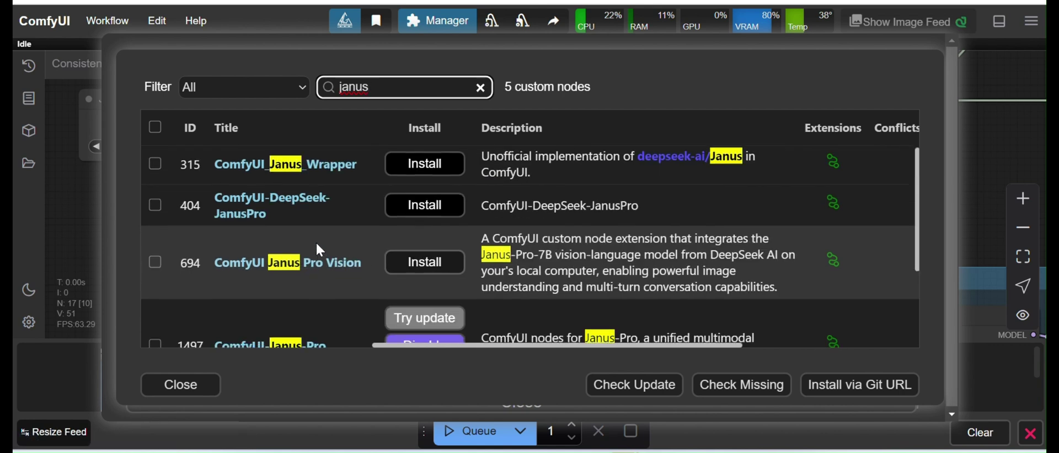
scroll(331, 214, "down", 1)
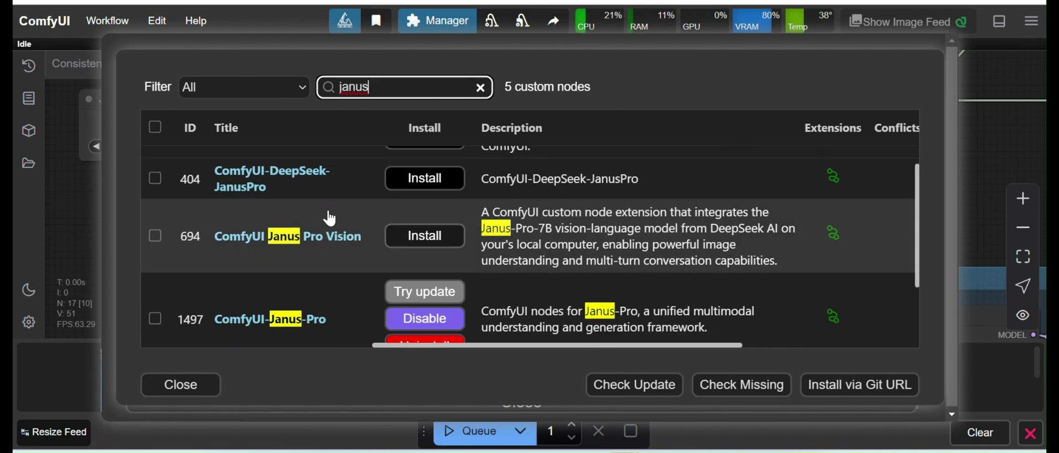
scroll(326, 210, "down", 3)
scroll(333, 233, "up", 4)
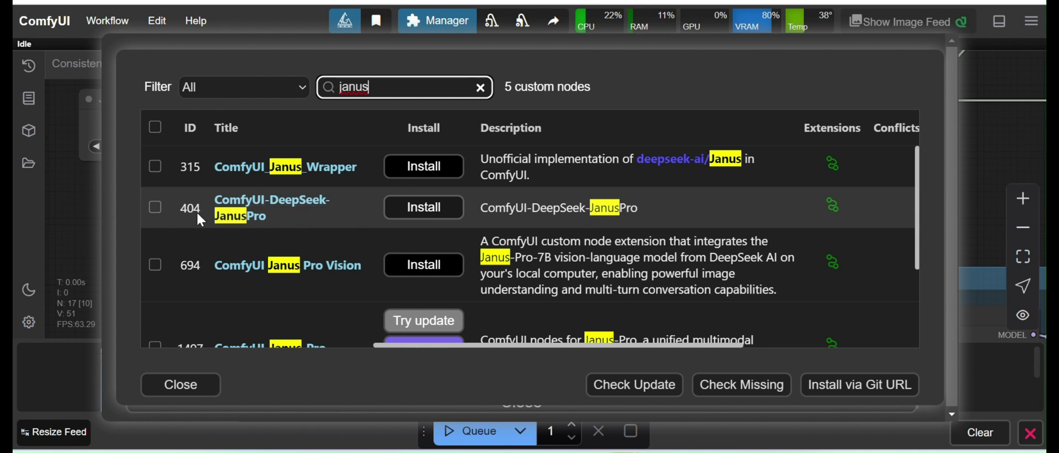
scroll(200, 220, "down", 4)
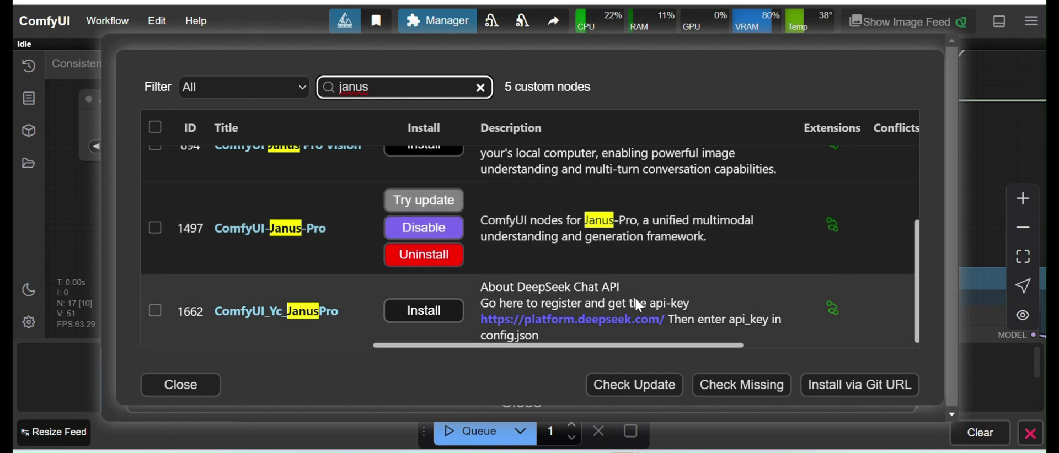
left_click(181, 389)
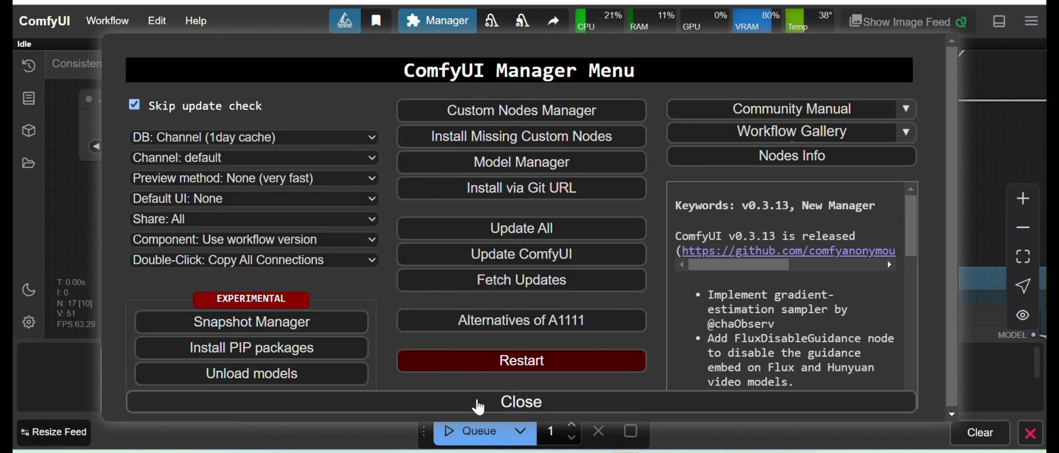
left_click(469, 406)
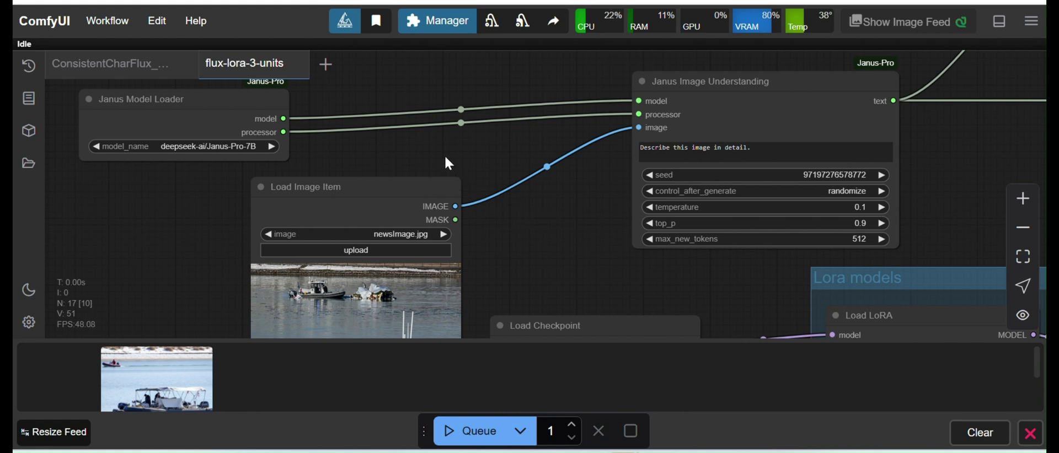
left_click_drag(445, 154, 506, 168)
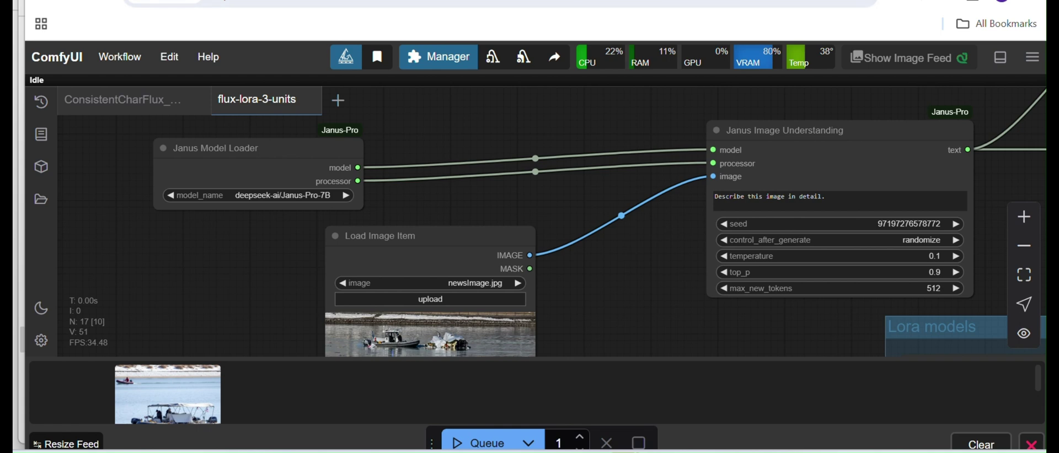
Switch to the Jupyter file browser and open the ComfyUI-Janus-Pro folder inside ComfyUI/custom_nodes.
left_click(617, 1)
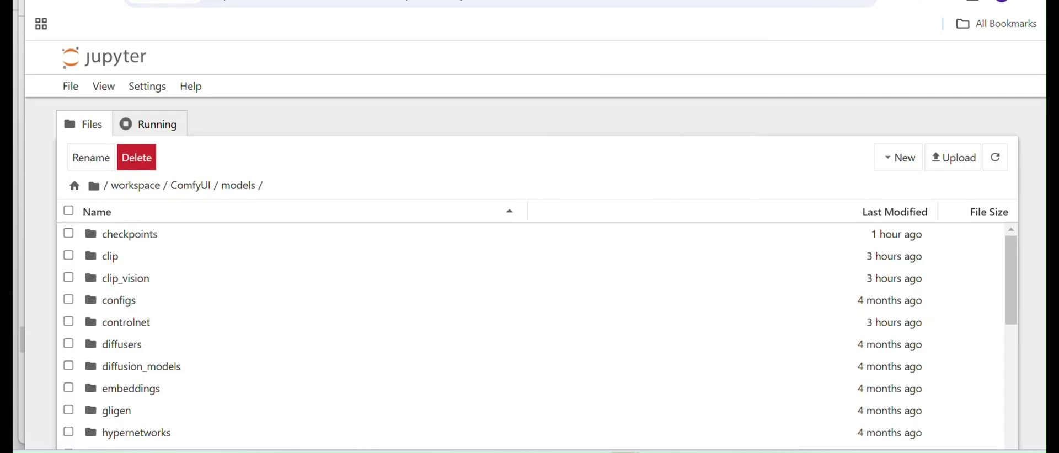
left_click(178, 187)
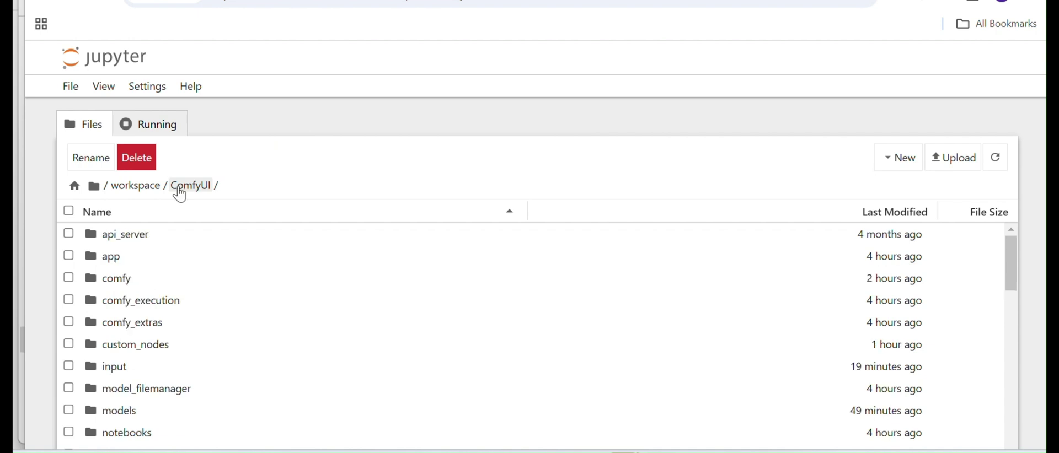
left_click(177, 352)
double_click(179, 358)
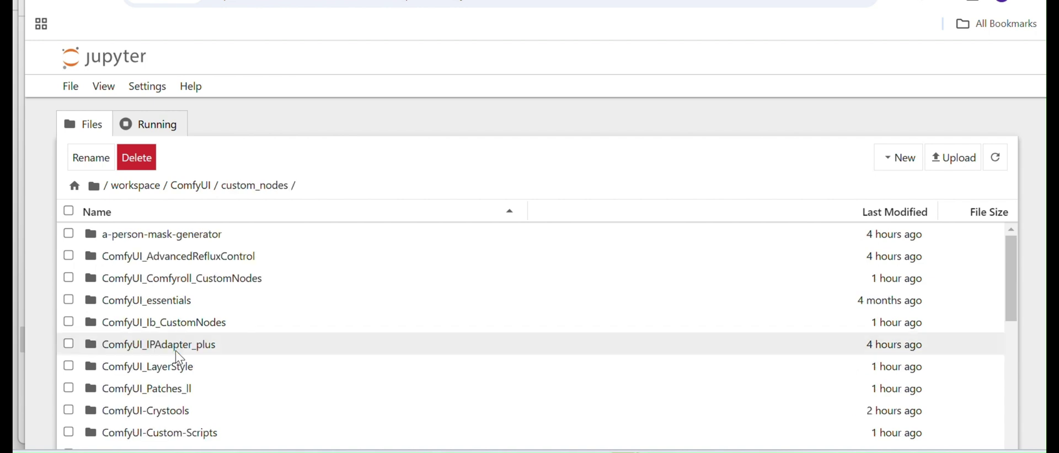
scroll(273, 367, "down", 4)
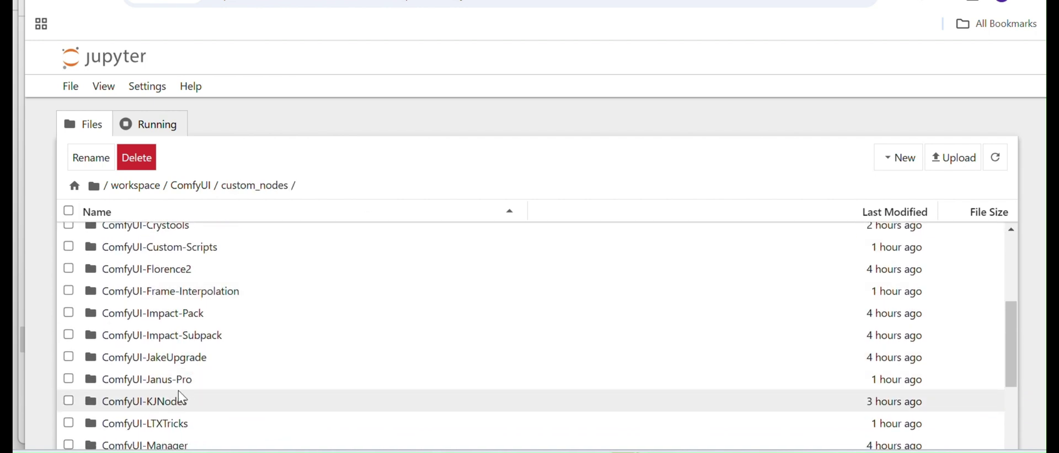
scroll(258, 353, "down", 1)
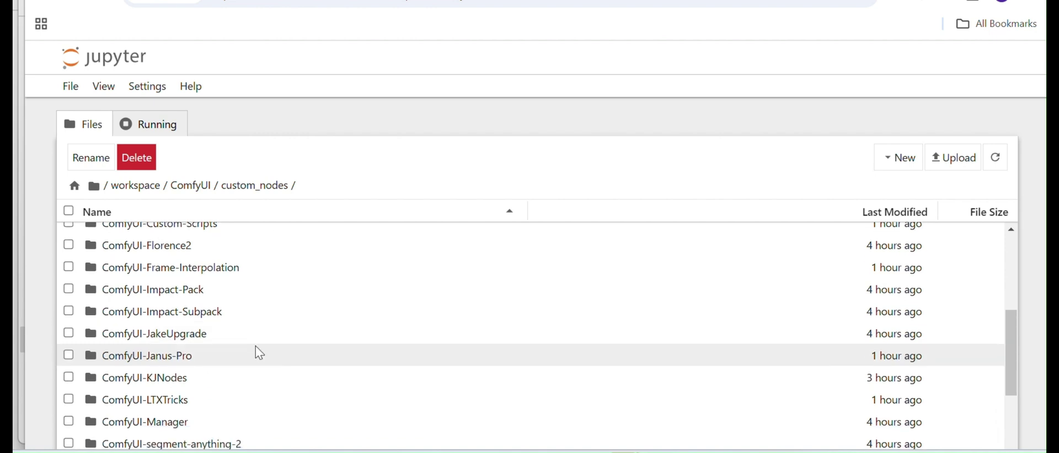
double_click(215, 358)
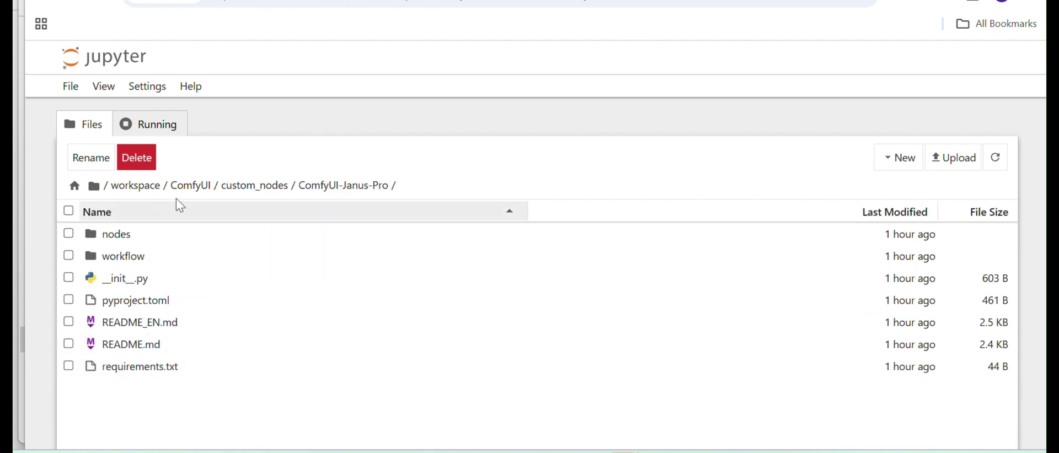
Copy the full path of the ComfyUI-Janus-Pro folder from the breadcrumb.
left_click_drag(399, 190, 145, 193)
right_click(146, 196)
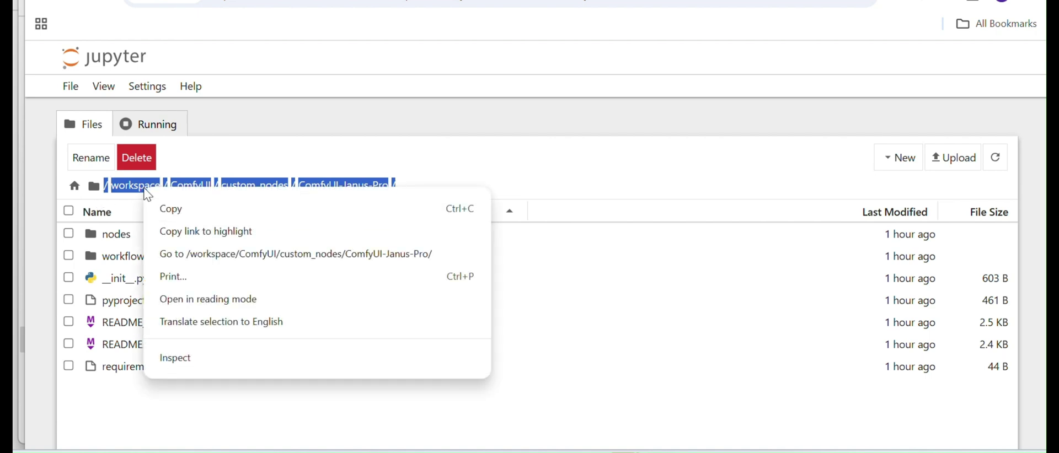
left_click(177, 207)
left_click(199, 435)
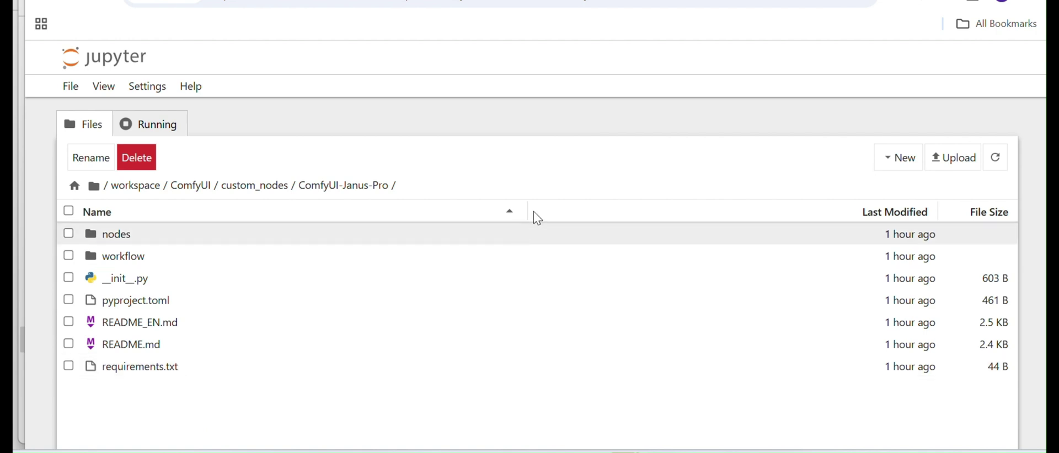
Switch to the Jupyter terminal and change directory to /workspace/ComfyUI/custom_nodes/ComfyUI-Janus-Pro/.
left_click(676, 1)
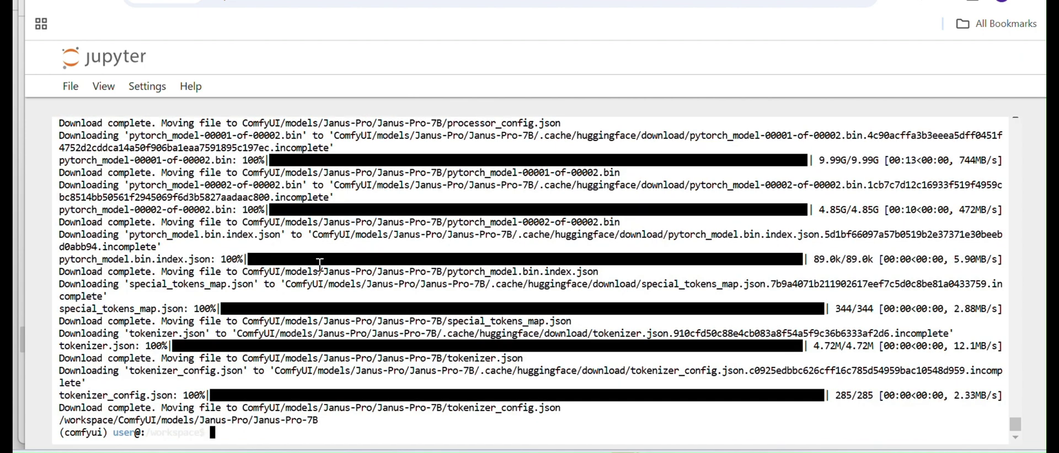
type("cd")
key("ctrl+v")
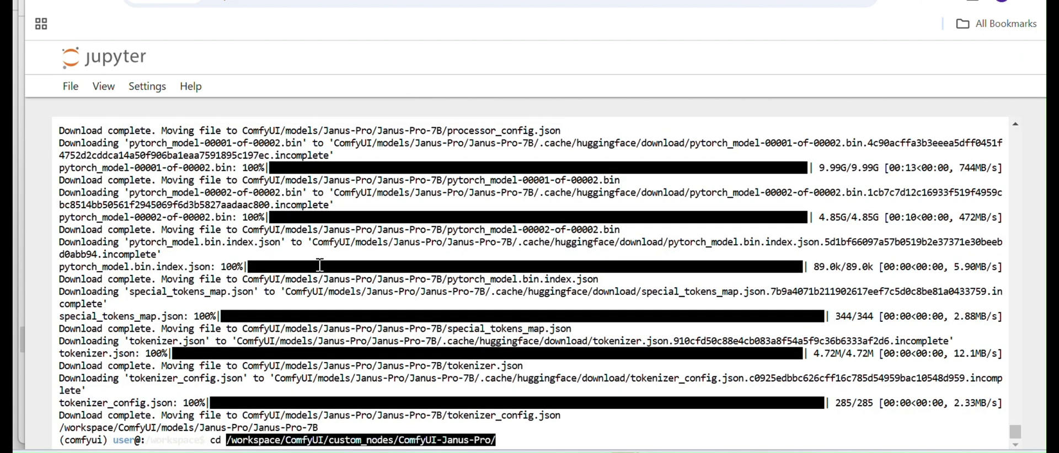
key("Return")
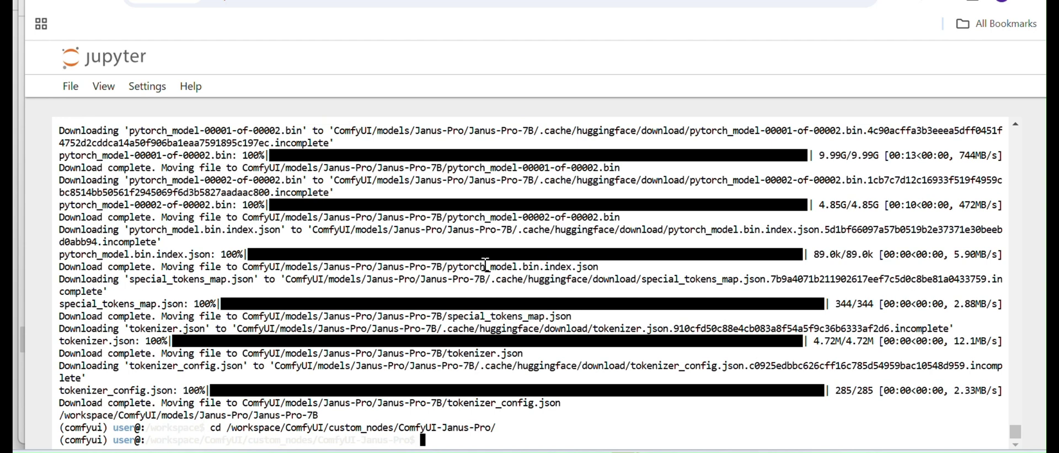
key("Up")
key("Up")
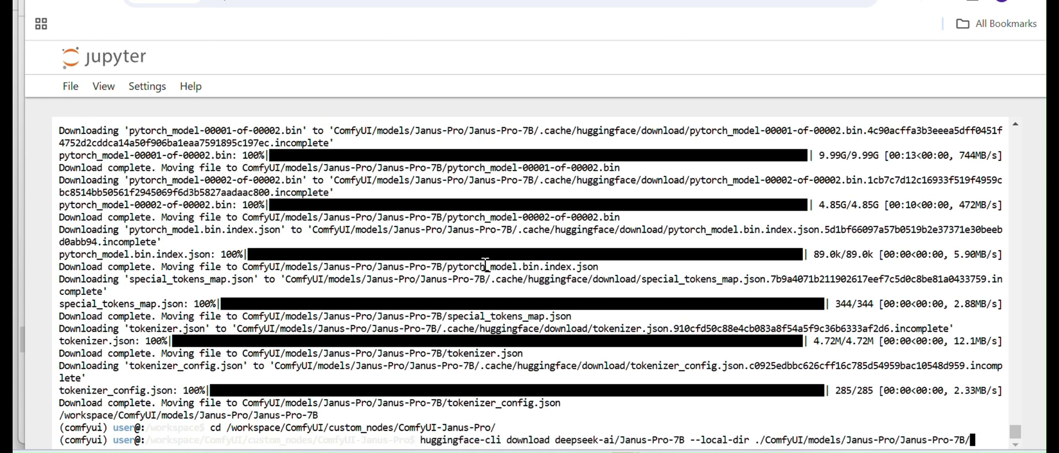
key("Down")
key("Up")
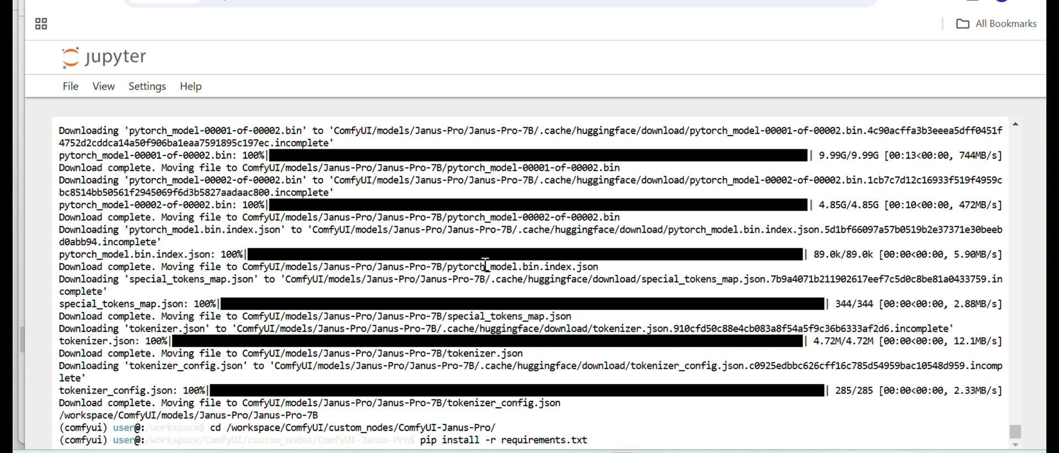
key("BackSpace")
key("BackSpace")
key("BackSpace")
key("BackSpace")
key("BackSpace")
key("BackSpace")
key("BackSpace")
key("BackSpace")
key("BackSpace")
key("BackSpace")
key("BackSpace")
key("BackSpace")
key("BackSpace")
key("BackSpace")
key("BackSpace")
key("BackSpace")
key("BackSpace")
key("BackSpace")
key("BackSpace")
key("BackSpace")
key("BackSpace")
key("BackSpace")
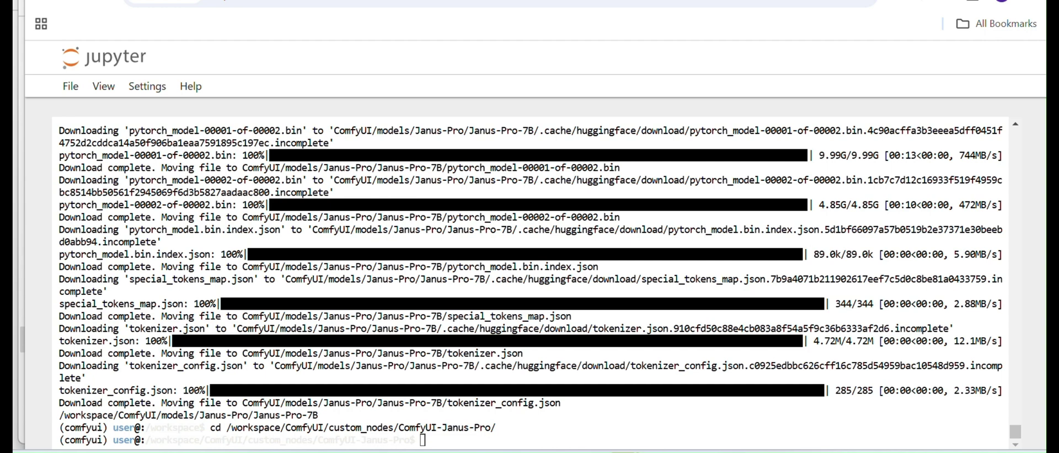
Switch to the Hugging Face files page of deepseek-ai/Janus-Pro-7B and copy the model's repository name.
left_click(772, 0)
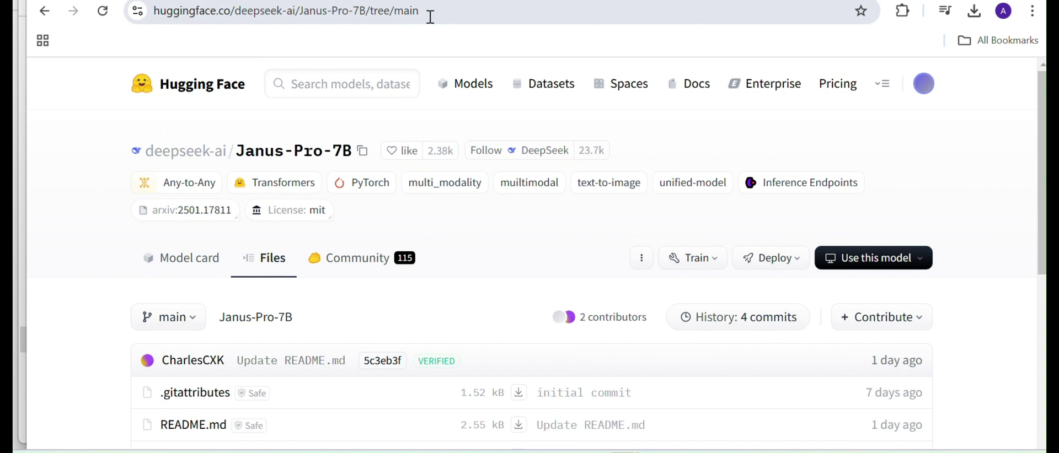
left_click(364, 152)
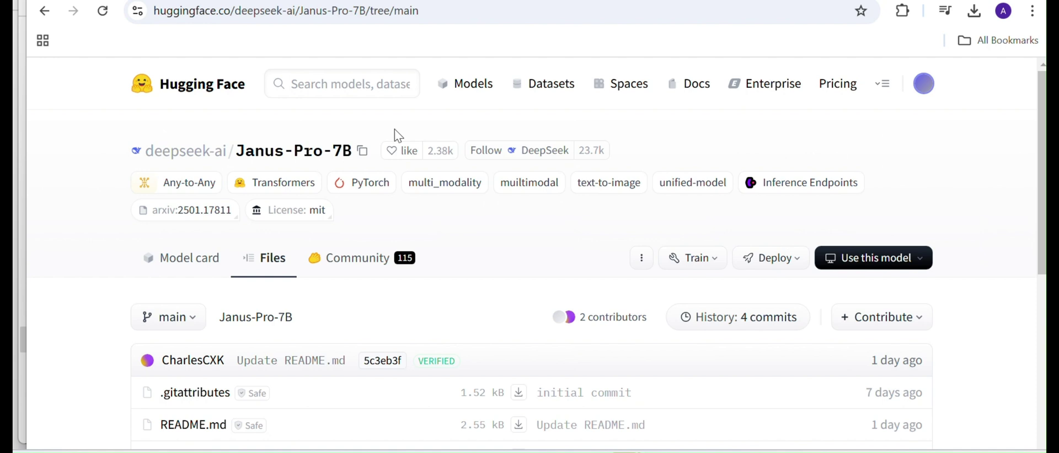
Switch to the text editor and insert eight blank lines above the huggingface-cli download command.
key("alt+Tab")
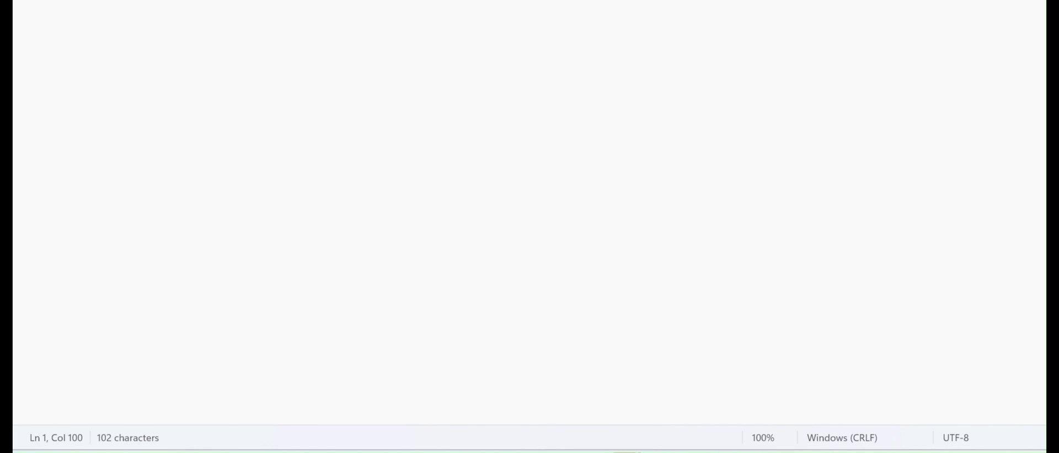
key("ctrl+shift+Left")
key("ctrl+shift+Left")
key("ctrl+shift+Left")
key("ctrl+shift+Left")
key("ctrl+shift+Left")
key("ctrl+shift+Left")
key("ctrl+shift+Left")
key("ctrl+shift+Left")
key("Left")
key("Left")
key("Return")
key("Return")
key("Return")
key("Return")
key("Return")
key("Return")
key("Return")
key("Return")
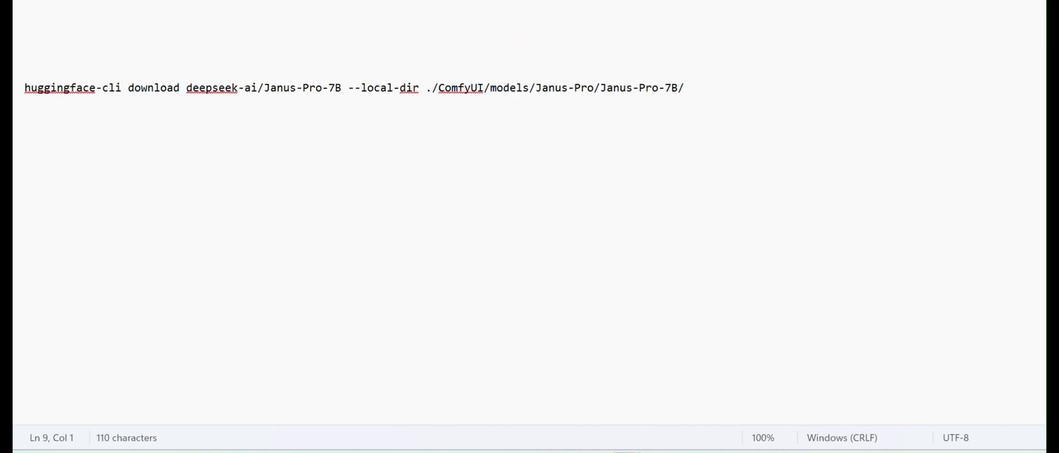
Examine the repository name and the --local-dir path in the download command, highlighting the ComfyUI/models path and its Janus-Pro folder.
left_click(182, 89)
left_click_drag(696, 89, 302, 88)
left_click(276, 90)
left_click_drag(432, 88, 436, 106)
left_click(689, 89)
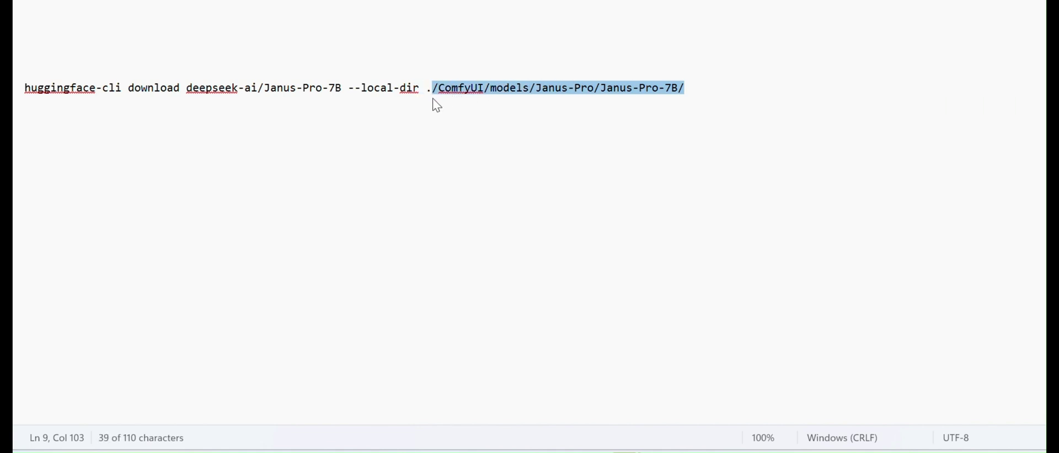
left_click(500, 97)
left_click_drag(529, 87, 604, 91)
left_click(543, 88)
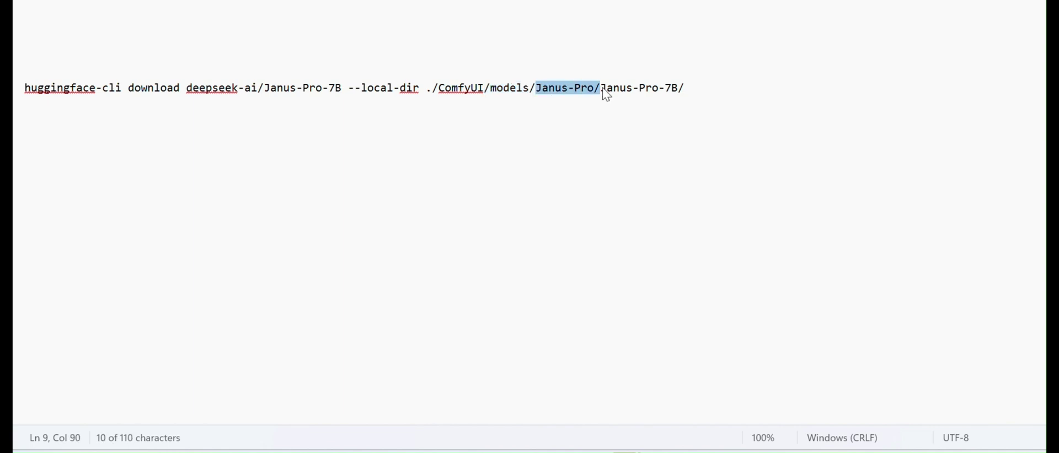
left_click(679, 88)
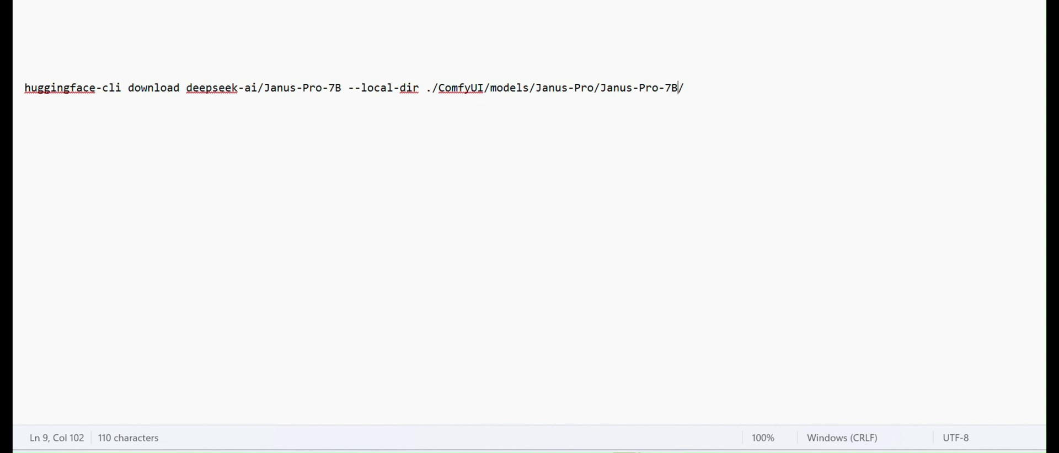
Switch to the Hugging Face page and review the list of files in the Janus-Pro-7B repository.
mouse_move(662, 452)
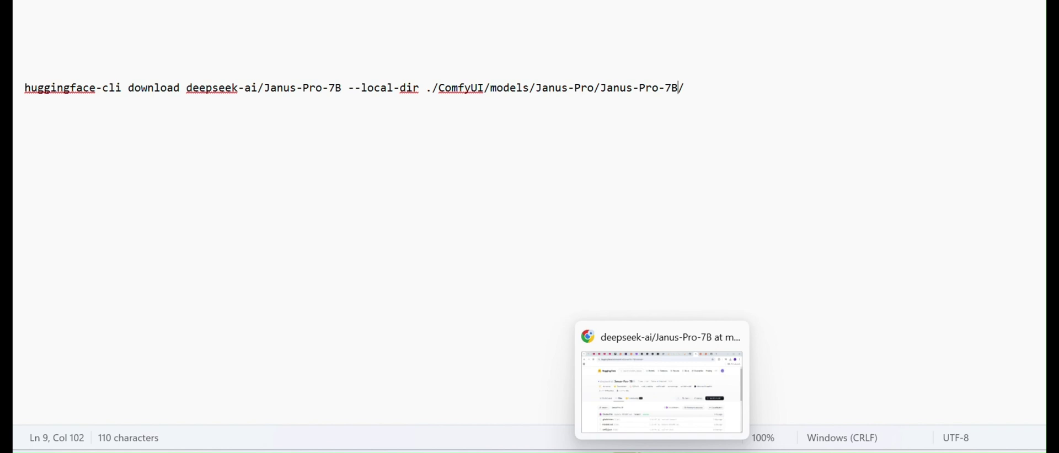
left_click(661, 452)
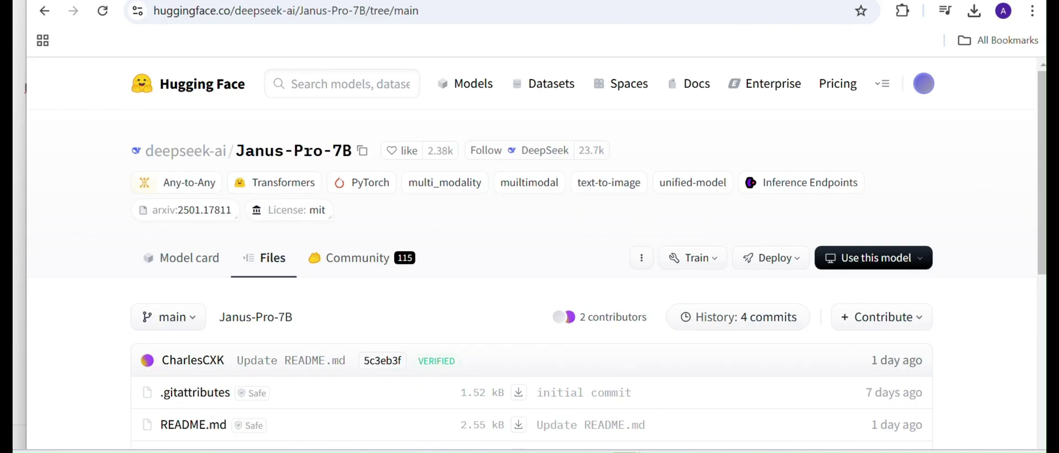
key("F11")
scroll(359, 328, "down", 3)
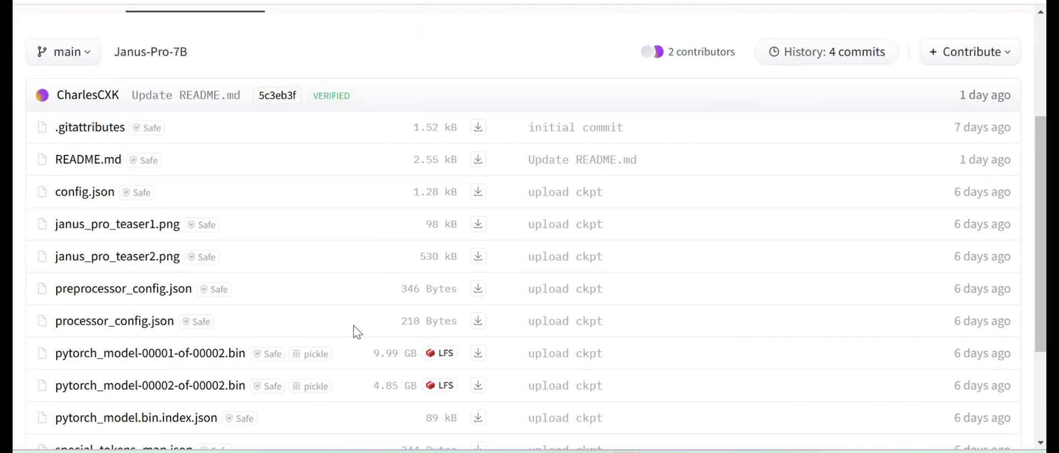
scroll(275, 389, "down", 2)
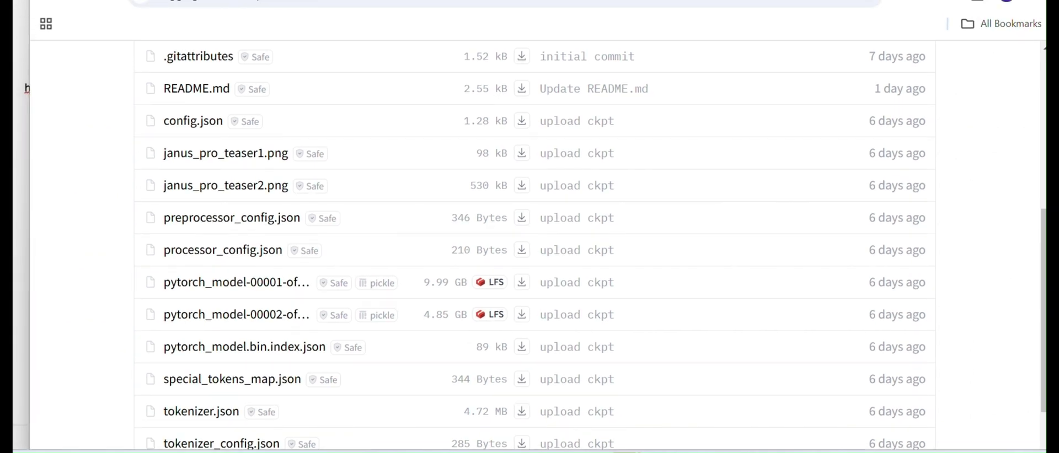
Switch to the ComfyUI workflow and examine the Janus Model Loader, Load Image Item and Janus Image Understanding nodes.
left_click(712, 0)
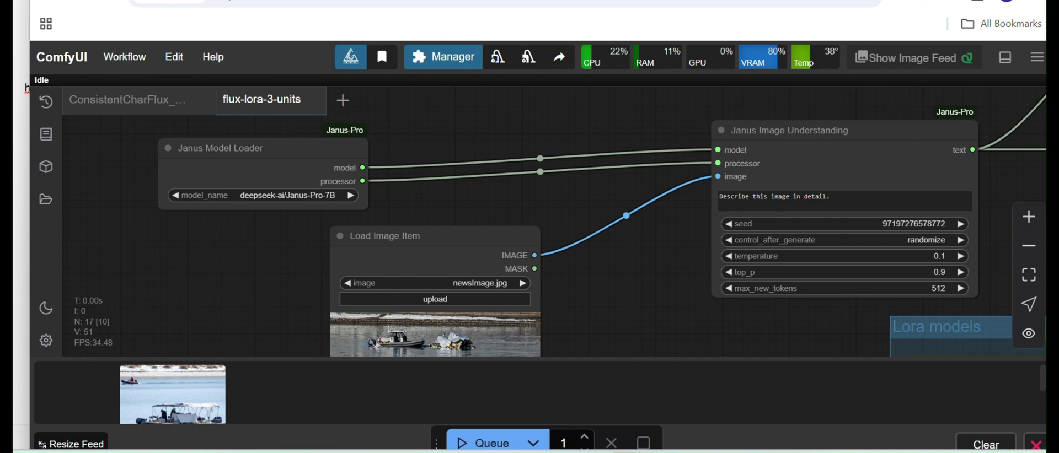
key("F11")
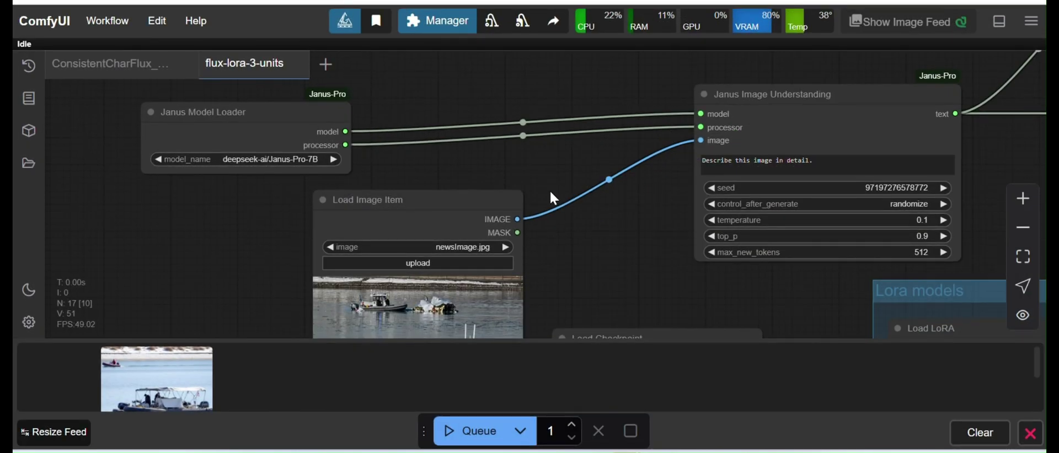
scroll(218, 215, "down", 3)
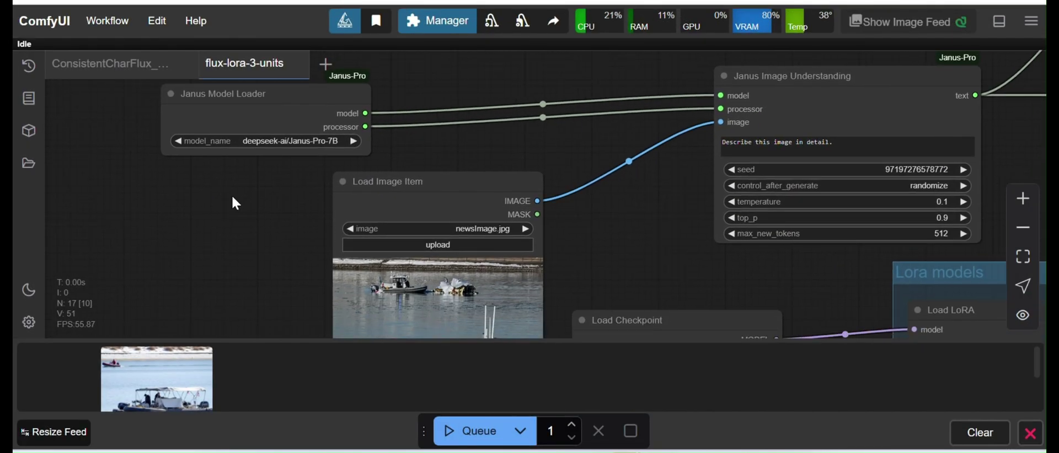
left_click_drag(213, 201, 175, 222)
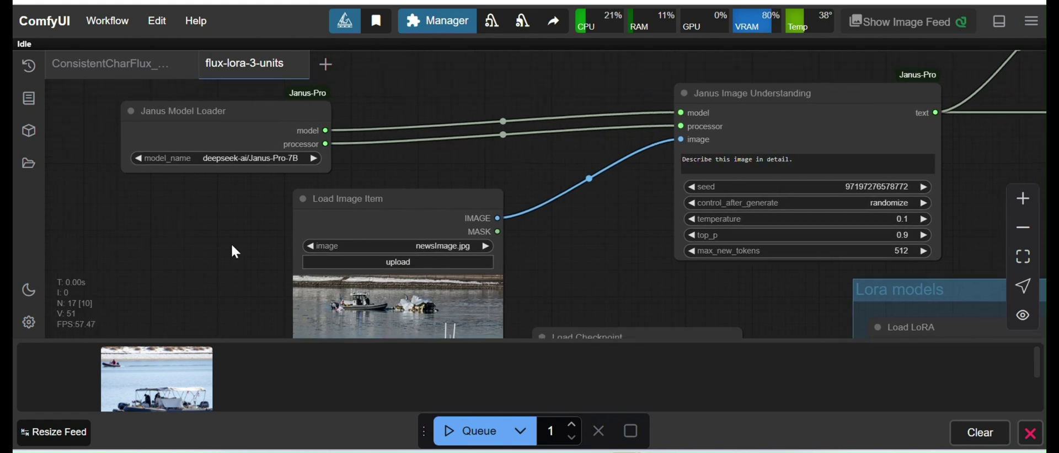
mouse_move(230, 243)
left_mouse_down()
mouse_move(194, 259)
mouse_move(220, 255)
left_mouse_up()
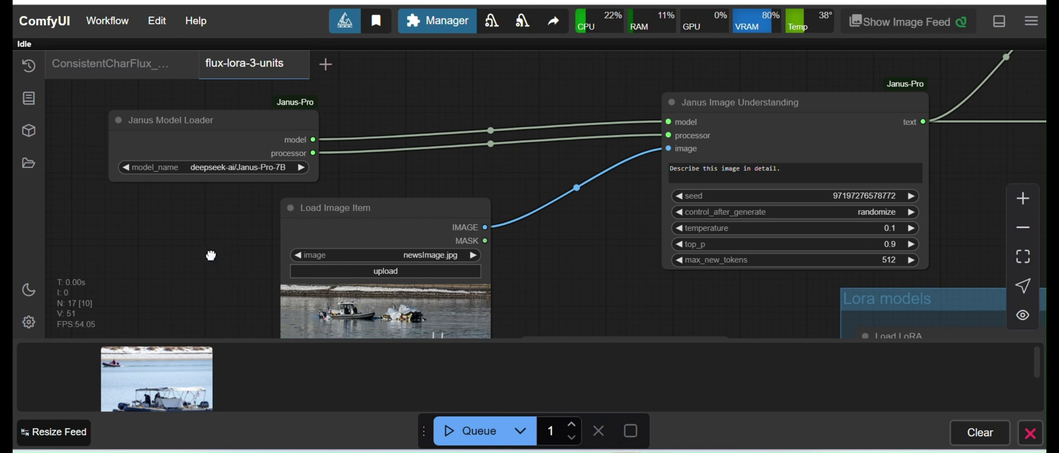
scroll(213, 253, "down", 3)
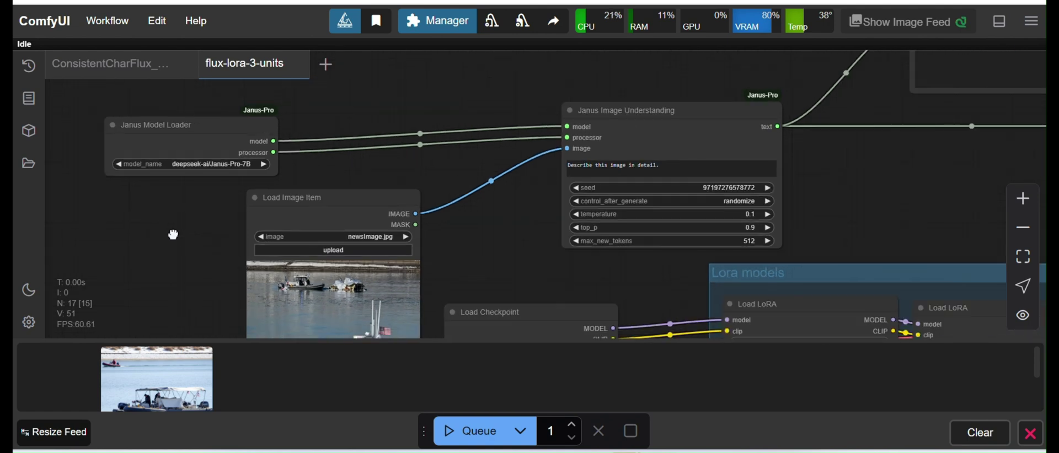
scroll(187, 248, "up", 6)
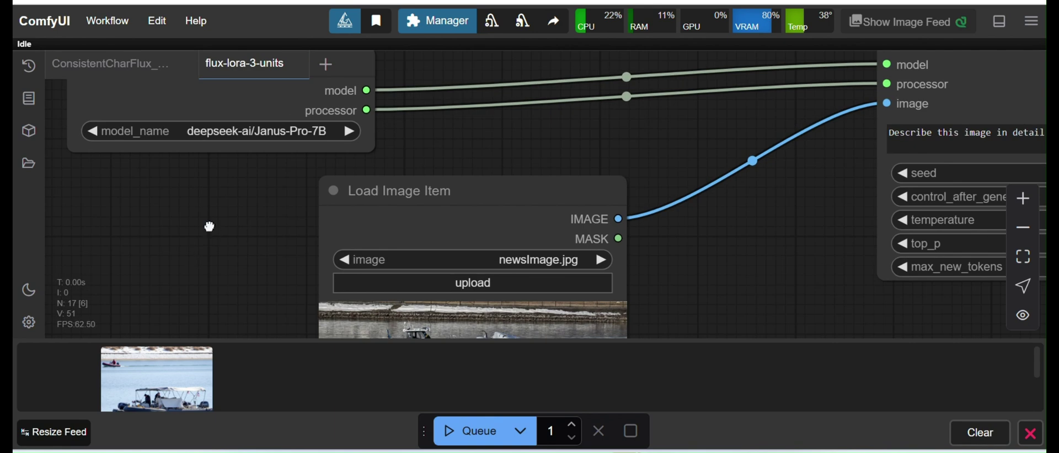
left_click_drag(208, 225, 215, 300)
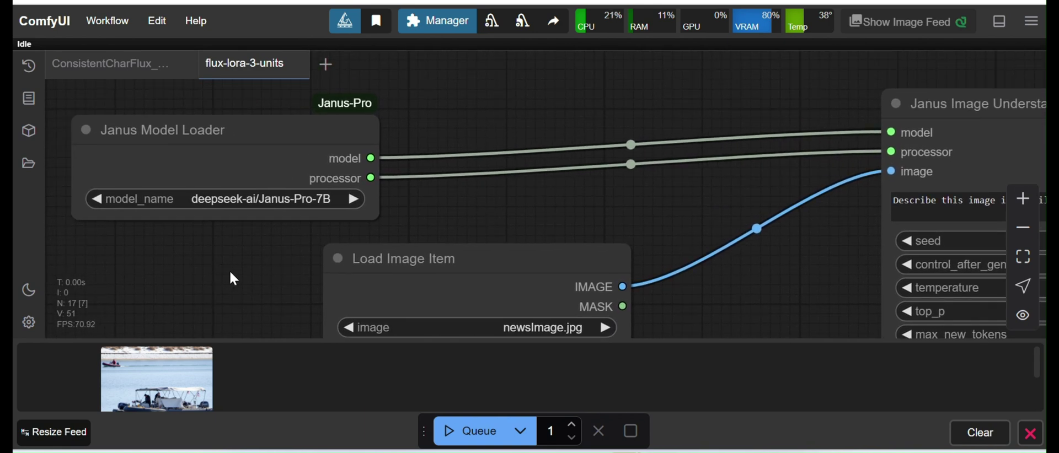
left_click_drag(230, 273, 186, 306)
Look up which nodes the Janus-Pro category offers for adding to the canvas, without adding any.
right_click(379, 107)
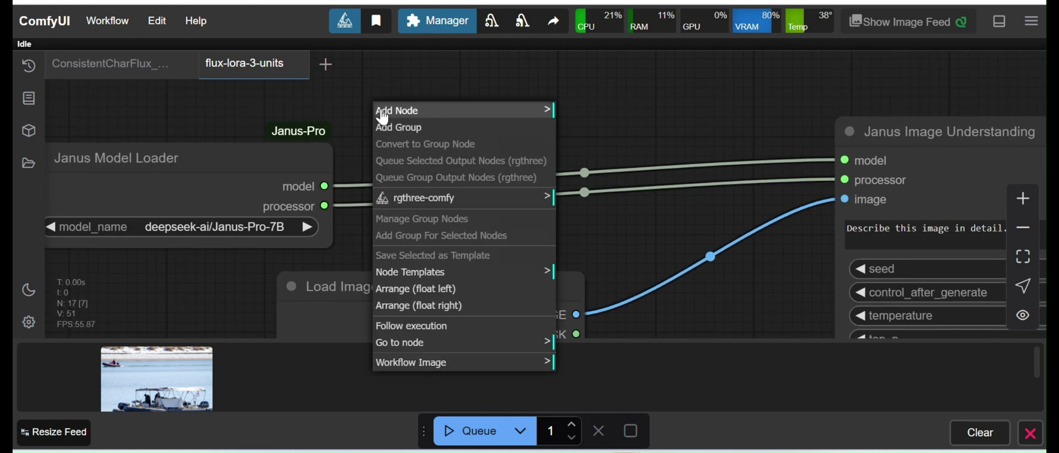
left_click(419, 113)
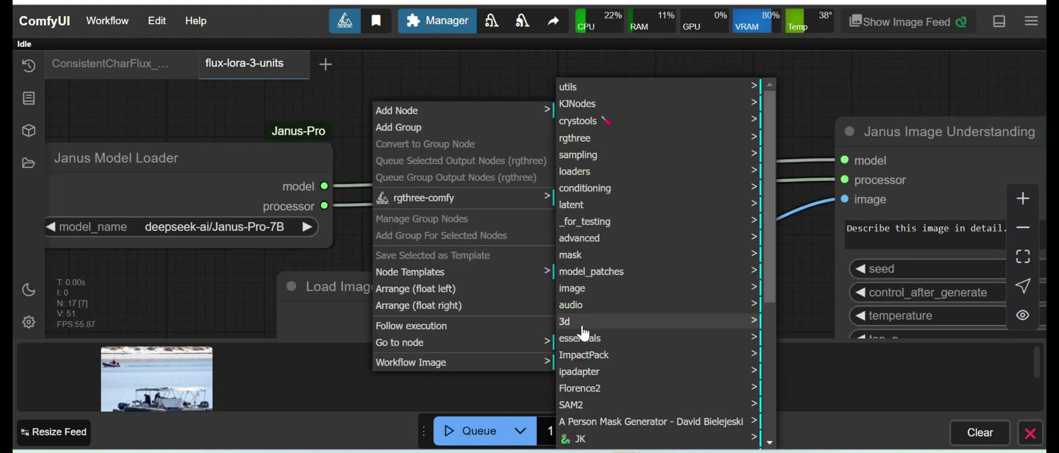
scroll(585, 334, "down", 5)
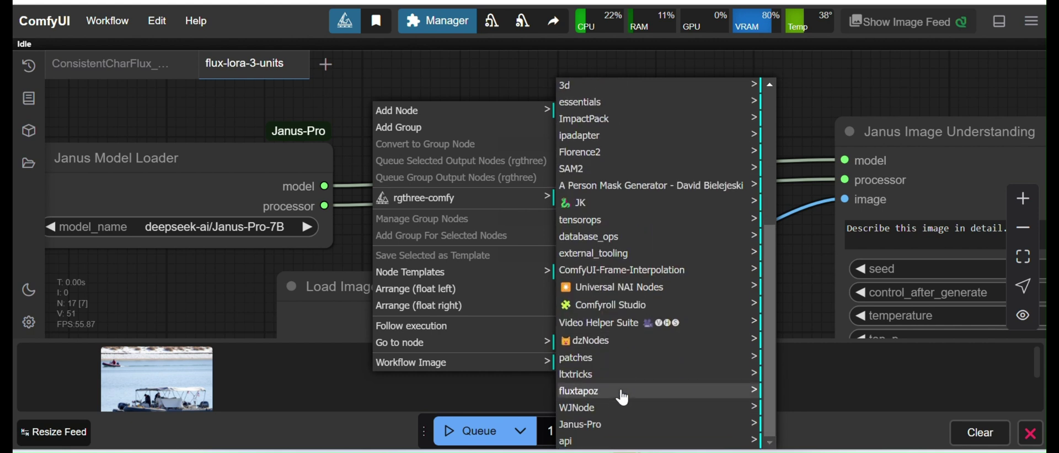
left_click(618, 426)
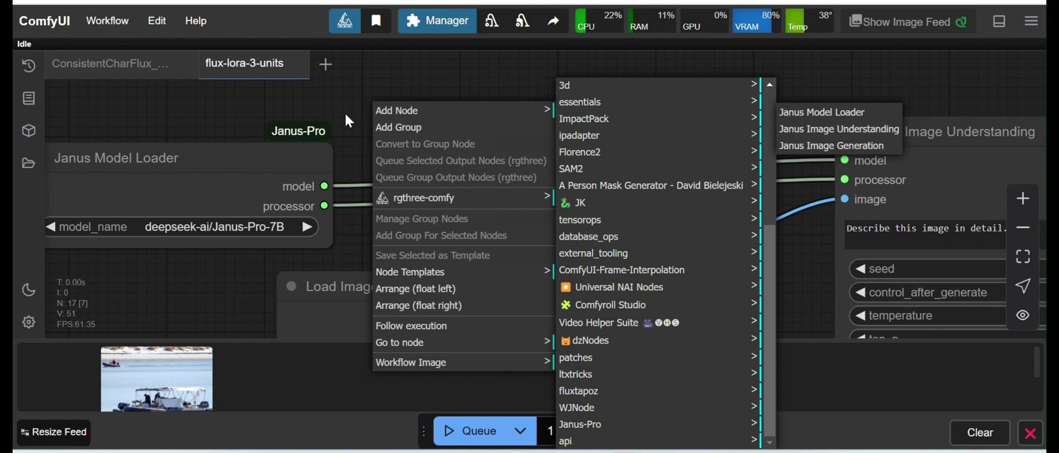
left_click(249, 117)
left_click_drag(411, 138, 485, 112)
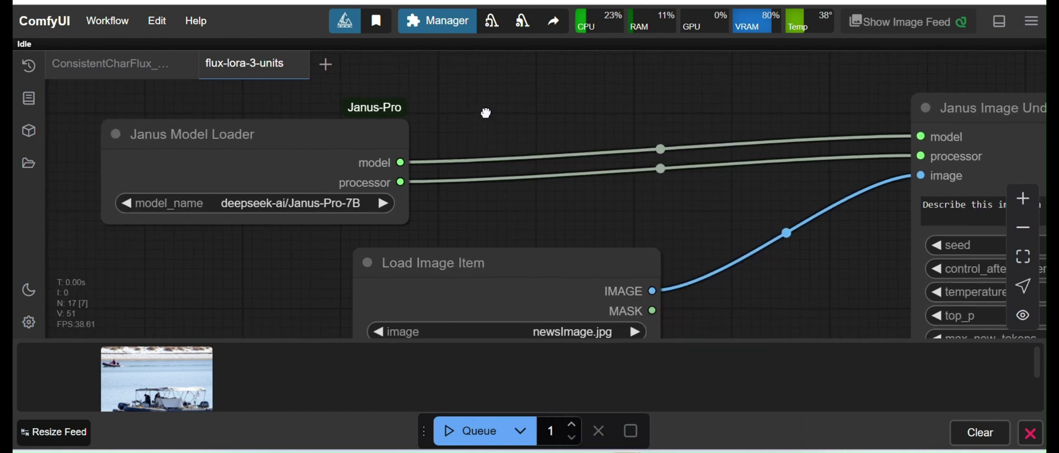
View the model_name options of the Janus Model Loader node and leave the current choice in place.
left_click_drag(281, 285, 252, 269)
scroll(253, 268, "down", 3)
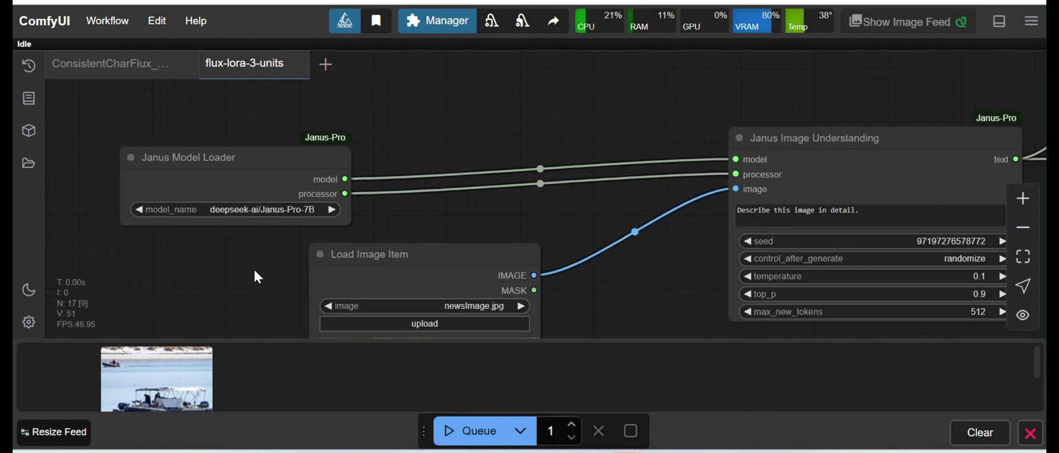
left_click_drag(181, 236, 154, 198)
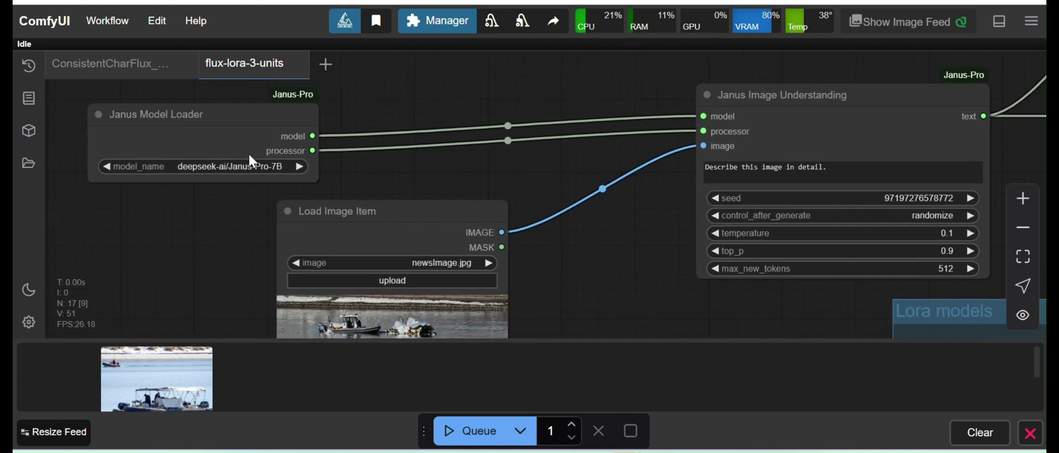
left_click(238, 112)
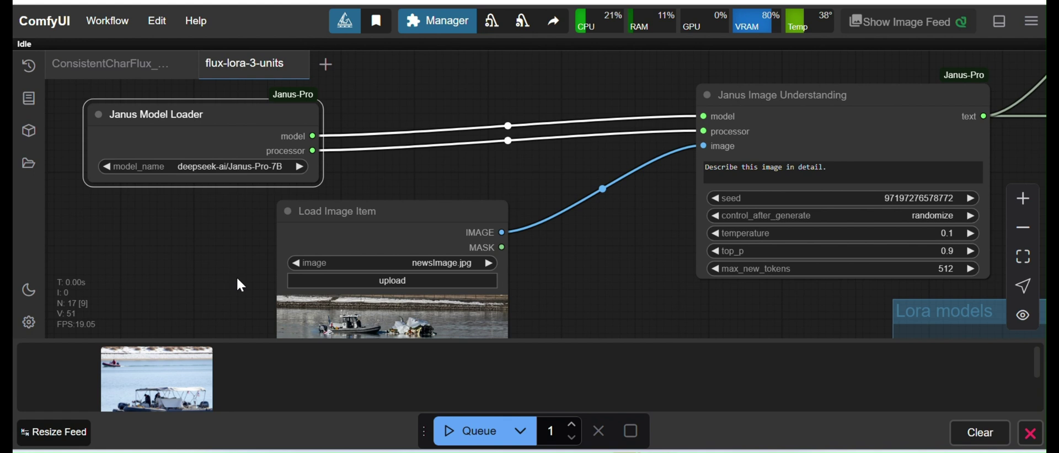
left_click(226, 165)
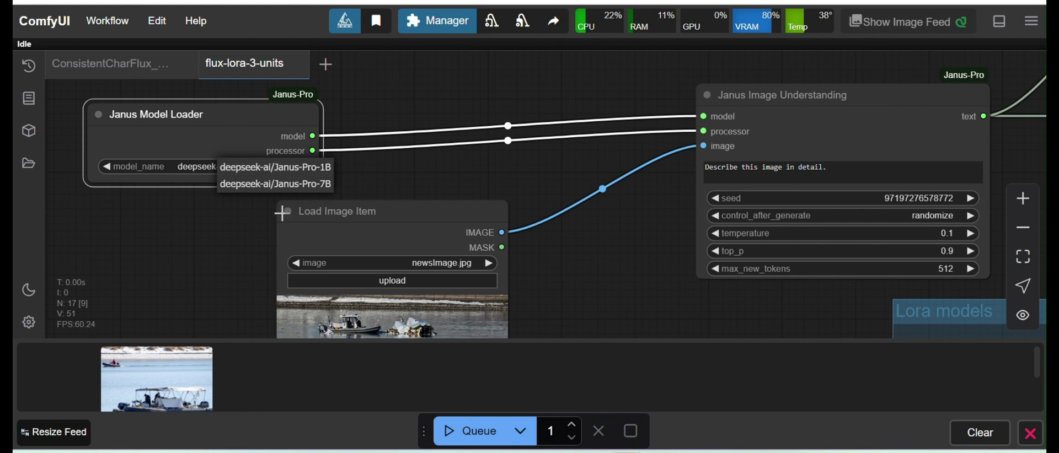
left_click(213, 245)
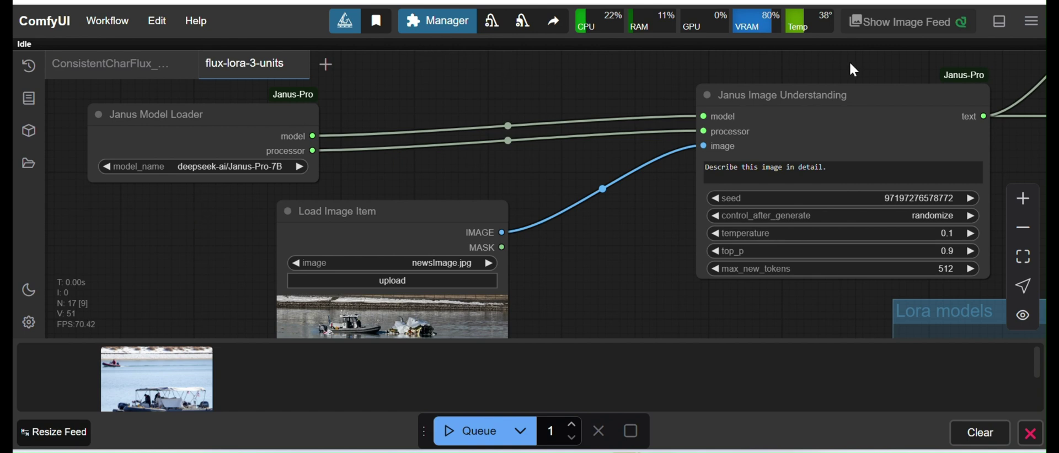
Restart the ComfyUI server through the Manager, reload the page, and return to the Janus nodes on the canvas.
left_click(429, 23)
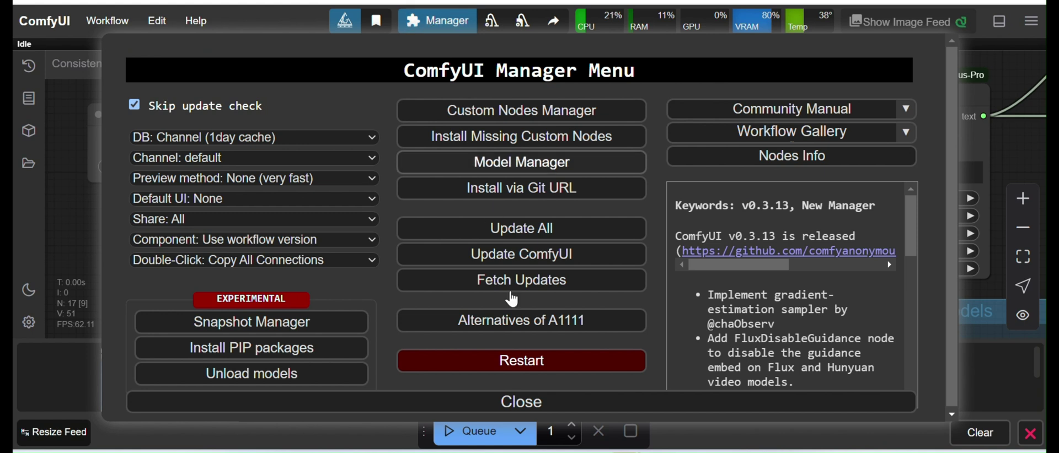
left_click(468, 369)
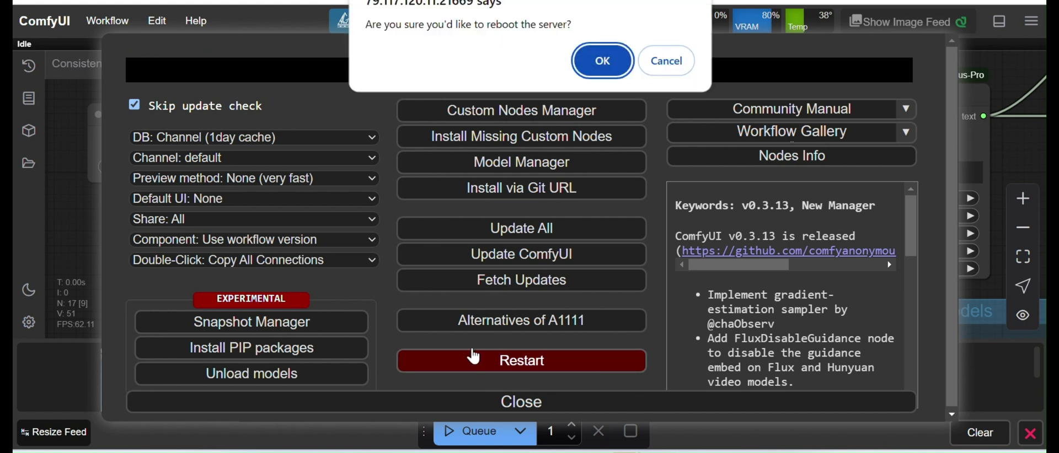
left_click(607, 64)
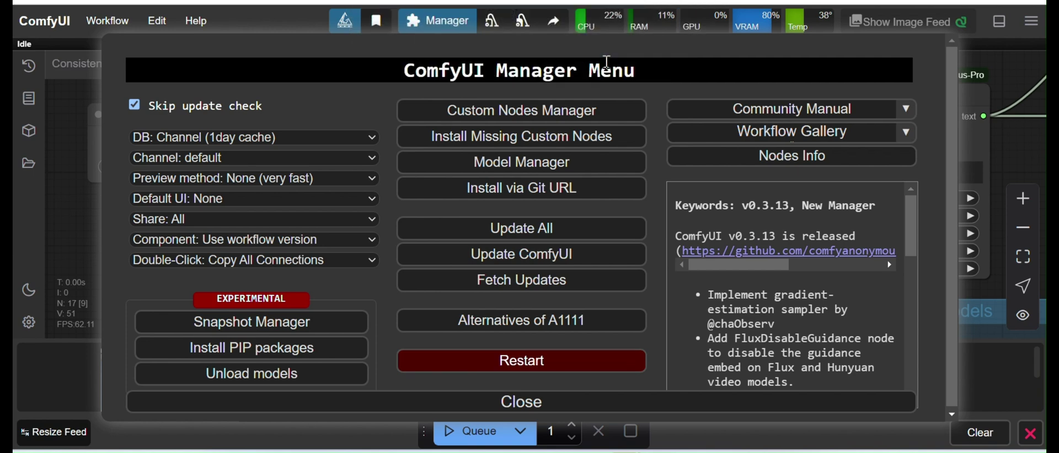
left_click(431, 408)
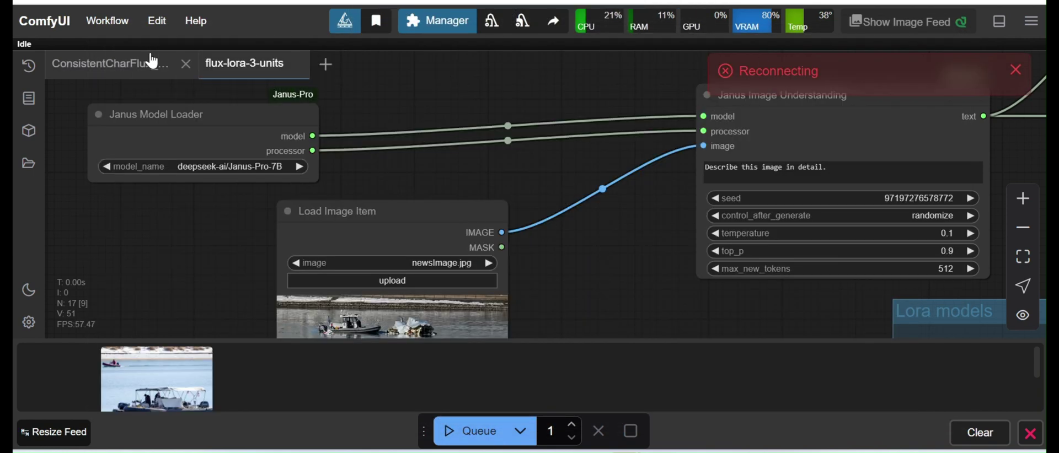
key("F5")
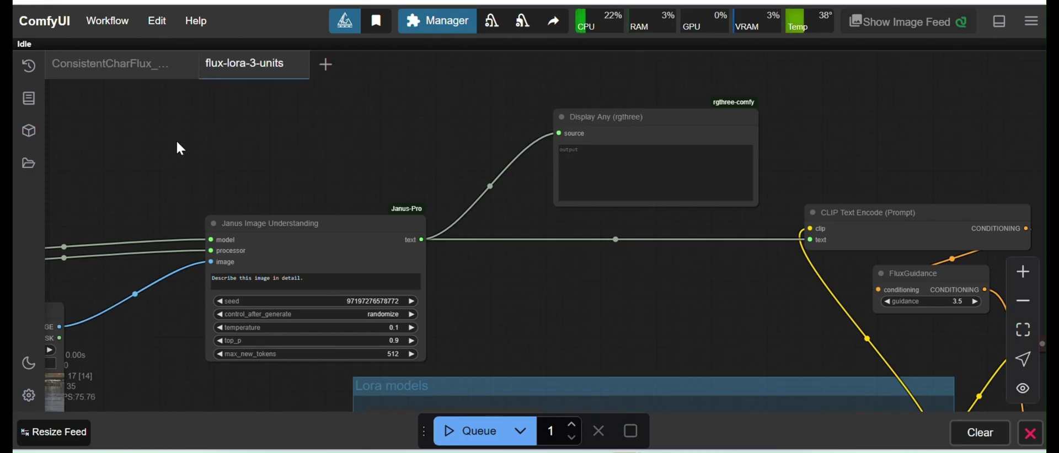
left_click_drag(191, 139, 399, 116)
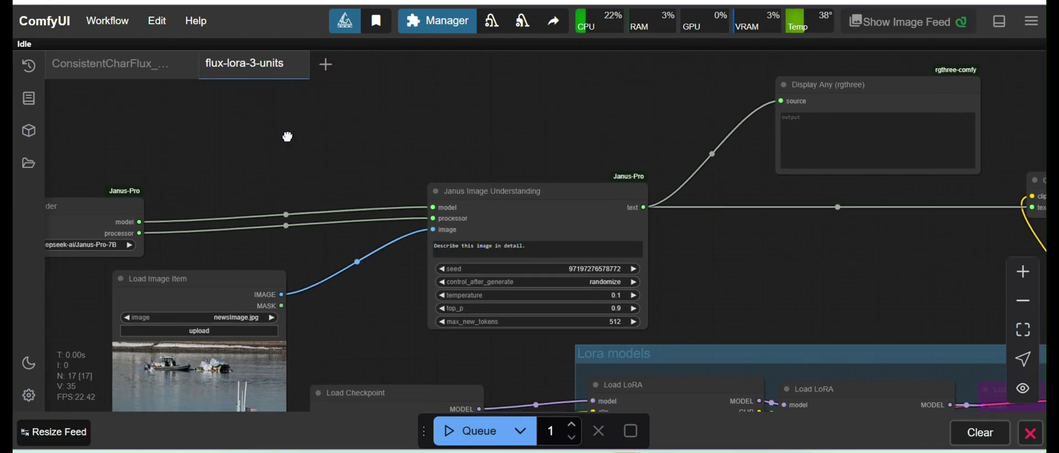
Reposition the Janus Model Loader and Janus Image Understanding nodes slightly up and to the left on the canvas.
left_click_drag(288, 136, 407, 156)
left_click_drag(233, 190, 269, 132)
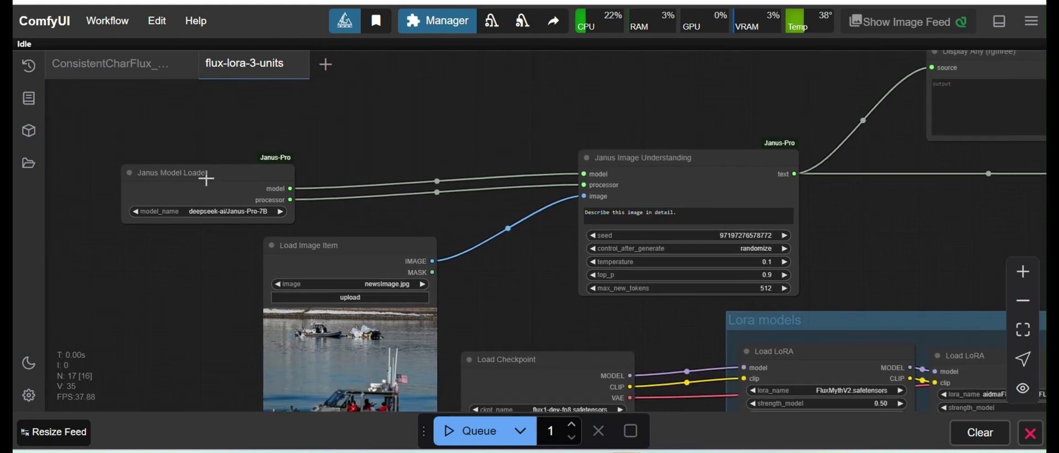
left_click_drag(212, 266, 194, 238)
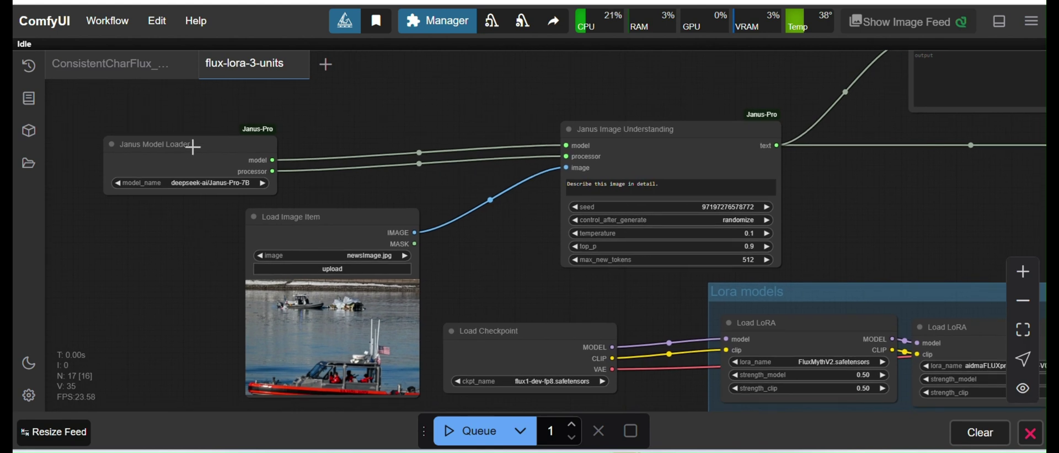
left_click_drag(189, 144, 172, 126)
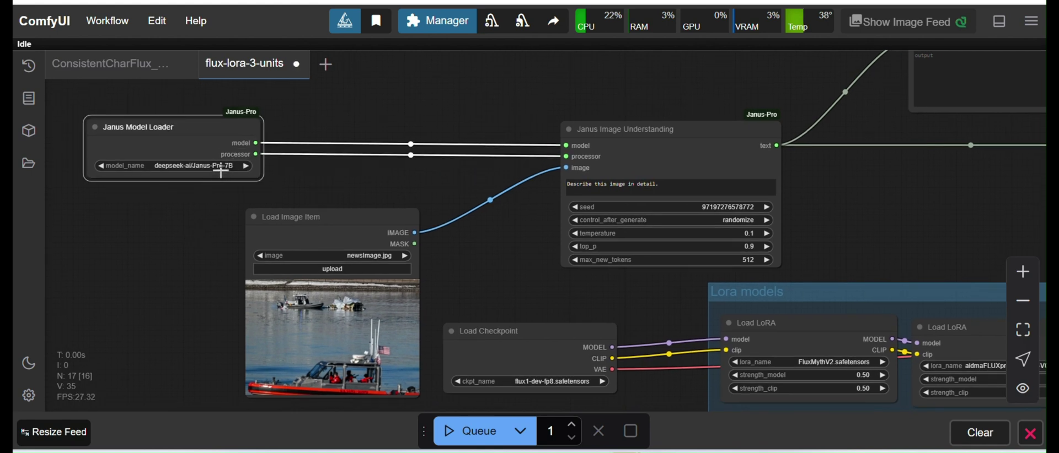
left_click_drag(352, 197, 292, 195)
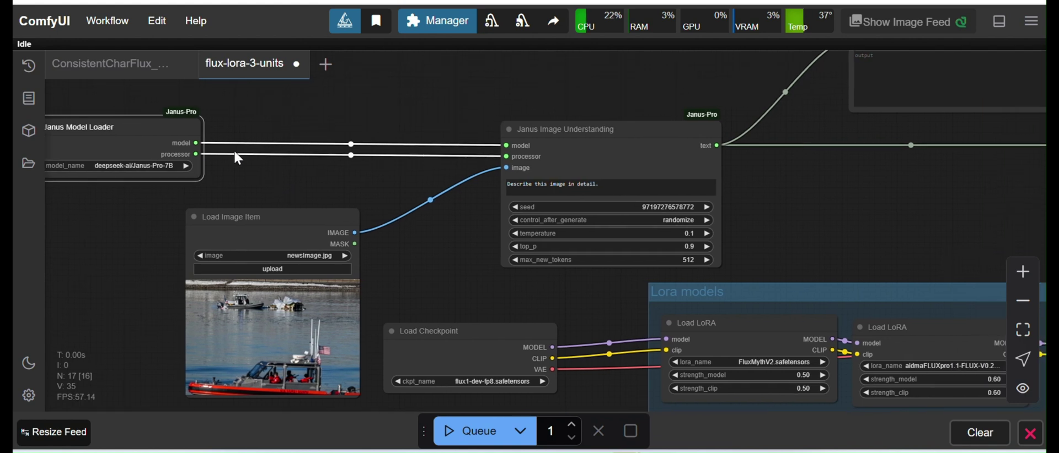
left_click_drag(538, 130, 491, 116)
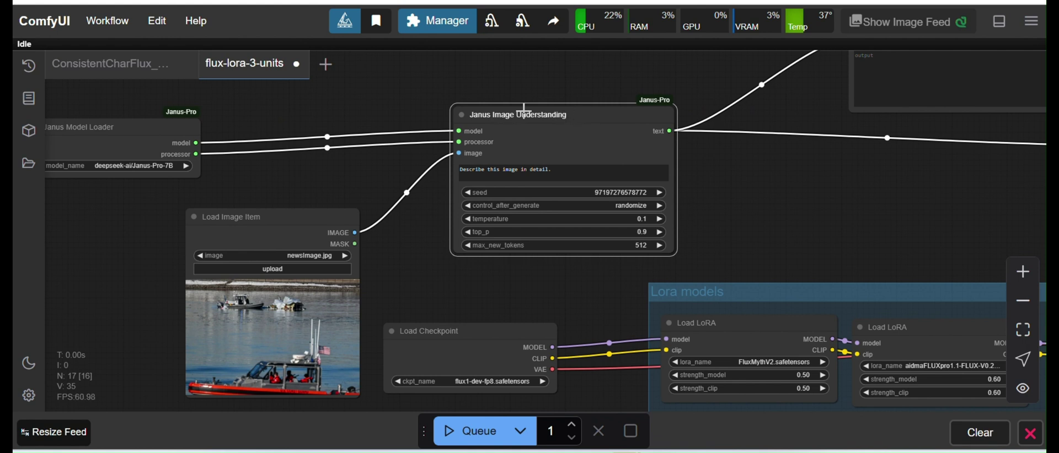
Move the Load Image Item node left beneath the Janus Model Loader and enlarge it for a bigger image preview.
left_click_drag(396, 109, 451, 142)
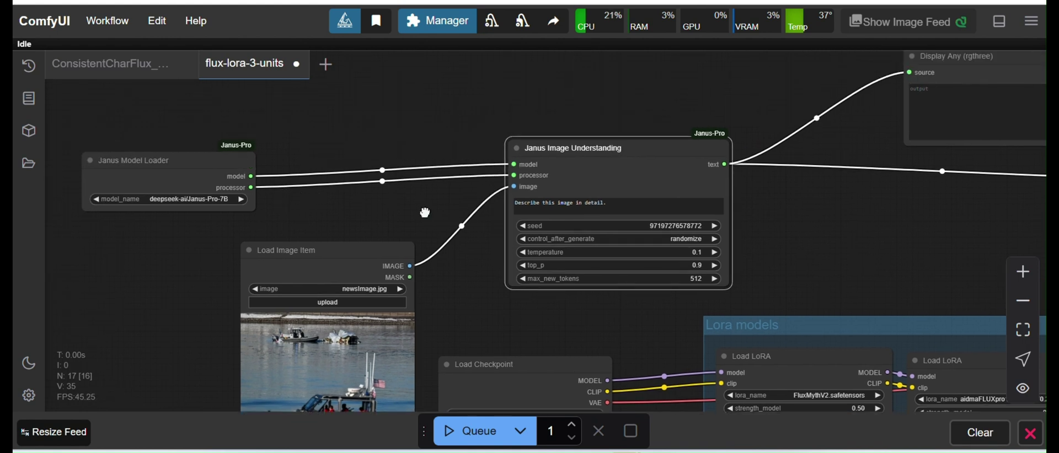
left_click_drag(424, 213, 415, 175)
left_click_drag(314, 217, 252, 216)
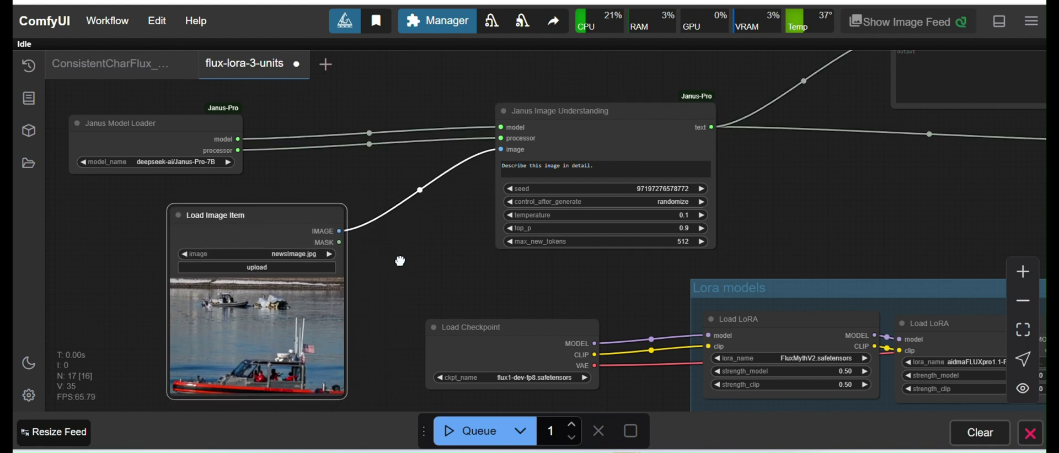
left_click_drag(400, 261, 392, 237)
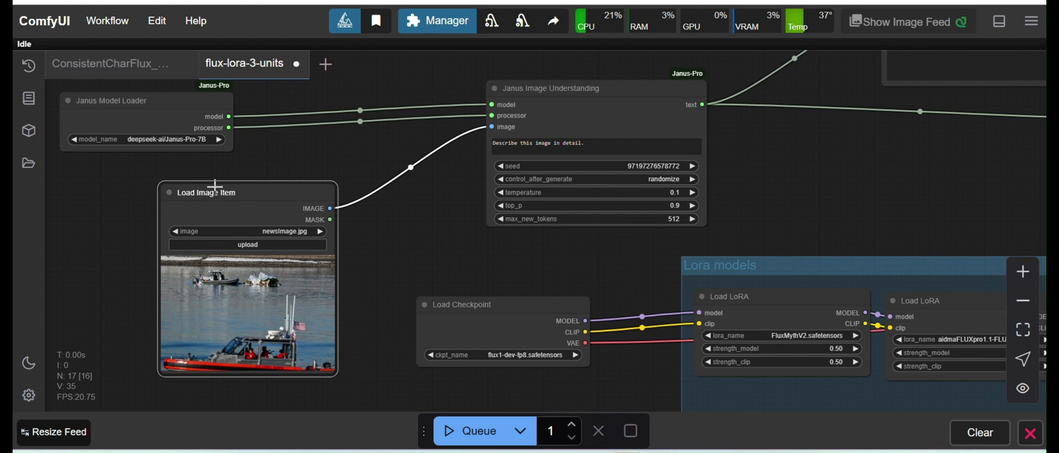
left_click_drag(215, 194, 196, 192)
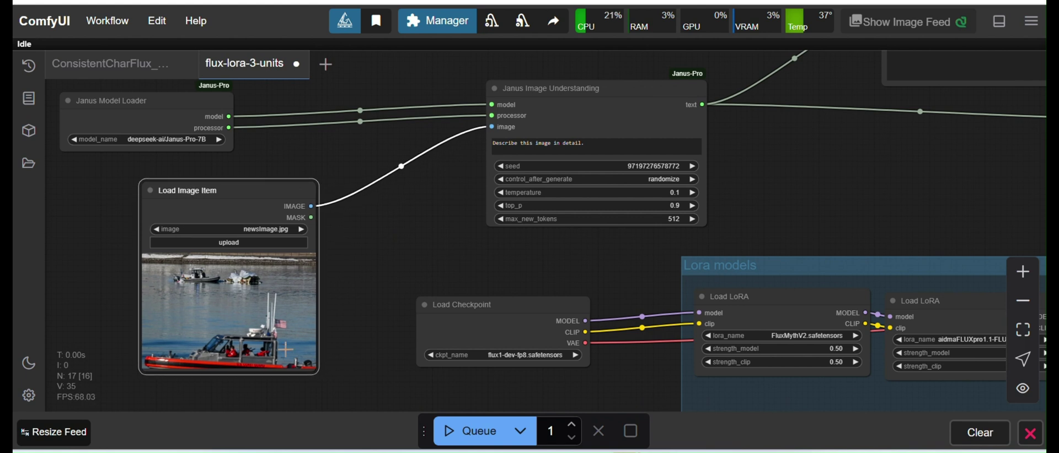
left_click_drag(312, 371, 384, 391)
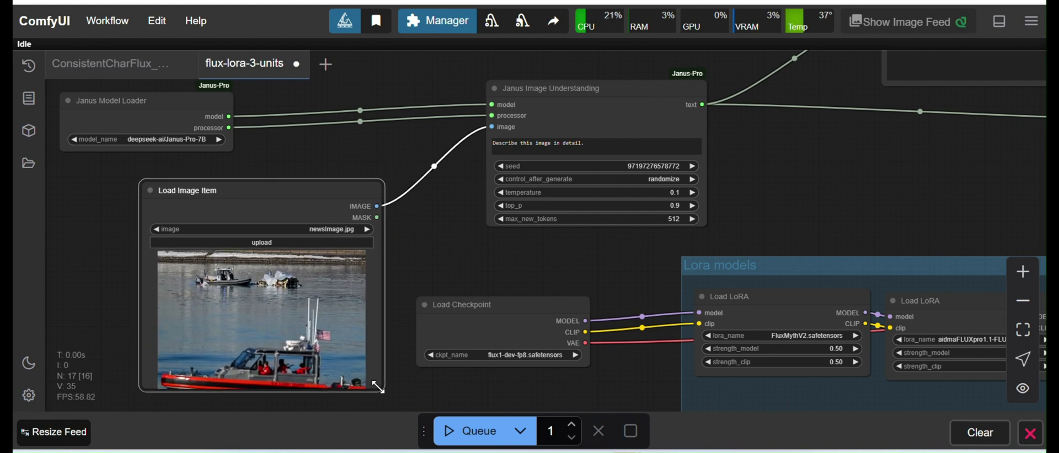
Examine how the Janus Image Understanding node takes its model, processor and image inputs and passes text to Display Any and CLIP Text Encode.
left_click_drag(464, 232, 328, 276)
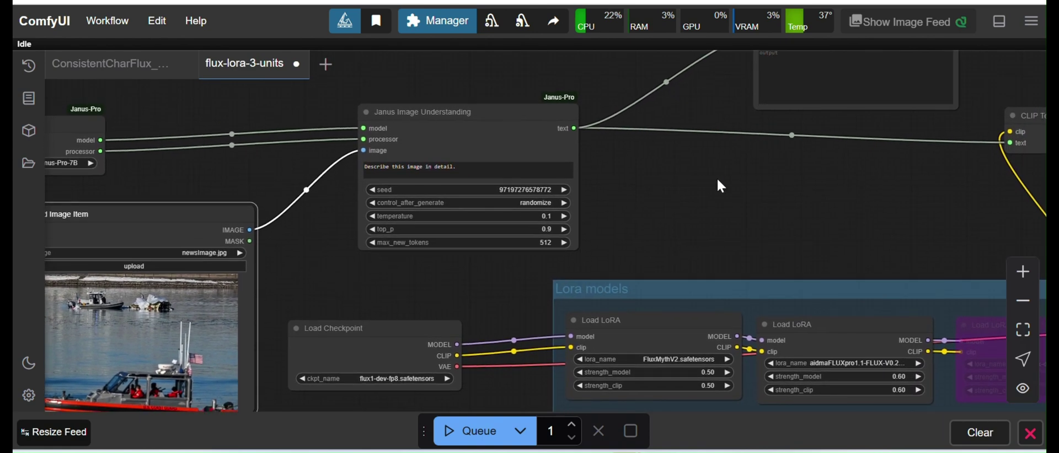
left_click_drag(720, 186, 778, 198)
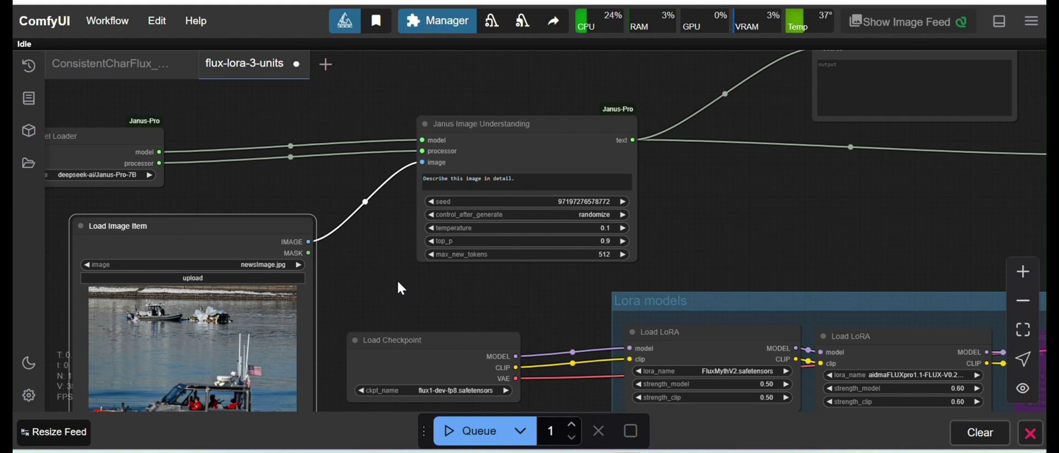
left_click_drag(396, 280, 485, 289)
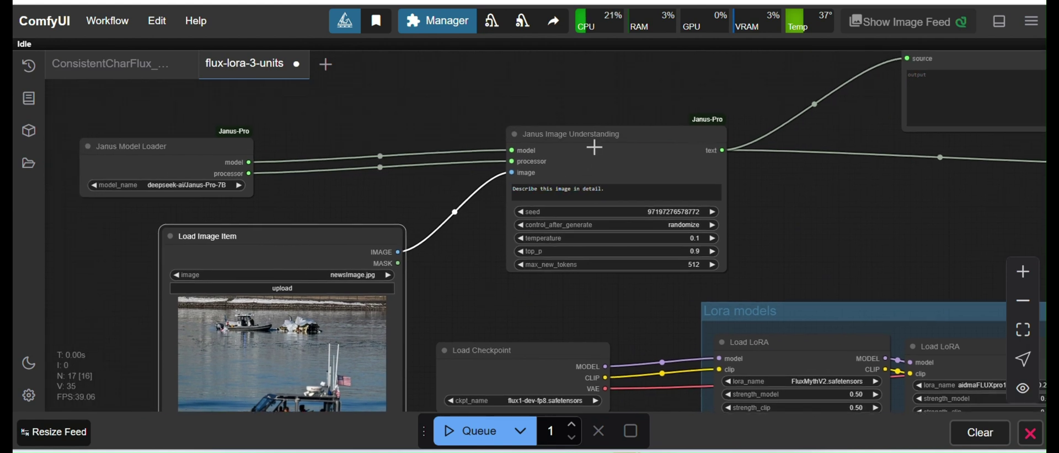
left_click_drag(521, 114, 337, 159)
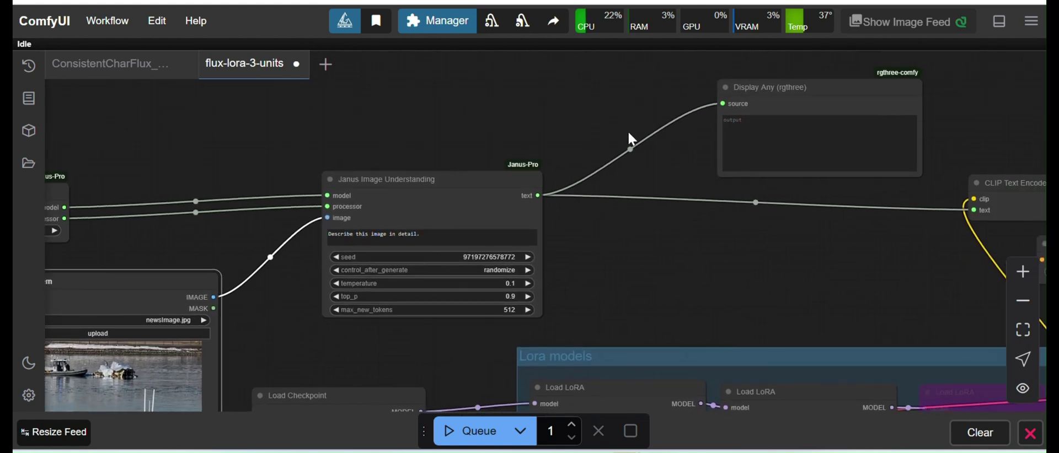
left_click_drag(604, 118, 442, 163)
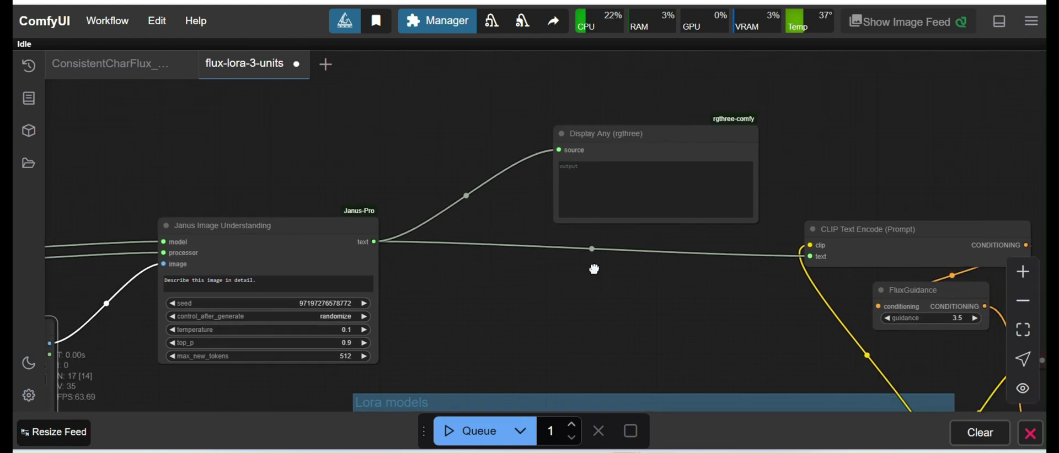
left_click_drag(595, 269, 482, 253)
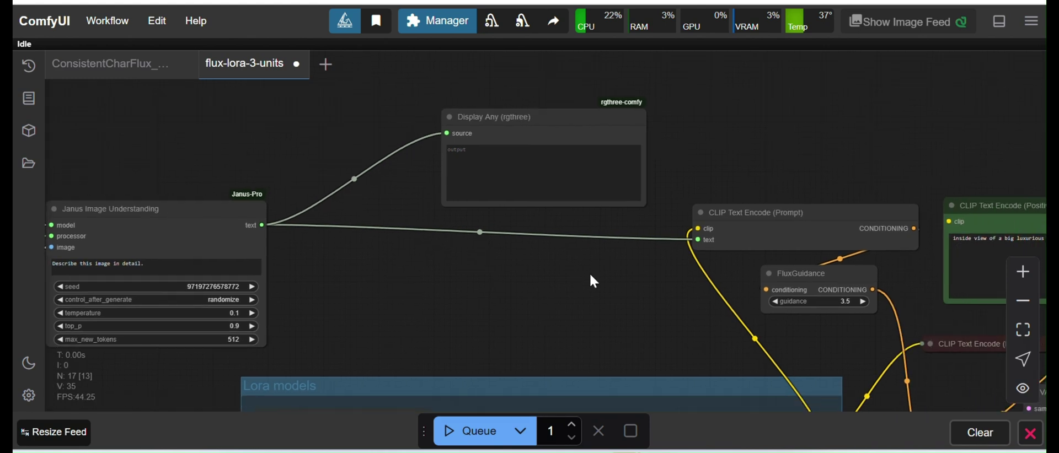
left_click_drag(589, 273, 550, 236)
scroll(610, 263, "down", 3)
scroll(610, 263, "left", 4)
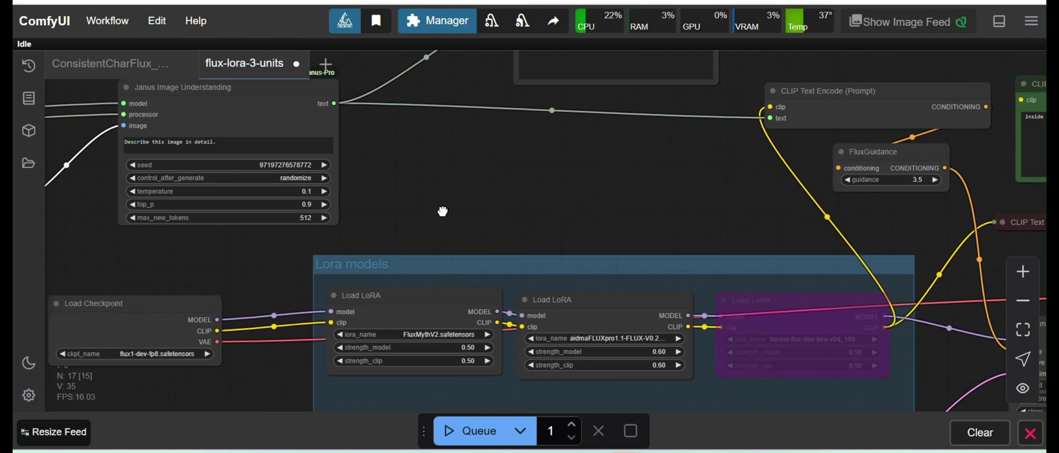
left_click_drag(444, 211, 472, 219)
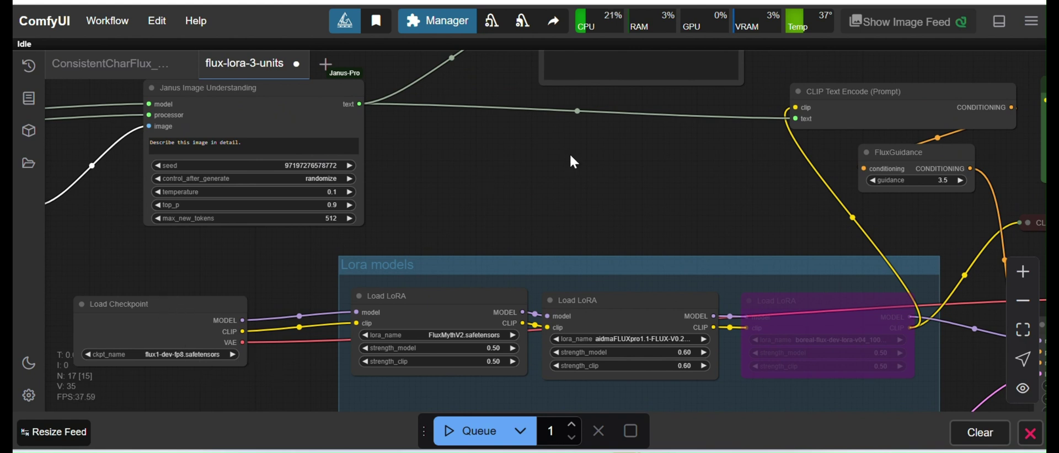
Move the CLIP Text Encode (Prompt) node closer to the Janus Image Understanding node, left of FluxGuidance.
left_click_drag(695, 194, 455, 251)
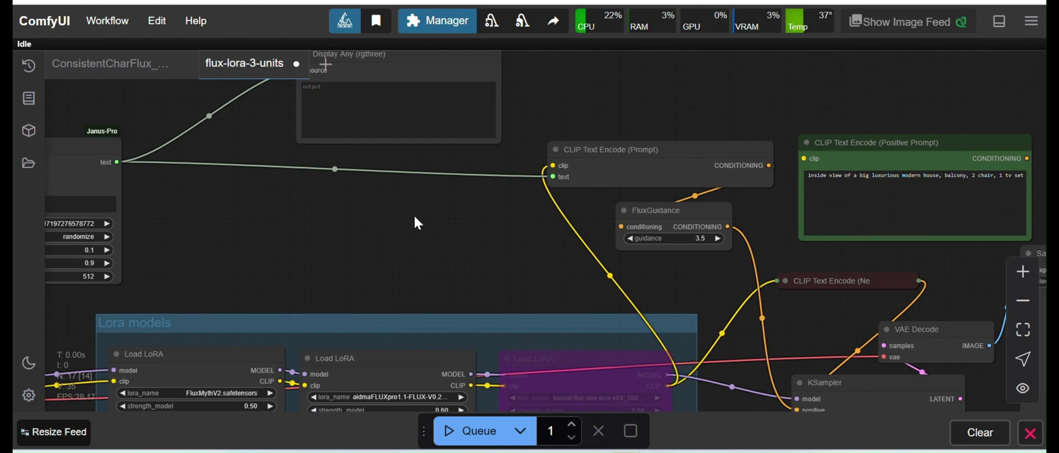
left_click_drag(405, 230, 449, 223)
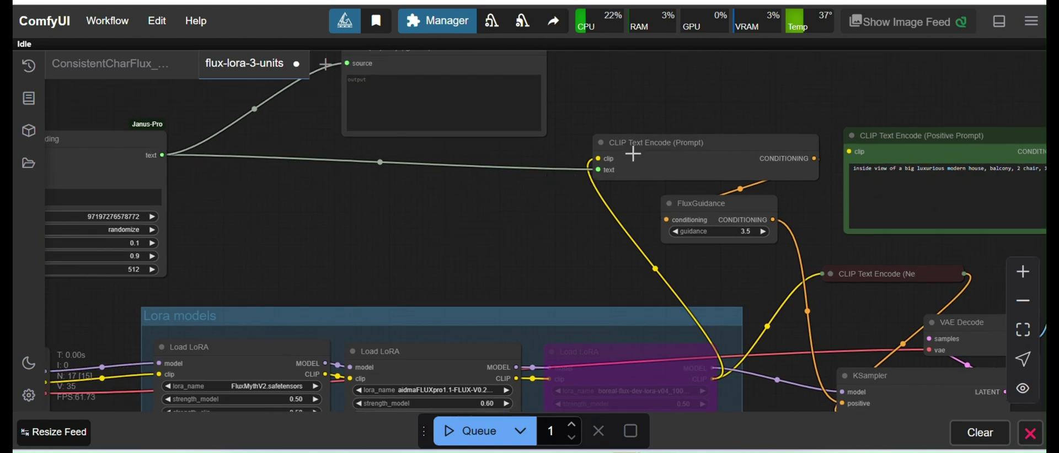
mouse_move(645, 146)
left_click_drag(645, 146, 438, 192)
left_click_drag(314, 224, 396, 193)
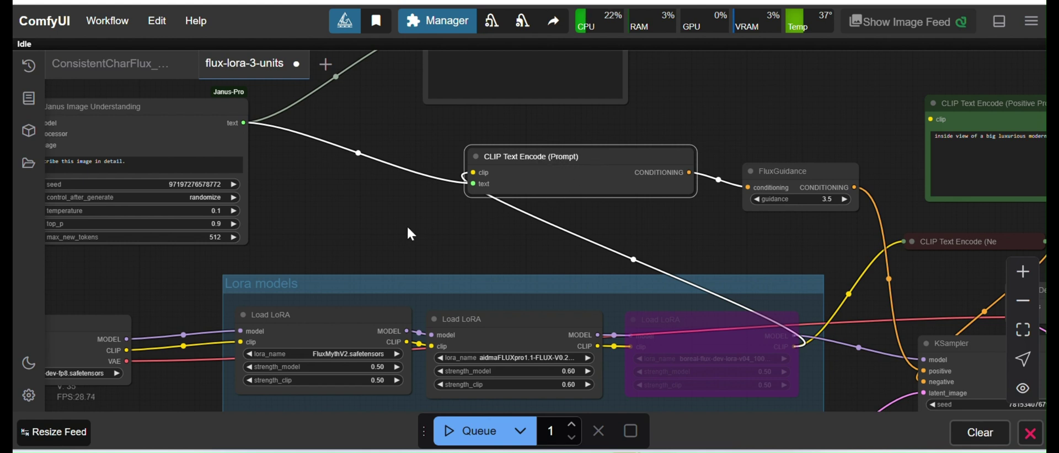
left_click_drag(347, 226, 444, 223)
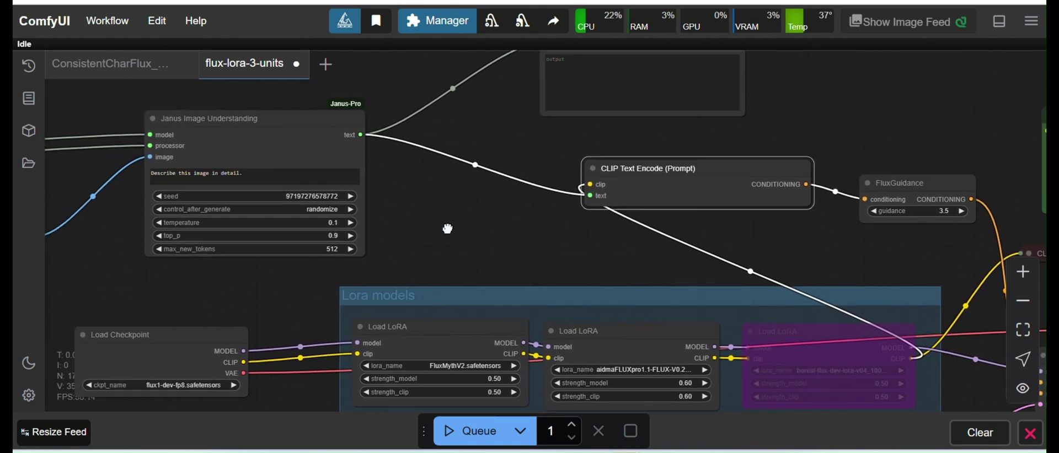
Queue the workflow and follow the run at the Janus nodes.
scroll(448, 228, "down", 4)
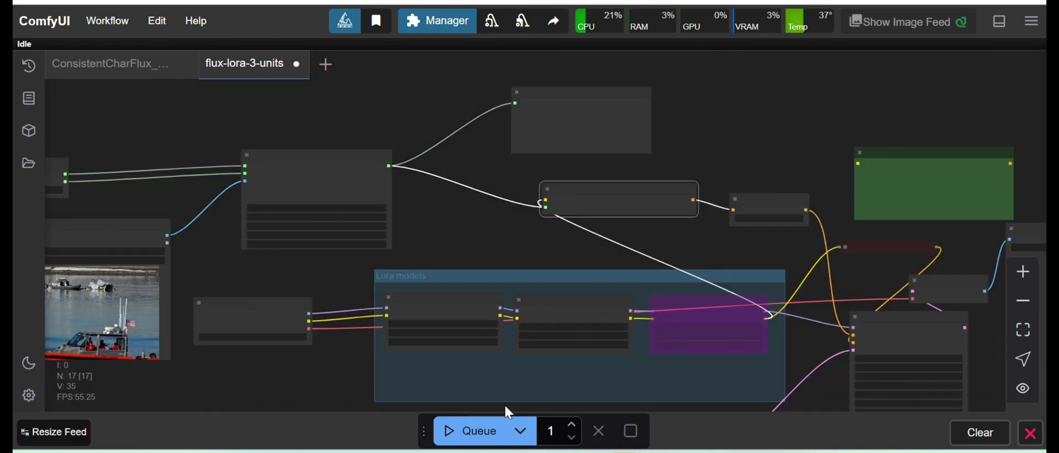
left_click(472, 436)
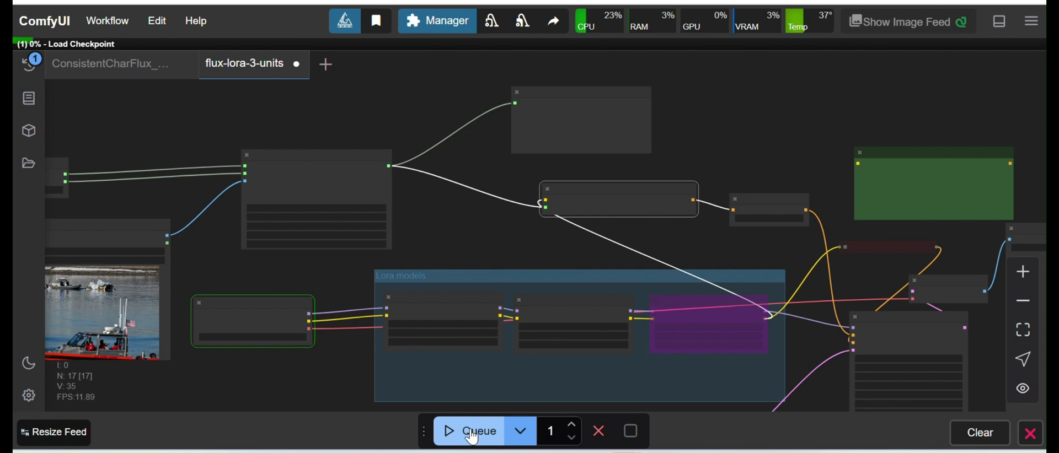
scroll(458, 220, "up", 5)
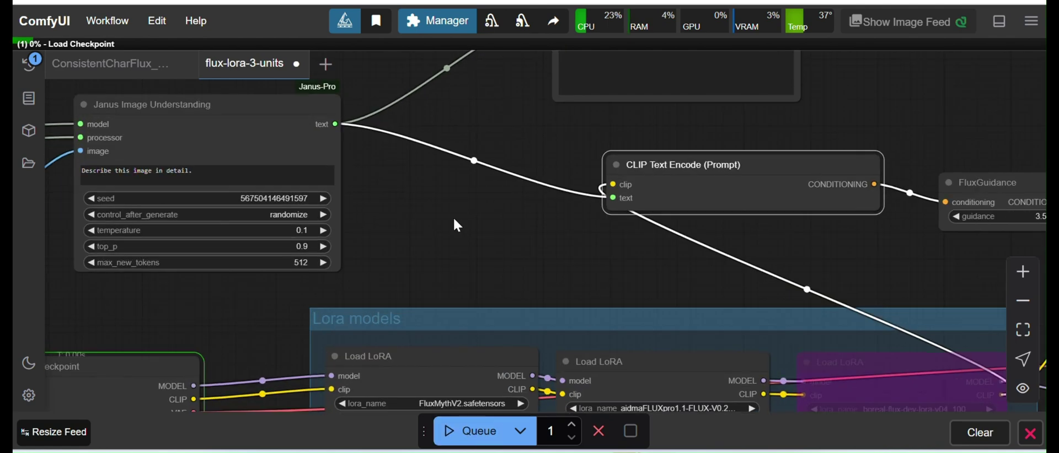
left_click_drag(436, 200, 786, 266)
left_click_drag(545, 301, 615, 242)
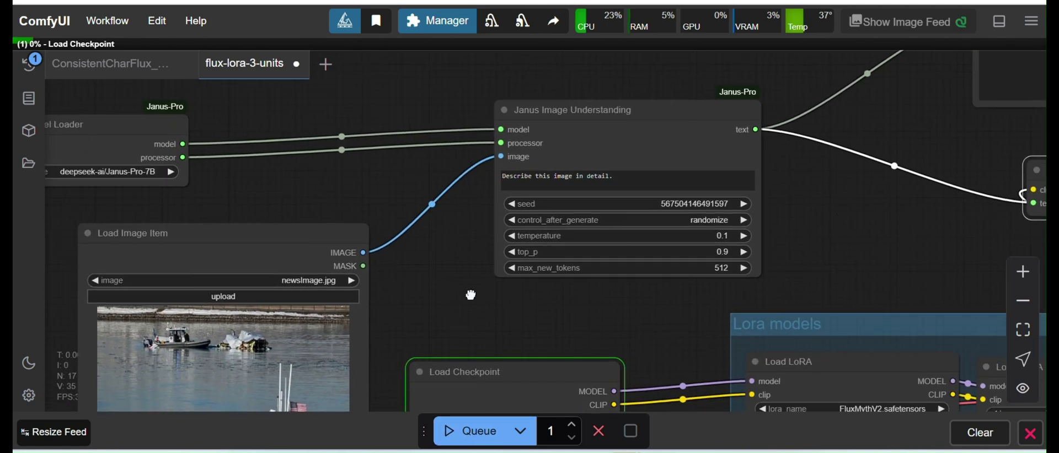
left_click_drag(473, 296, 623, 296)
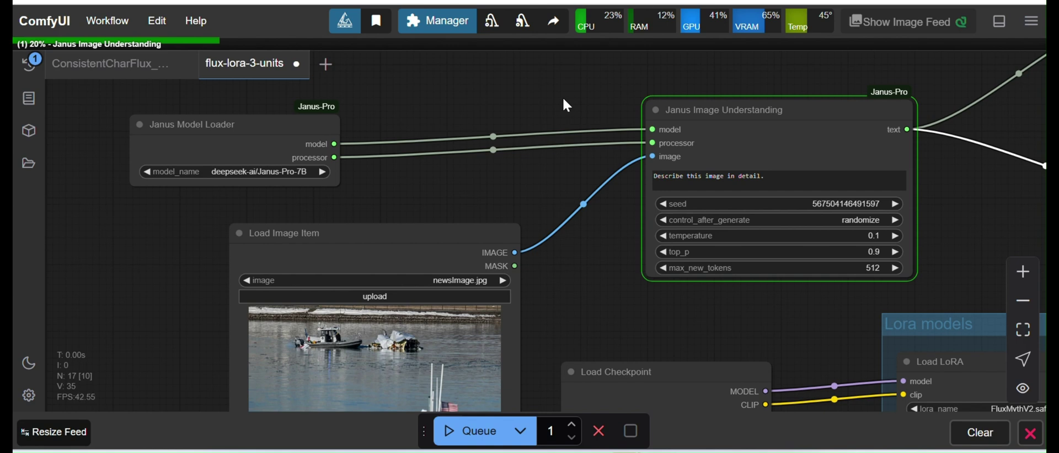
left_click_drag(561, 99, 374, 113)
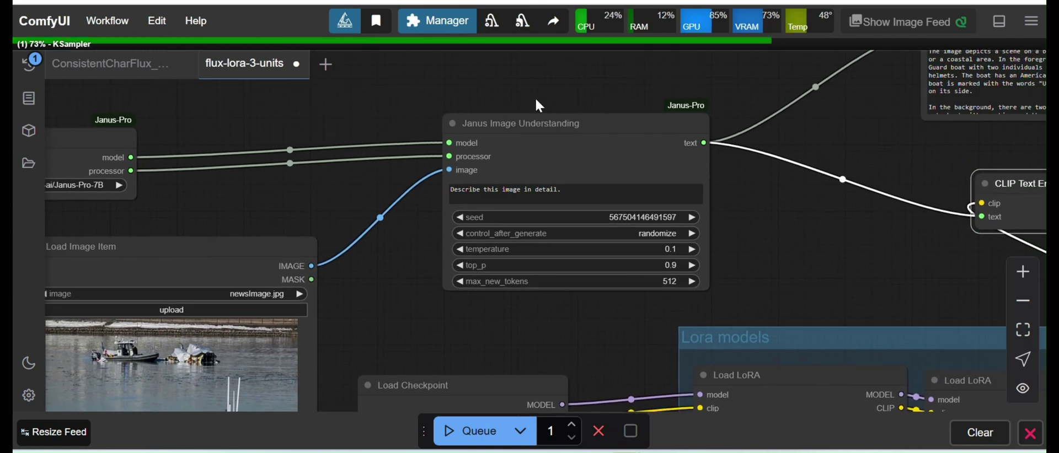
Read the full generated description in the Display Any node and compare it with the source photo in Load Image Item.
left_click_drag(868, 141, 632, 183)
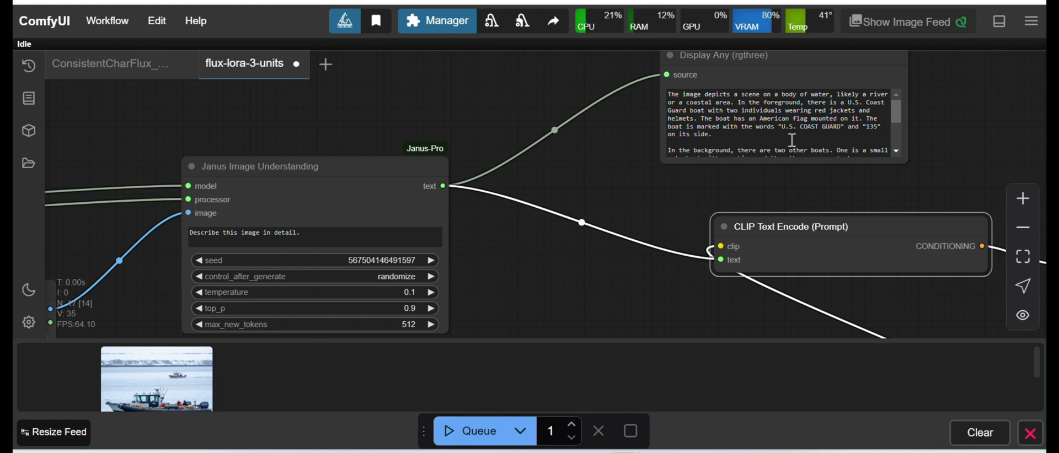
left_click(895, 117)
left_click_drag(896, 118, 896, 133)
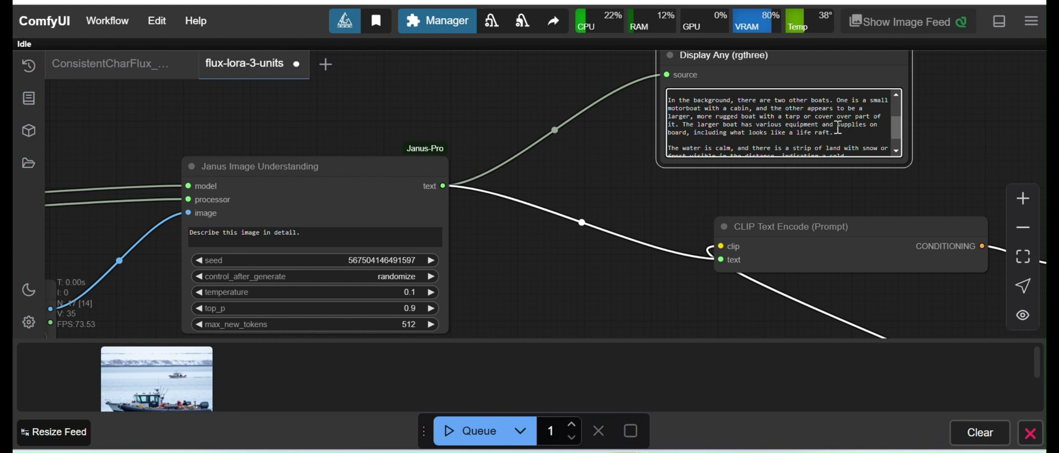
left_click_drag(895, 132, 897, 151)
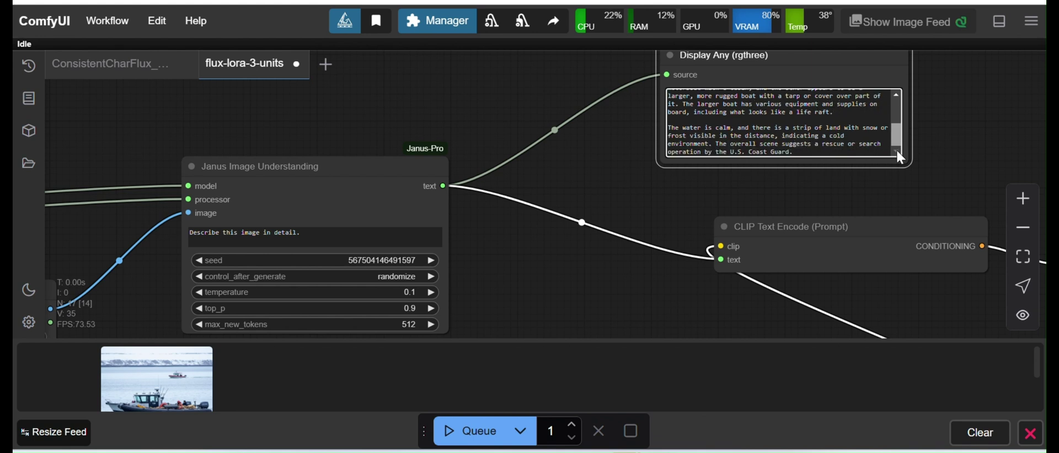
left_click_drag(608, 167, 830, 169)
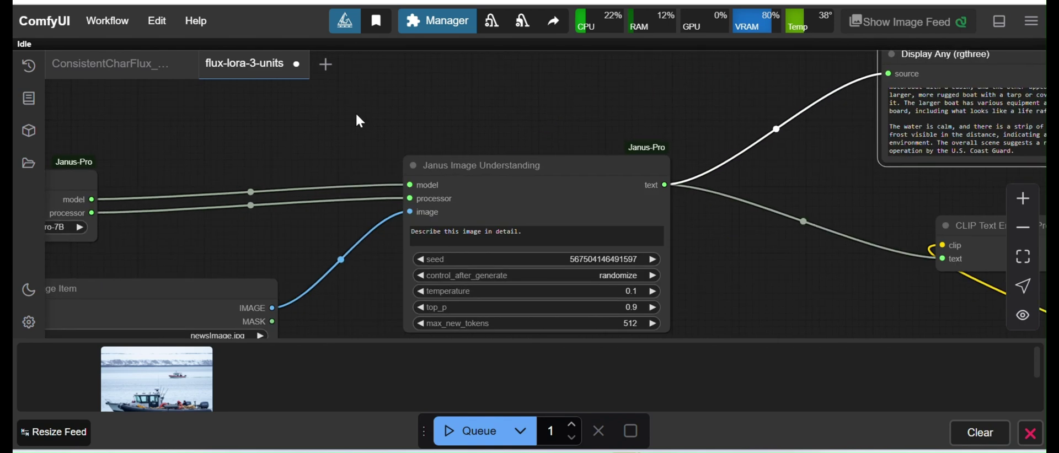
left_click_drag(298, 130, 619, 123)
scroll(199, 294, "down", 5)
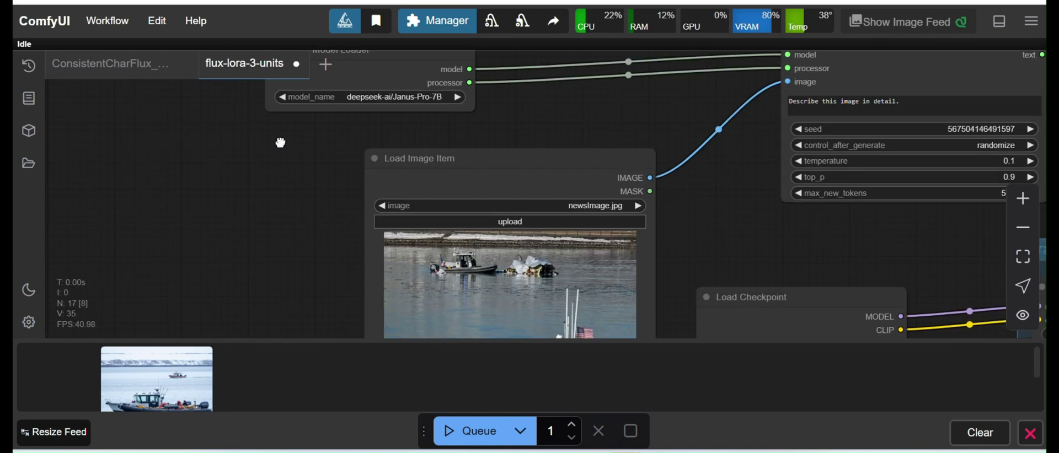
left_click_drag(272, 206, 183, 183)
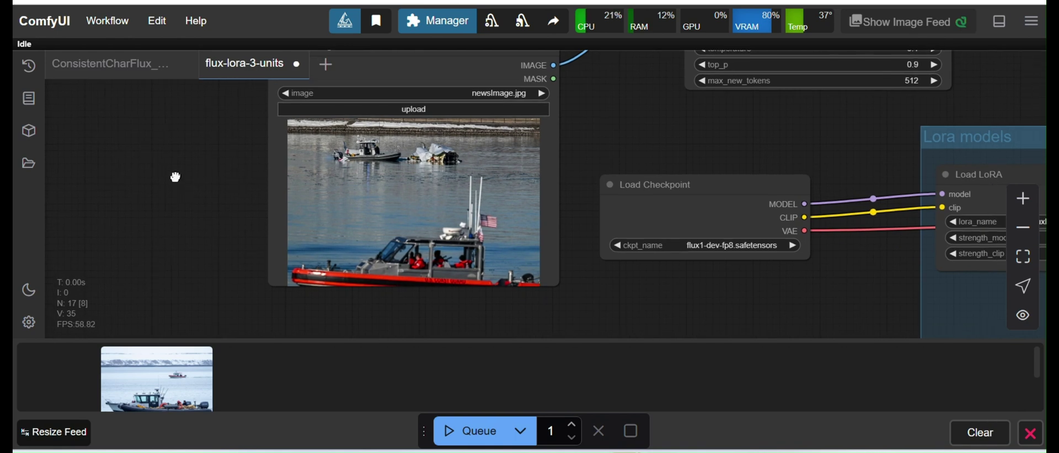
scroll(165, 174, "up", 3)
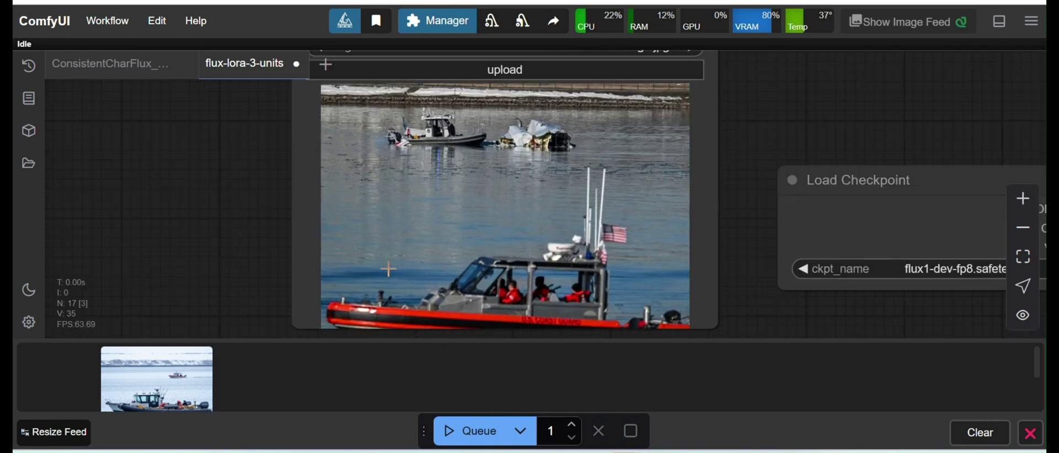
Hide the image feed and bring the newsImage.jpg photo in the Load Image Item node into full view.
left_click(1031, 435)
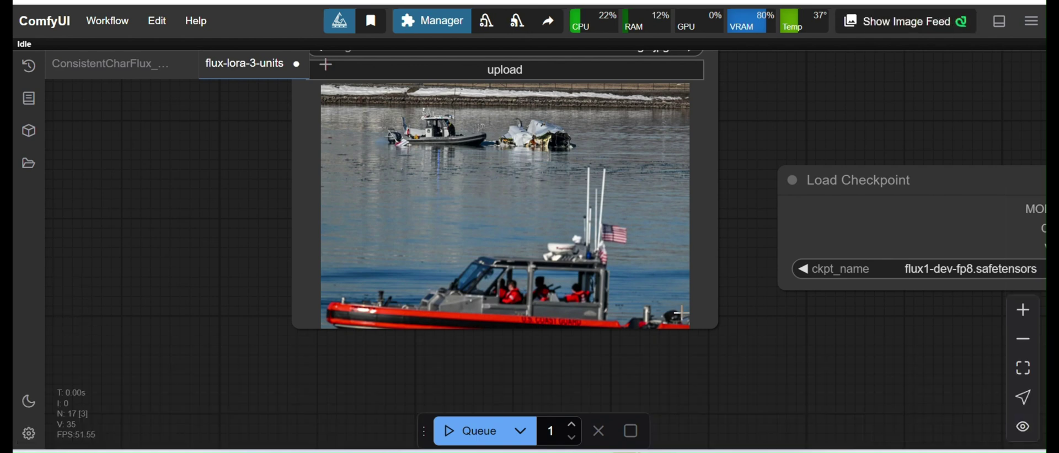
left_click_drag(261, 201, 177, 260)
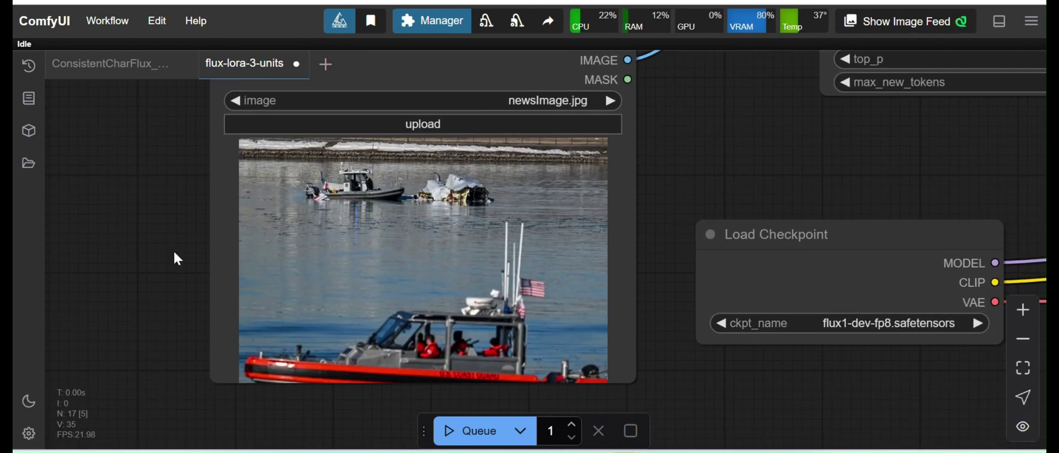
scroll(178, 259, "up", 2)
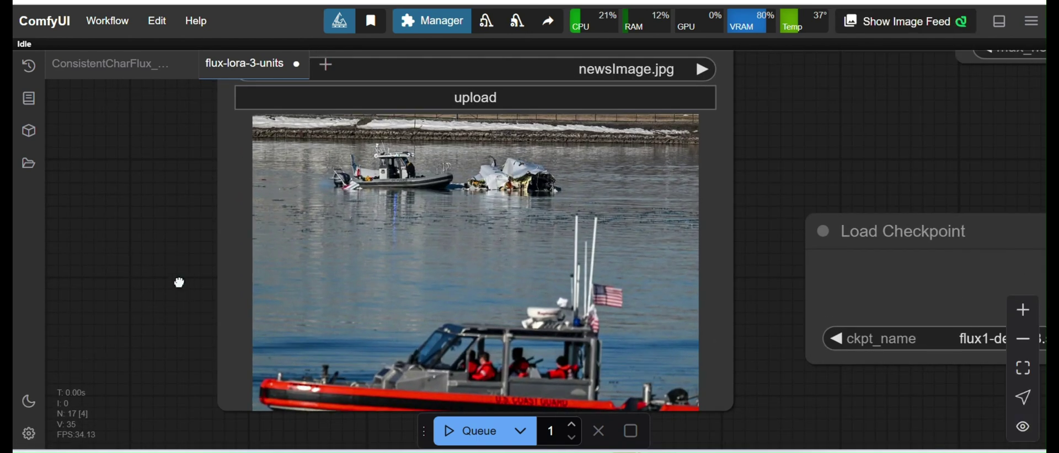
left_click_drag(179, 282, 165, 248)
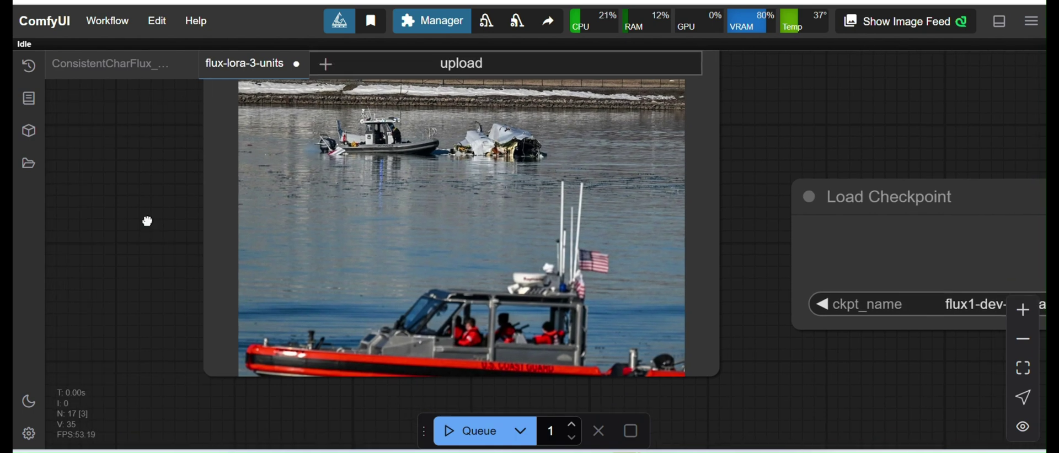
mouse_move(147, 222)
left_mouse_down()
mouse_move(141, 274)
mouse_move(144, 235)
left_mouse_up()
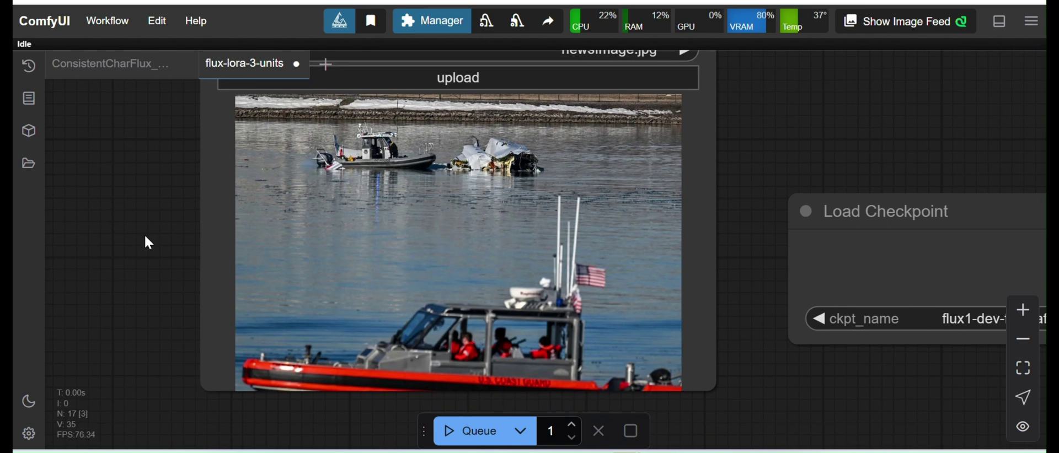
Examine the boats, the crew and the floating object in the newsImage.jpg source photo.
scroll(144, 233, "up", 5)
scroll(144, 234, "down", 5)
scroll(165, 201, "up", 3)
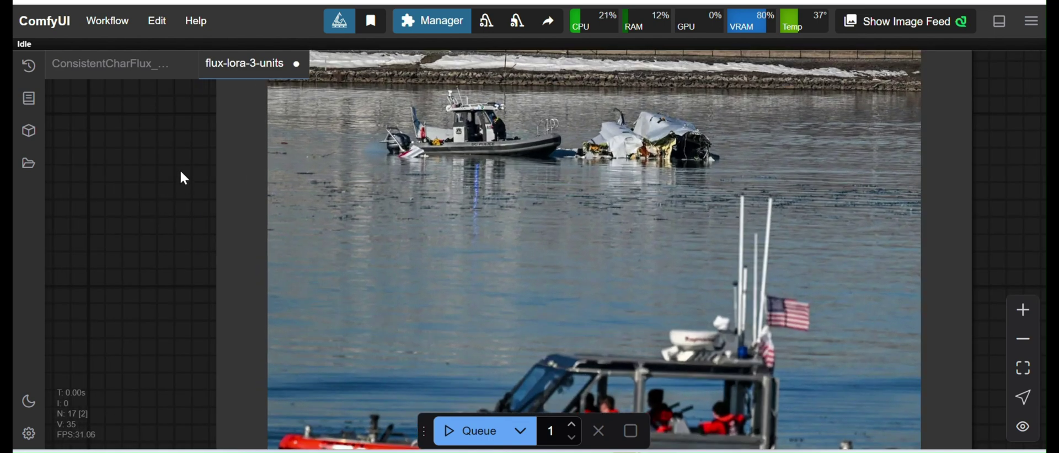
left_click_drag(142, 153, 81, 190)
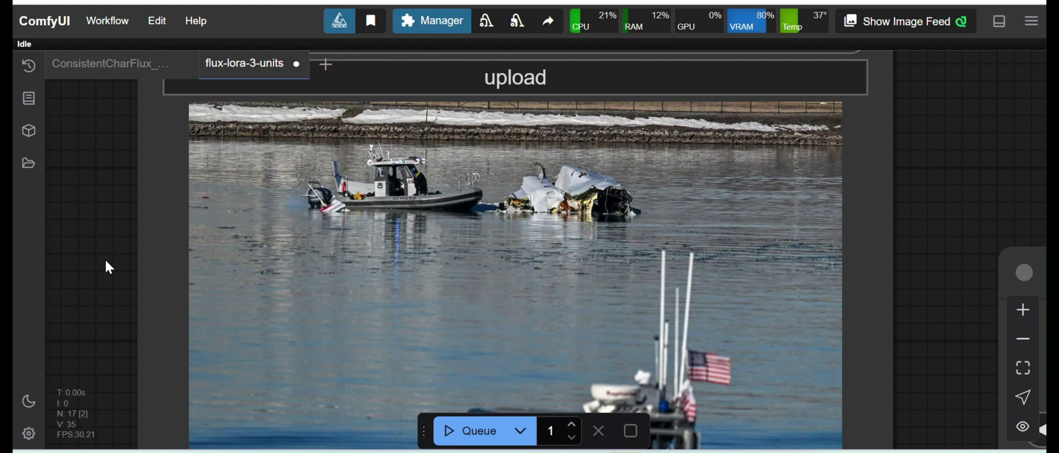
left_click_drag(95, 281, 94, 264)
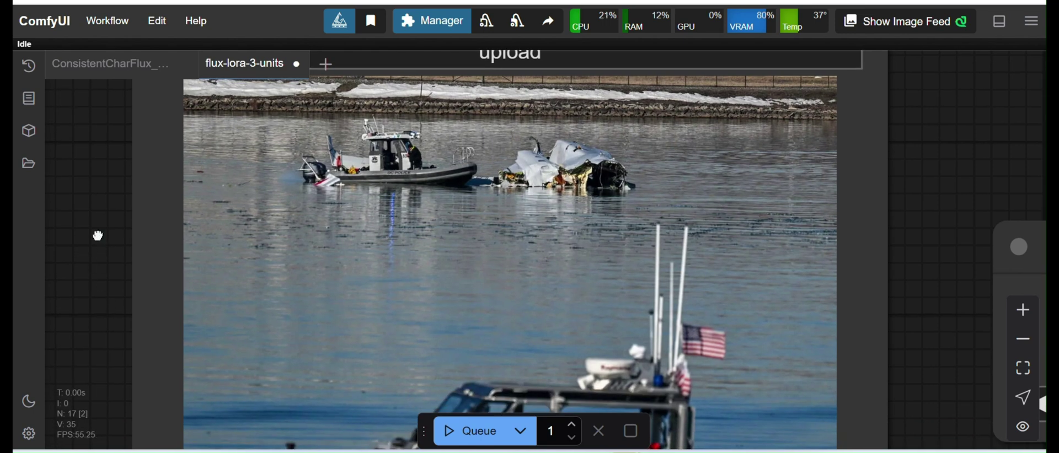
left_click_drag(97, 235, 87, 296)
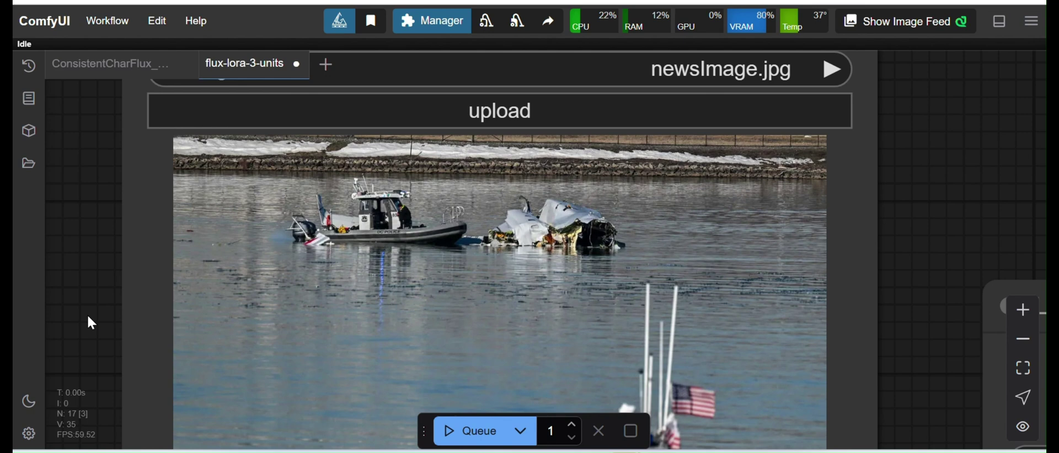
scroll(88, 289, "down", 2)
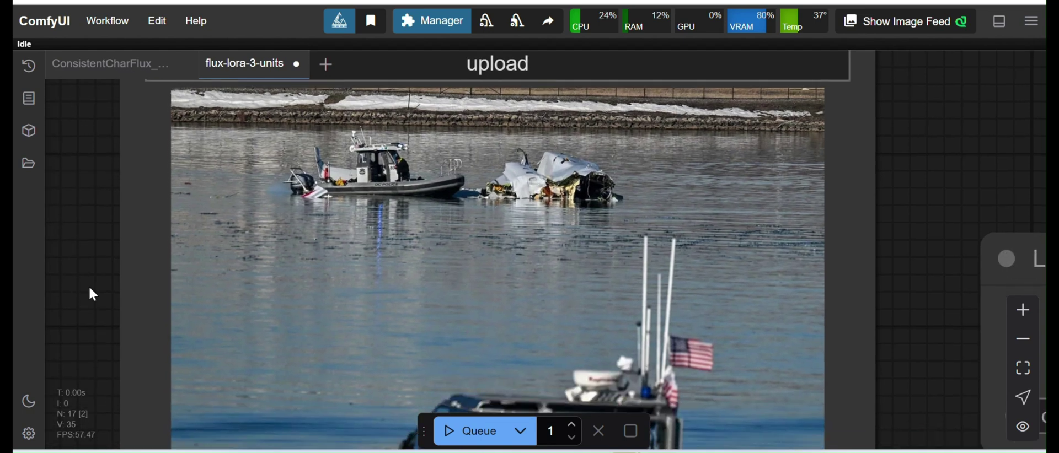
scroll(88, 292, "down", 2)
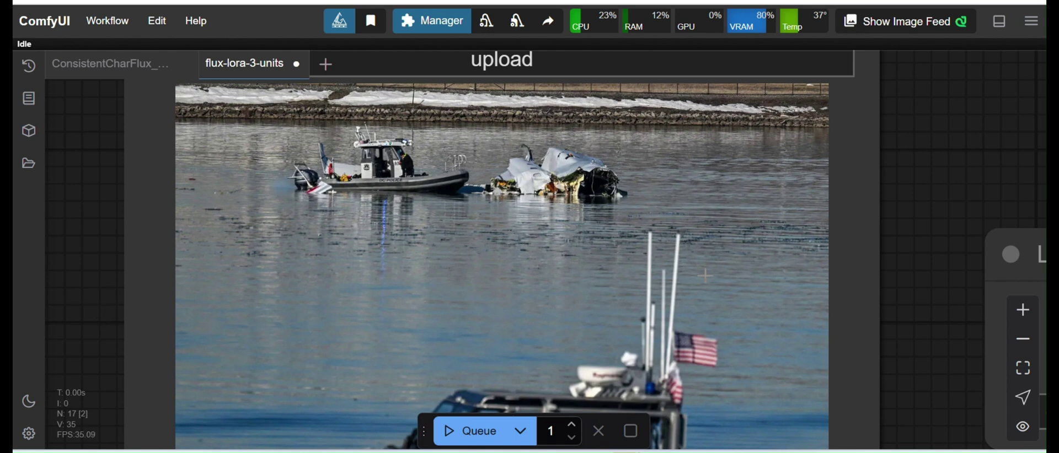
left_click_drag(944, 289, 791, 219)
scroll(792, 220, "down", 5)
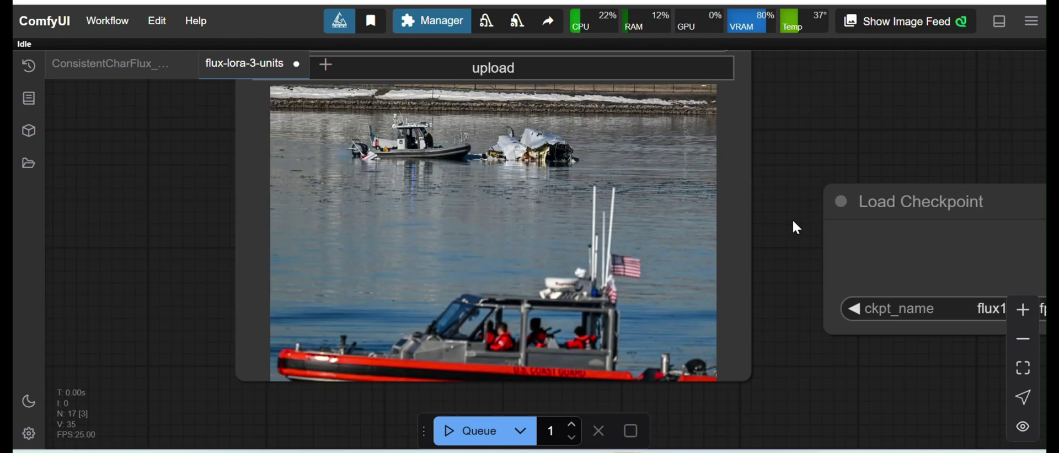
Inspect the small background boat and the floating wreckage beside it in the source photo at close range.
scroll(792, 218, "up", 1)
left_click_drag(833, 118, 761, 154)
scroll(761, 153, "up", 1)
scroll(757, 148, "up", 1)
left_click_drag(693, 173, 927, 122)
scroll(927, 123, "up", 1)
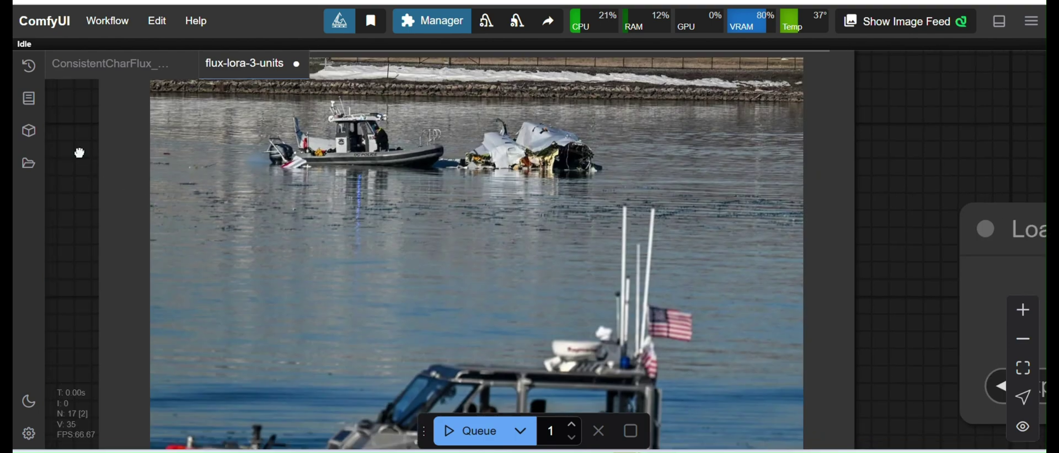
left_click_drag(80, 153, 14, 220)
scroll(85, 225, "up", 2)
scroll(125, 246, "up", 1)
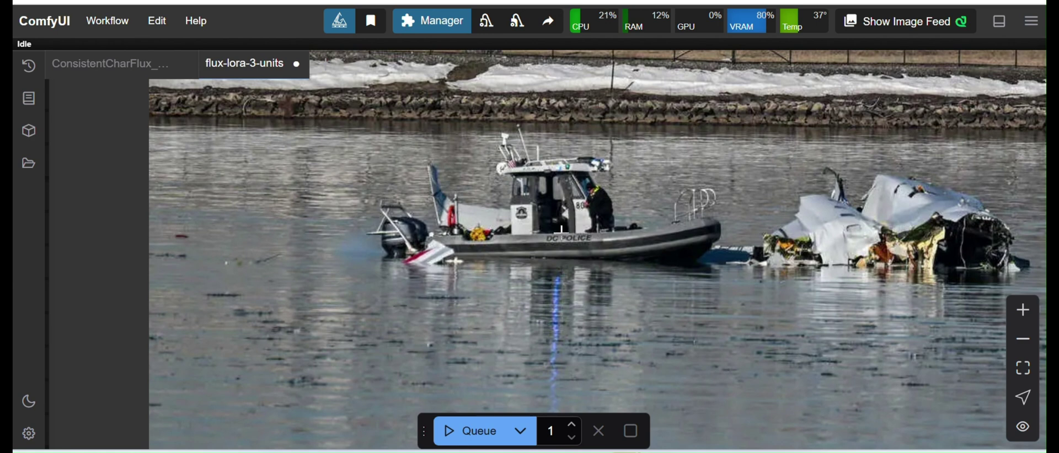
scroll(502, 224, "down", 5)
scroll(504, 243, "down", 2)
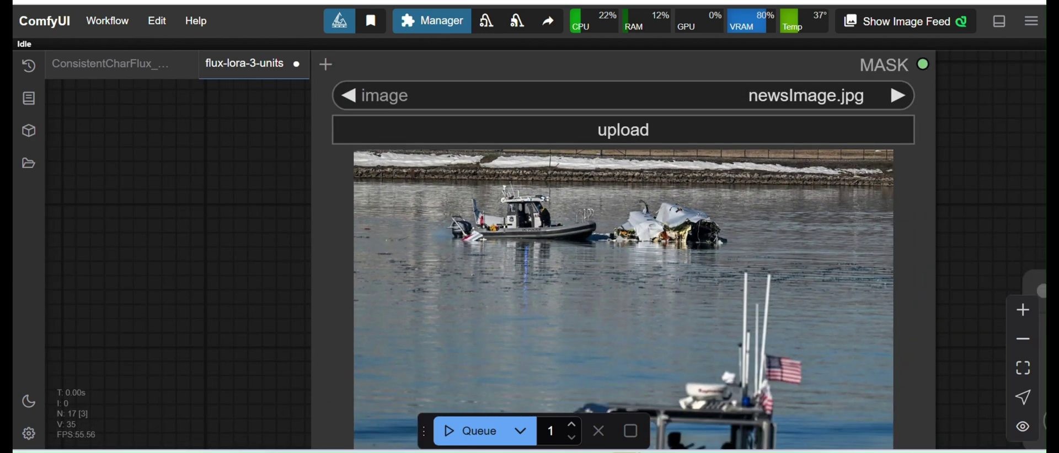
left_click_drag(264, 279, 148, 200)
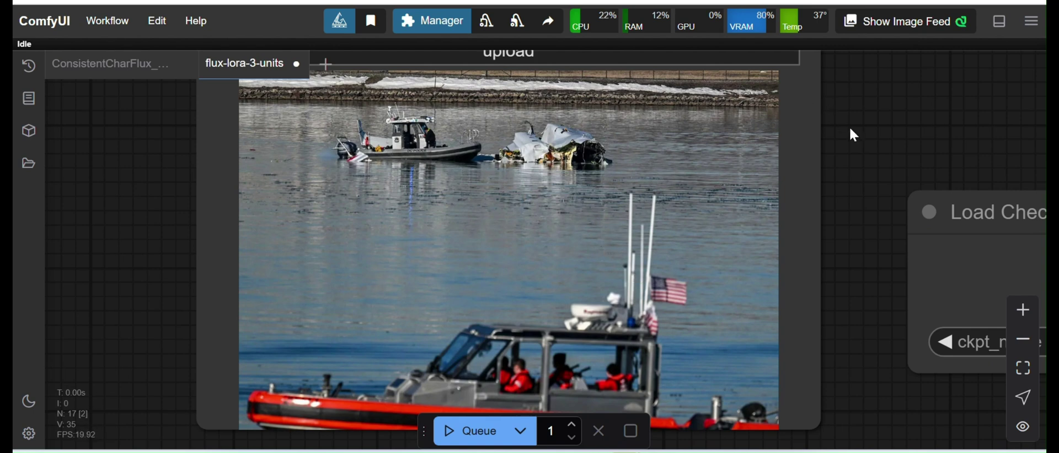
Shift the Display Any node slightly up and to the left, and bring its description text back to the beginning.
left_click_drag(836, 175, 418, 262)
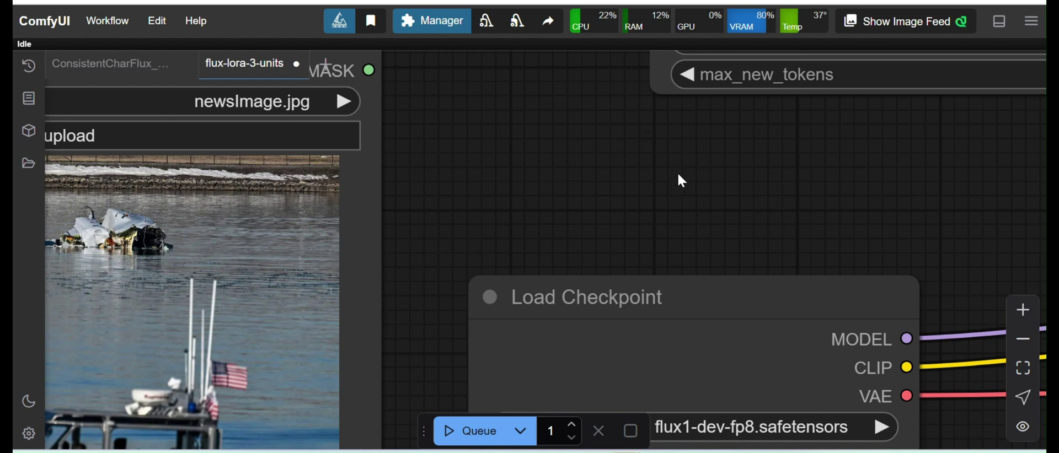
left_click_drag(681, 180, 374, 274)
scroll(510, 273, "down", 5)
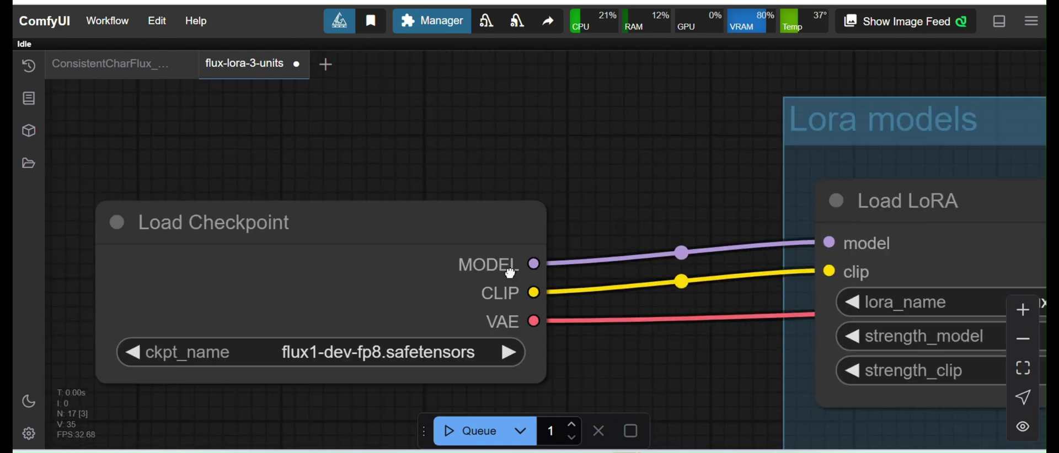
scroll(510, 273, "down", 5)
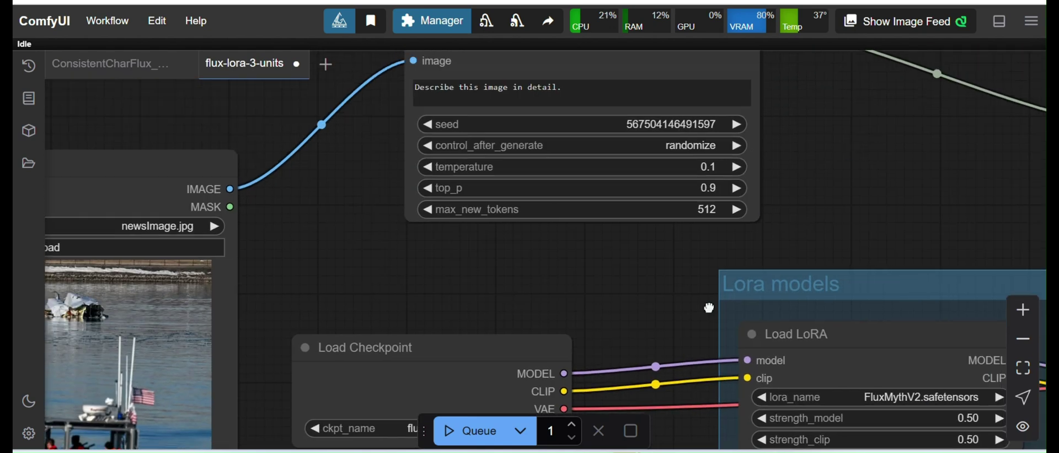
left_click_drag(709, 308, 609, 378)
left_click_drag(727, 267, 388, 333)
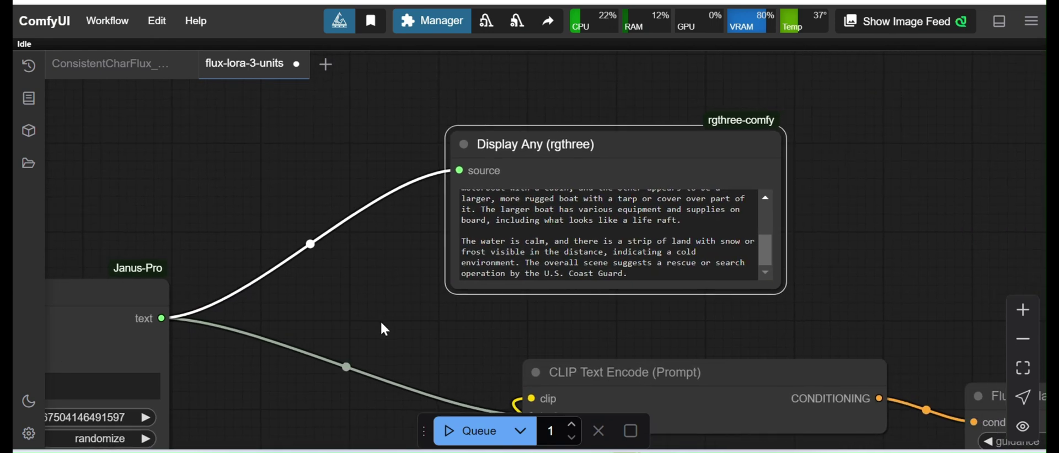
left_click_drag(550, 146, 533, 128)
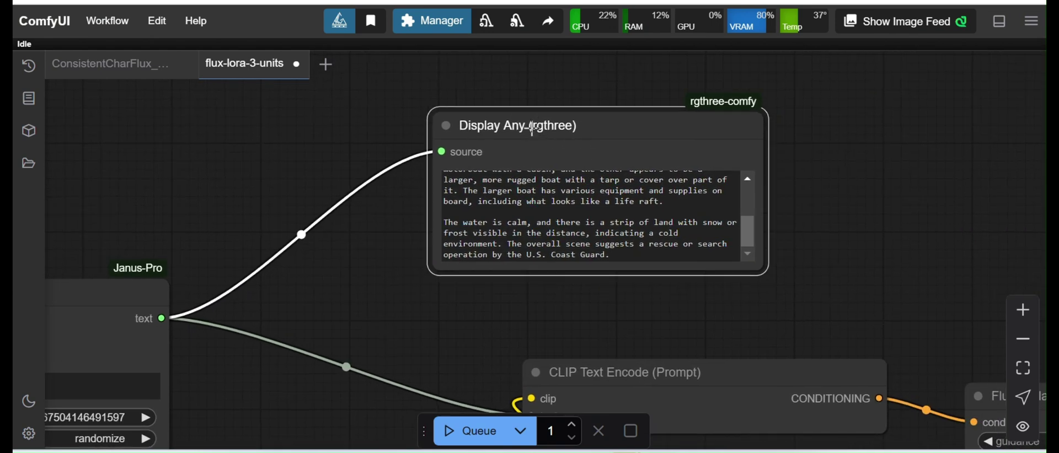
left_click_drag(748, 238, 745, 199)
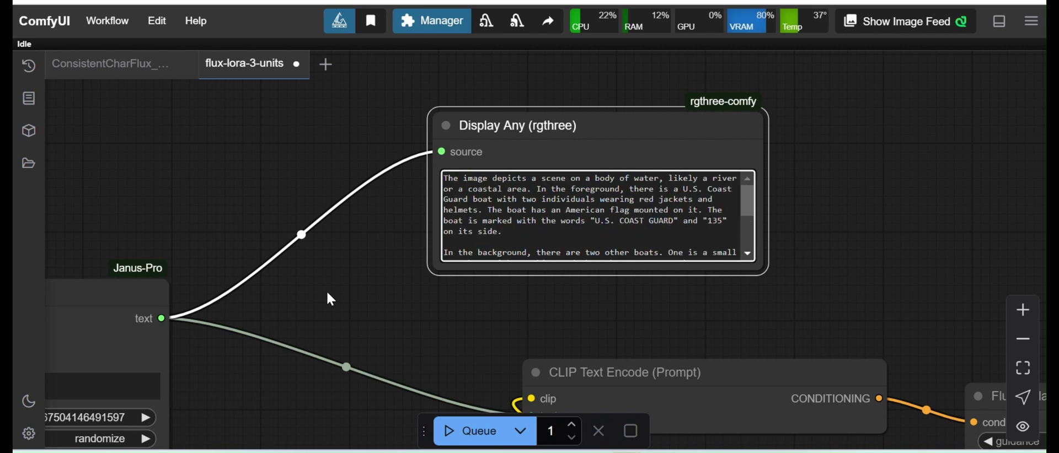
Trace the Janus description through CLIP Text Encode, FluxGuidance and KSampler to the generated picture in Save Image.
left_click_drag(327, 293, 385, 257)
mouse_move(296, 181)
left_mouse_down()
mouse_move(345, 180)
mouse_move(313, 178)
left_mouse_up()
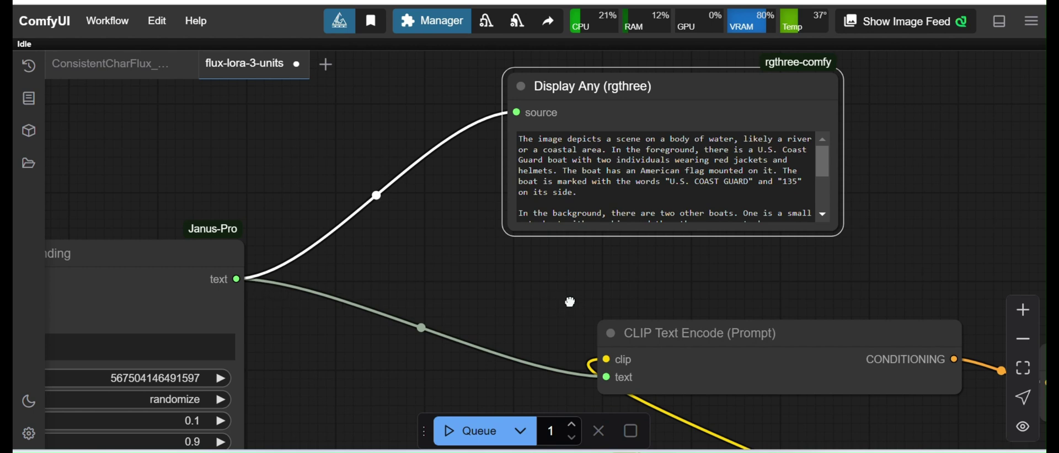
left_click_drag(570, 302, 479, 213)
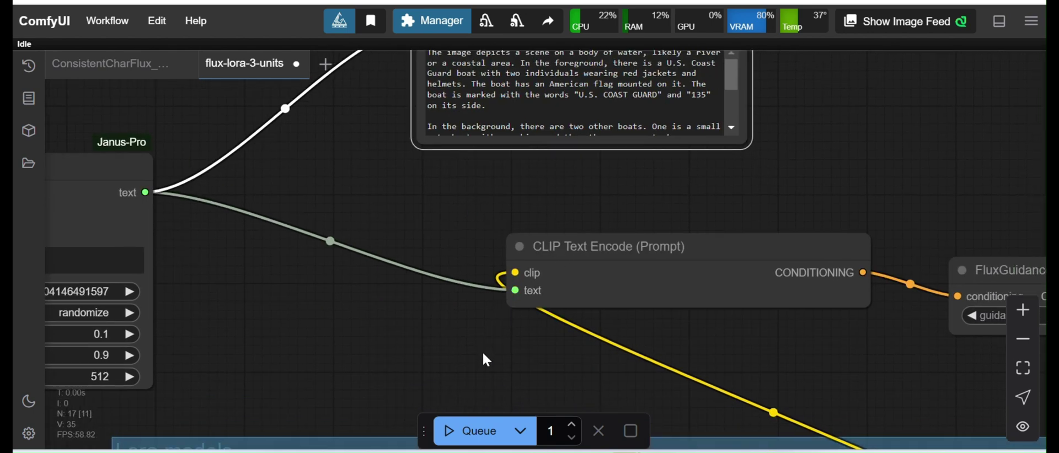
left_click_drag(484, 358, 471, 215)
left_click_drag(386, 231, 280, 215)
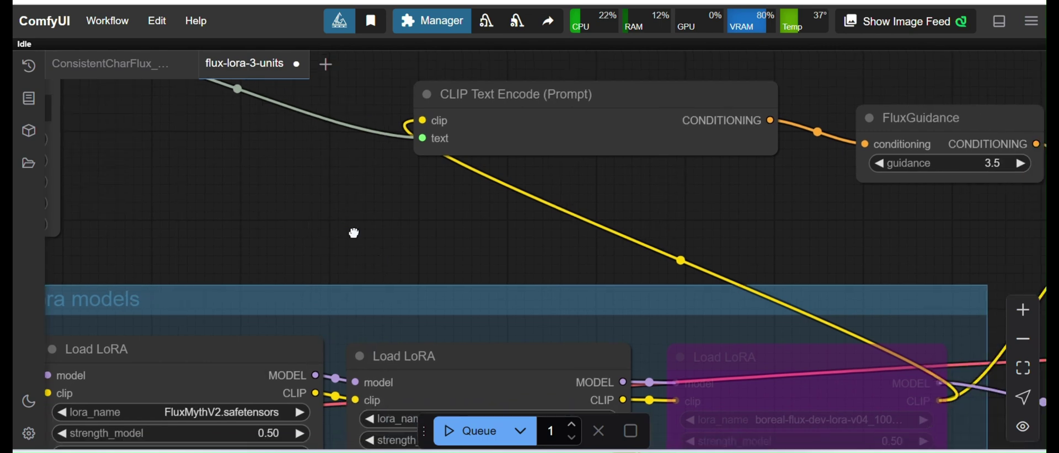
left_click_drag(354, 233, 281, 179)
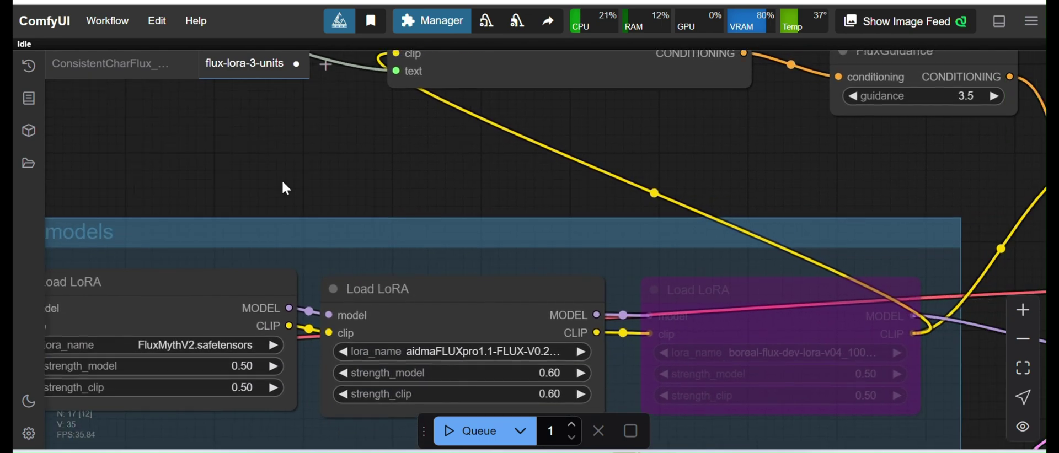
scroll(282, 180, "down", 5)
left_click_drag(551, 164, 334, 153)
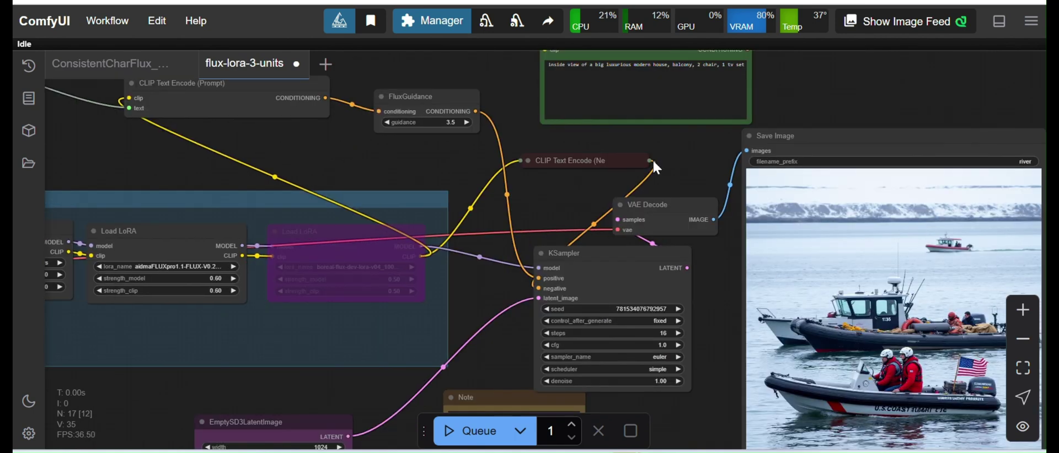
left_click_drag(697, 164, 534, 143)
left_click_drag(959, 264, 964, 192)
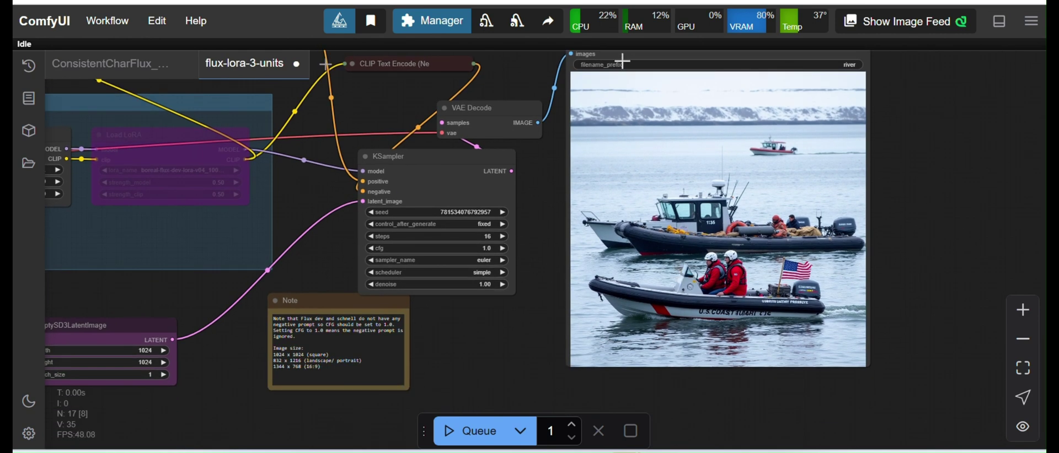
Move the Save Image node across the workflow next to Load Image Item to compare the generated picture with the source photo.
left_click_drag(922, 168, 928, 276)
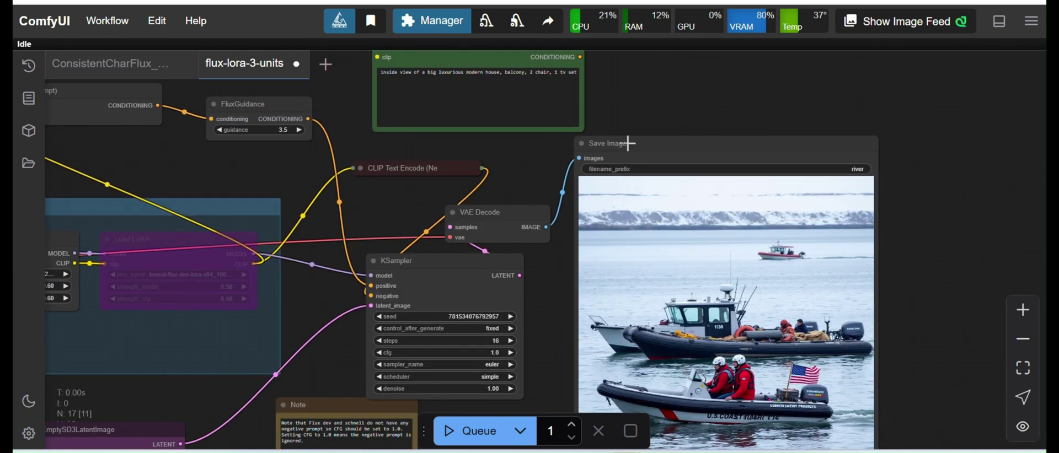
left_click_drag(619, 140, 51, 146)
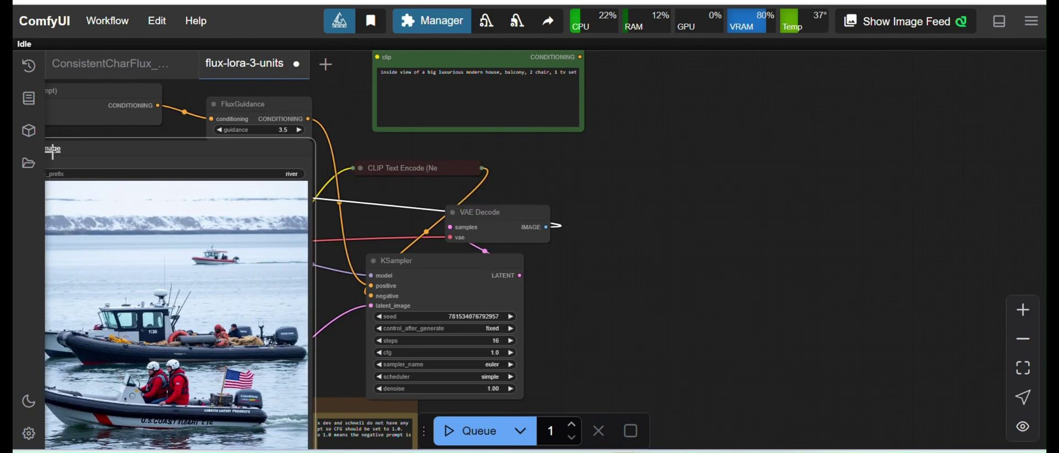
left_click_drag(692, 208, 1048, 244)
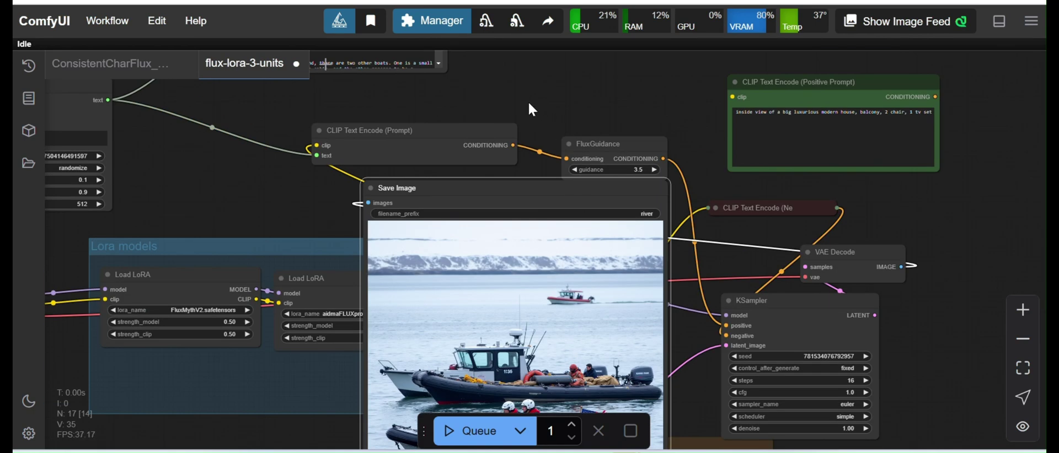
left_click_drag(340, 198, 653, 195)
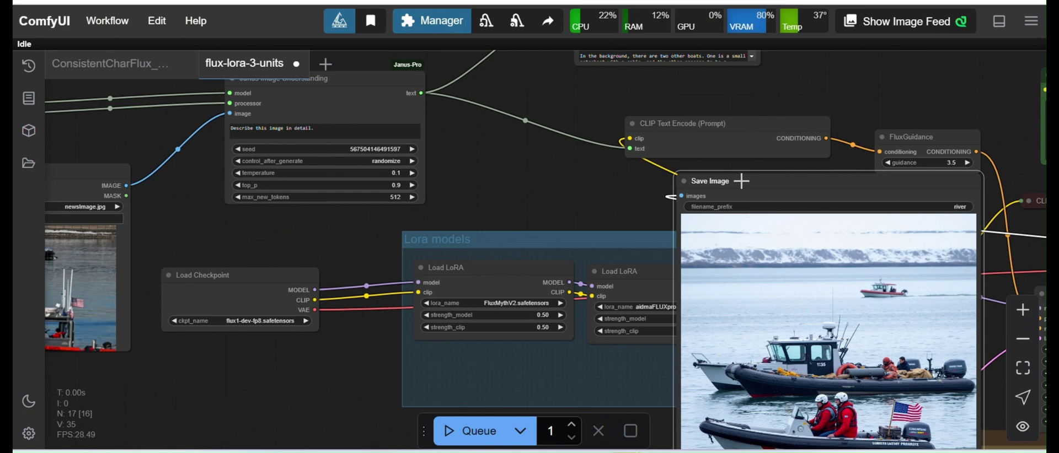
left_click_drag(742, 181, 339, 144)
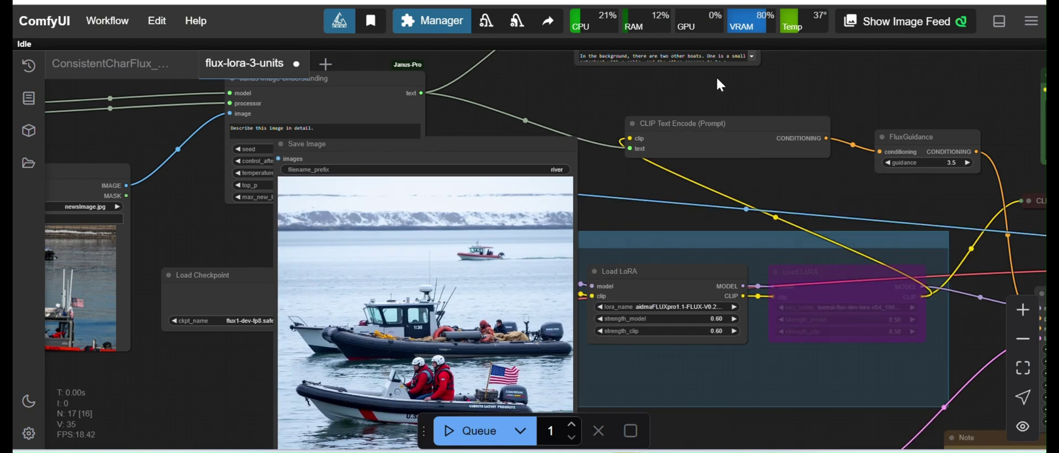
left_click_drag(608, 98, 783, 103)
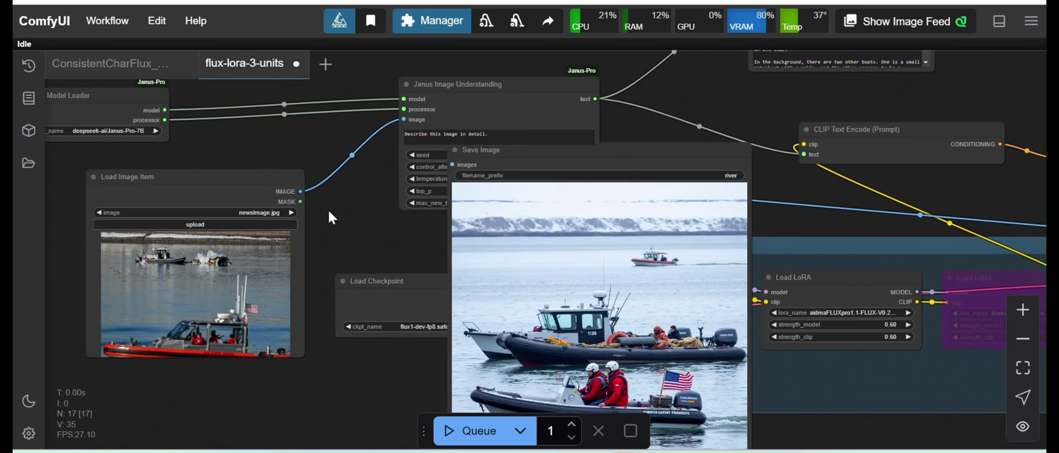
left_click_drag(328, 212, 413, 160)
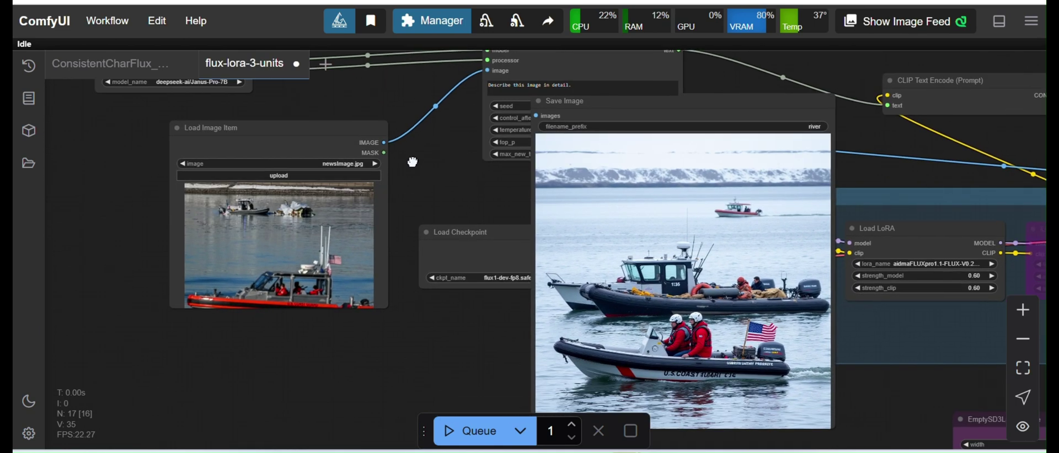
Enlarge the Load Image Item node until its source photo is about as wide as the generated picture in Save Image.
left_click(375, 301)
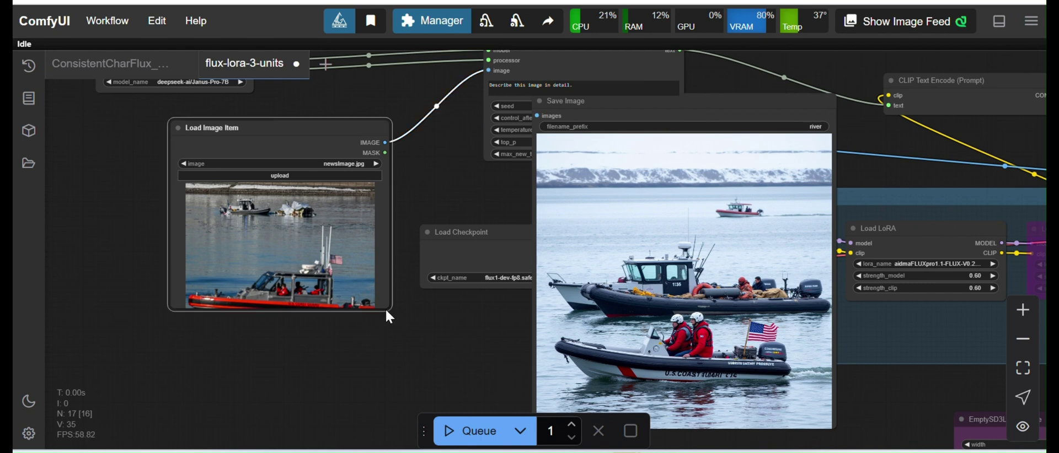
left_click_drag(390, 312, 472, 400)
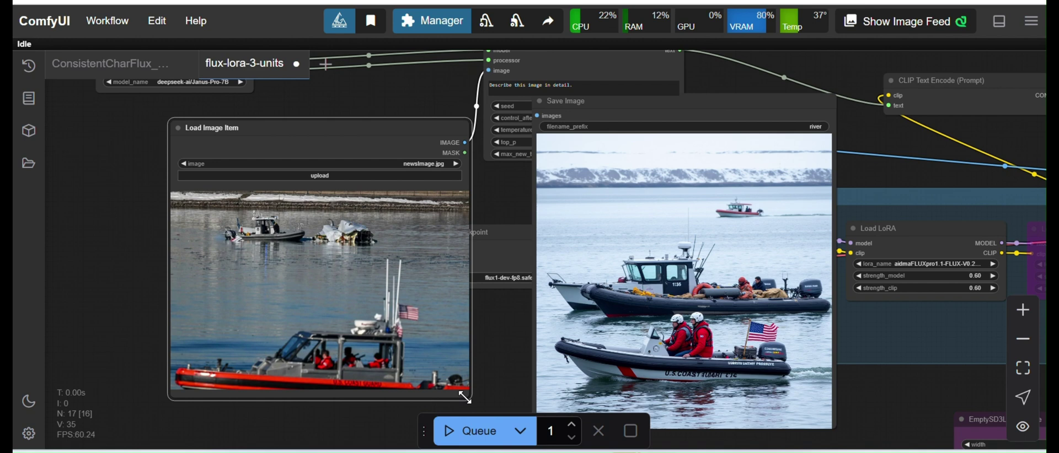
left_click_drag(134, 279, 115, 247)
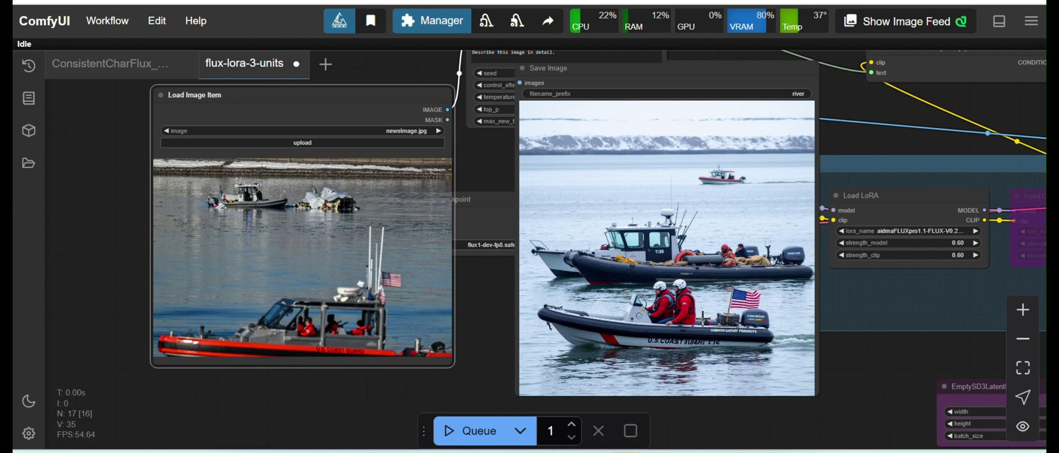
Compare the boats, crew, flags and hull lettering in the source photo and the generated picture side by side at close range.
scroll(729, 307, "up", 5)
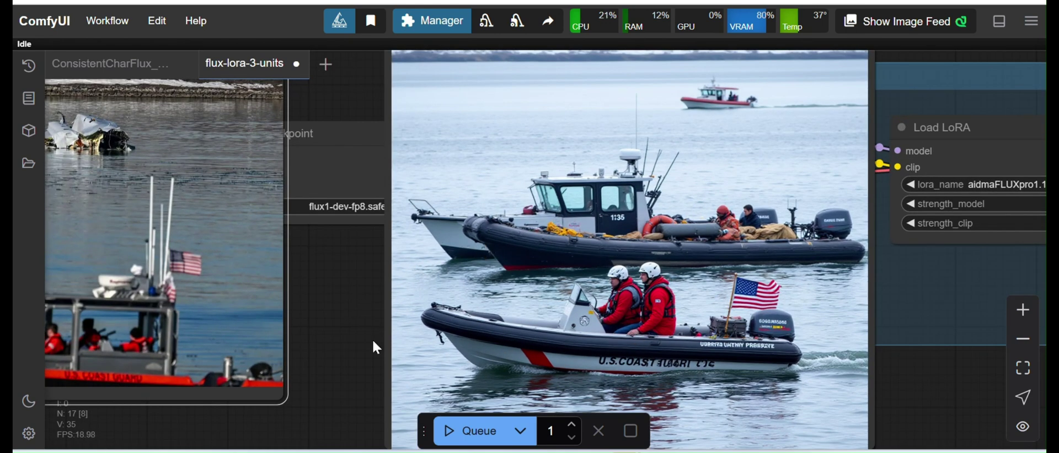
left_click_drag(372, 338, 480, 318)
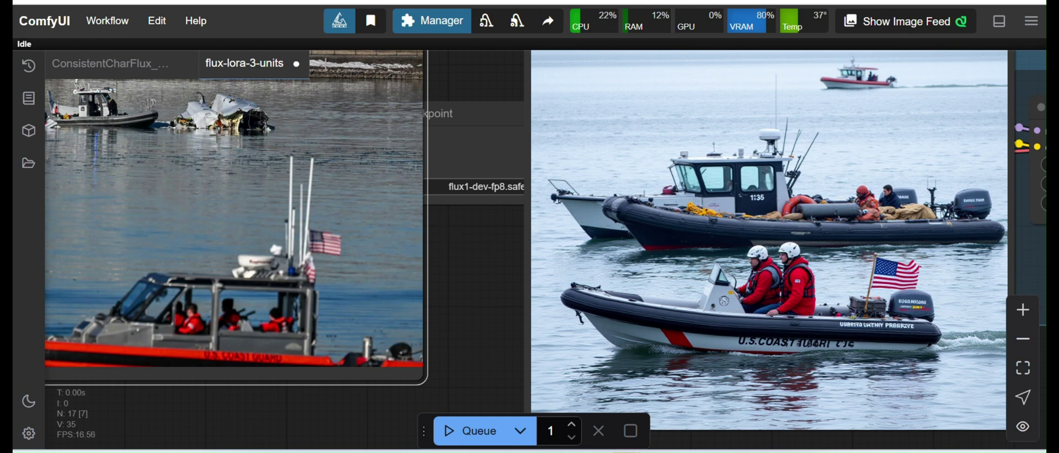
left_click_drag(447, 286, 527, 310)
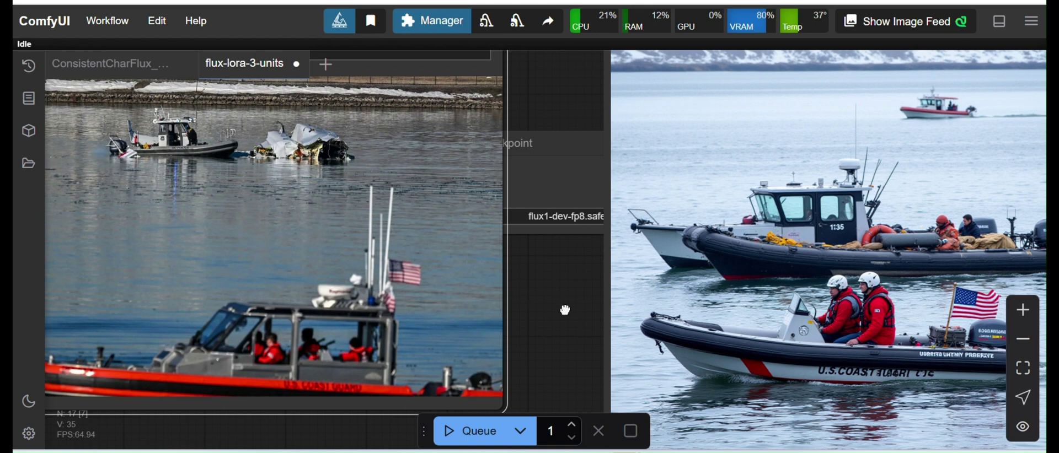
left_click_drag(565, 310, 455, 271)
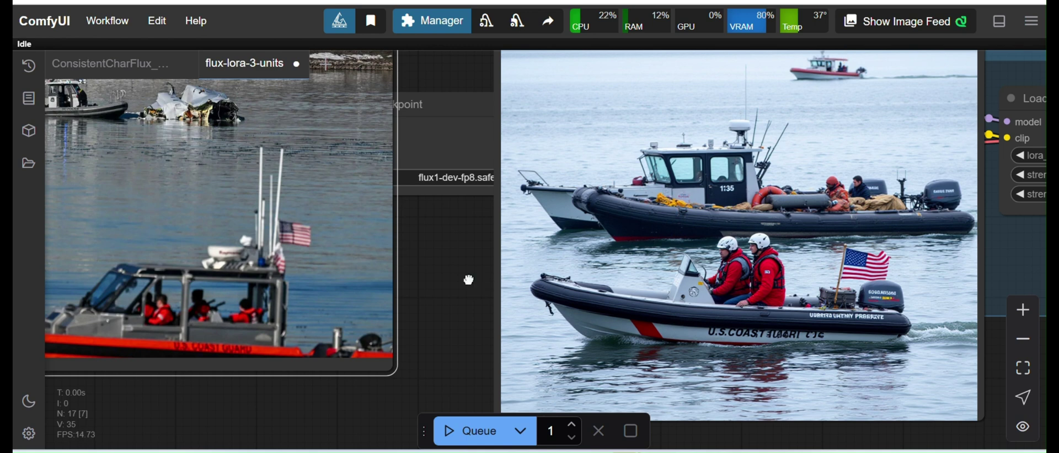
left_click_drag(469, 280, 444, 276)
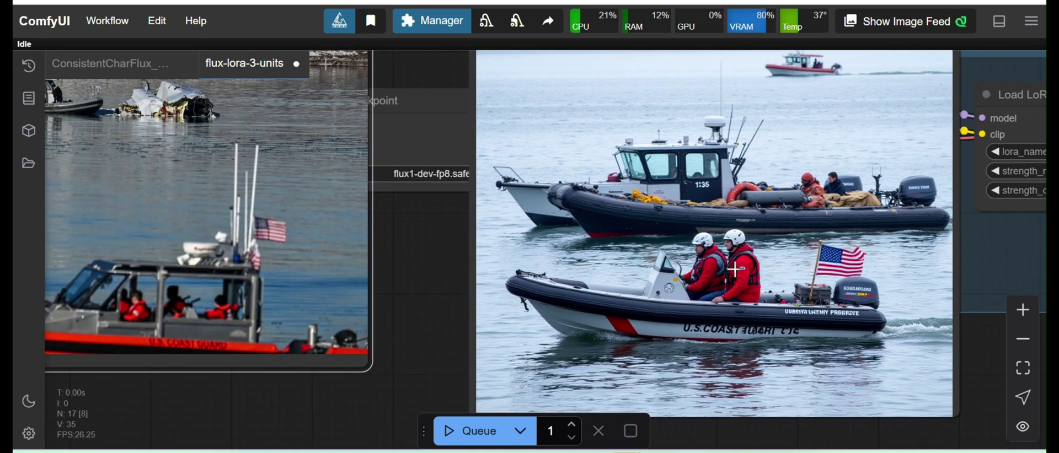
left_click_drag(425, 278, 459, 300)
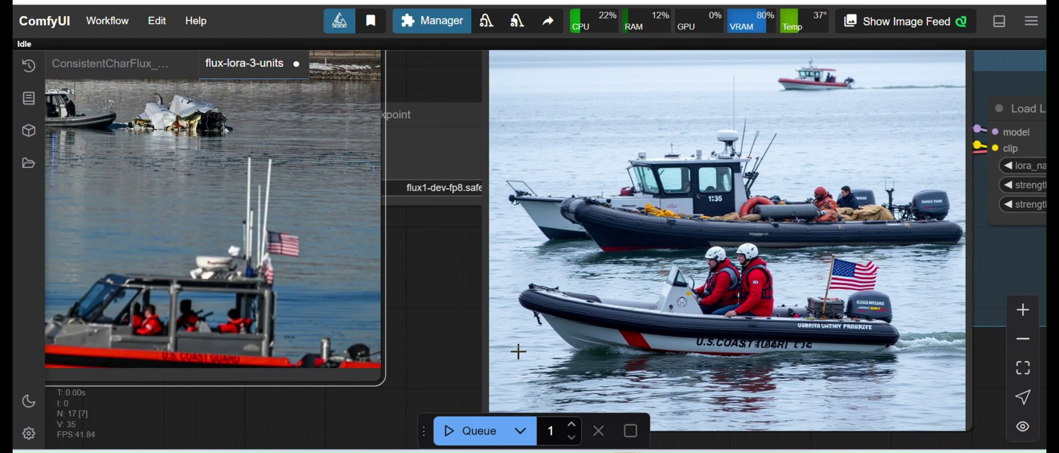
left_click_drag(491, 319, 513, 335)
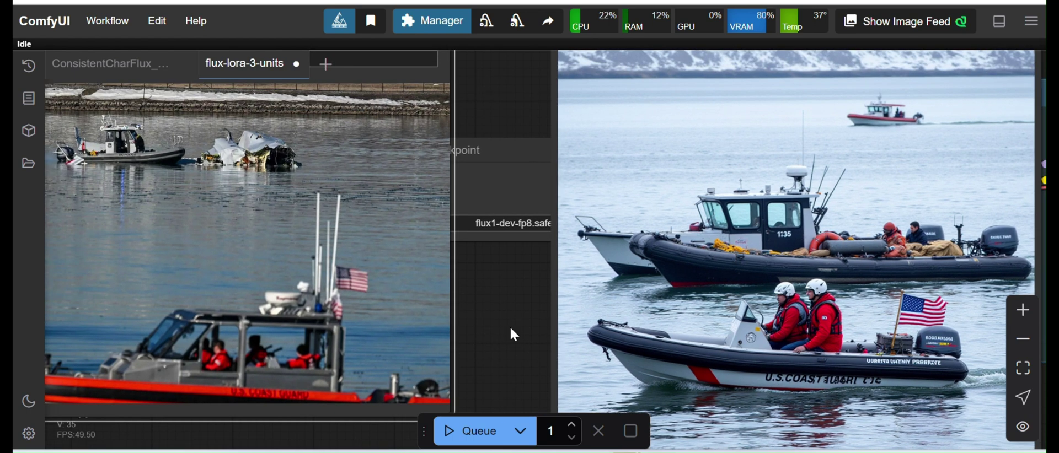
left_click_drag(509, 327, 551, 374)
left_click_drag(560, 314, 558, 365)
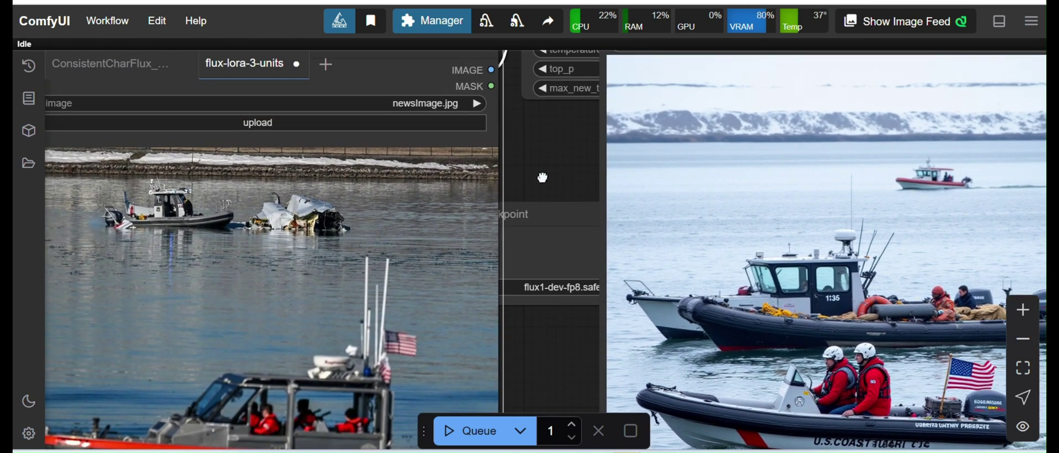
left_click_drag(543, 178, 554, 232)
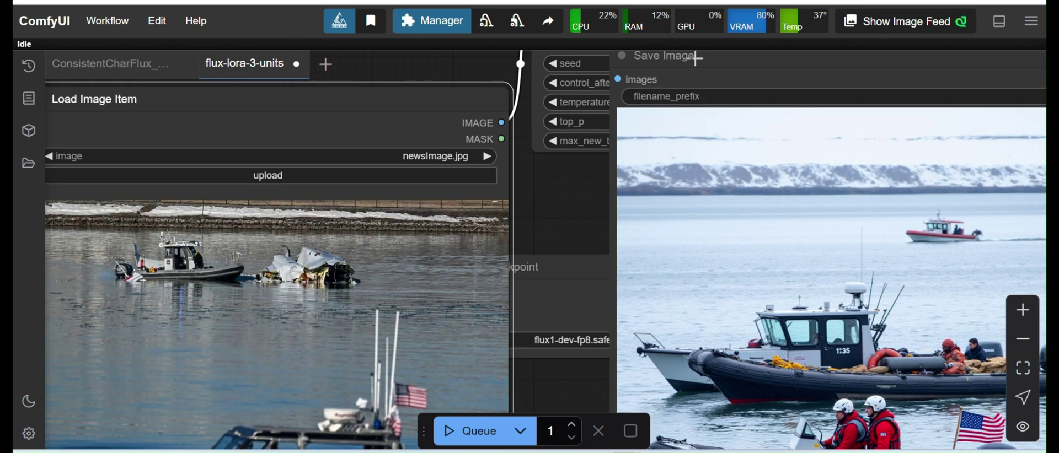
Move the Save Image node closer to Load Image Item and compare the shoreline and background boats of both pictures.
left_click_drag(696, 58, 616, 86)
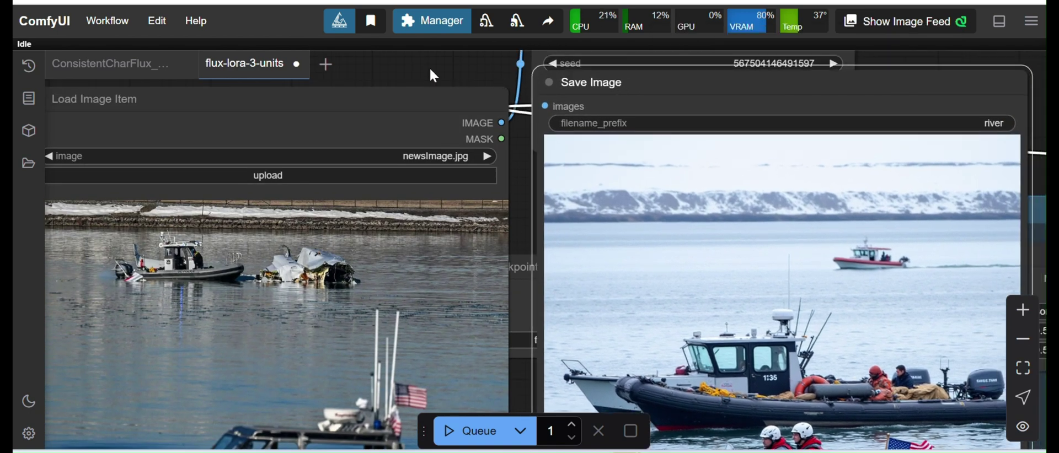
left_click_drag(431, 69, 479, 93)
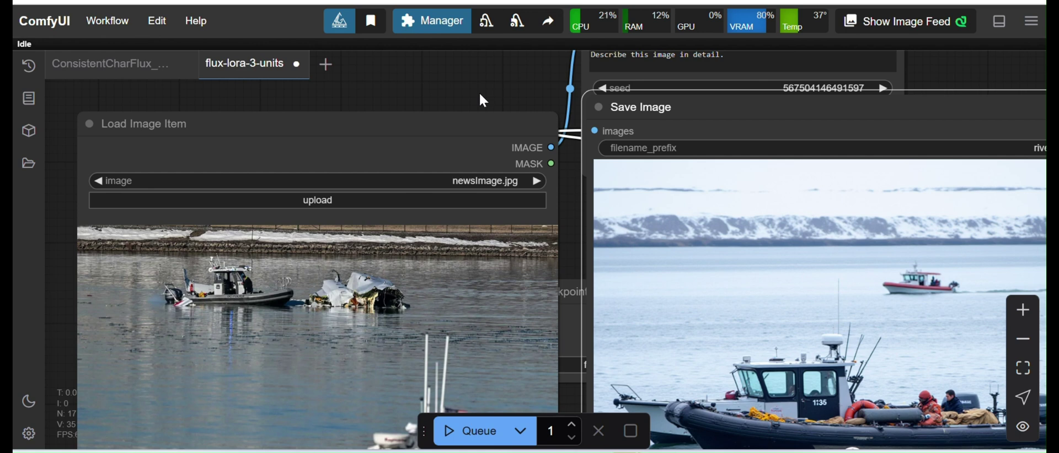
left_click_drag(479, 94, 470, 82)
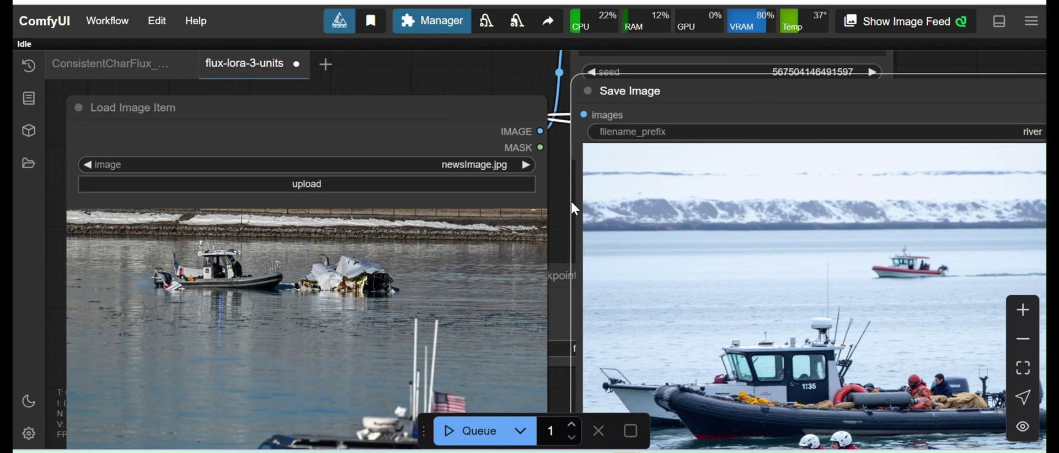
scroll(574, 209, "down", 2)
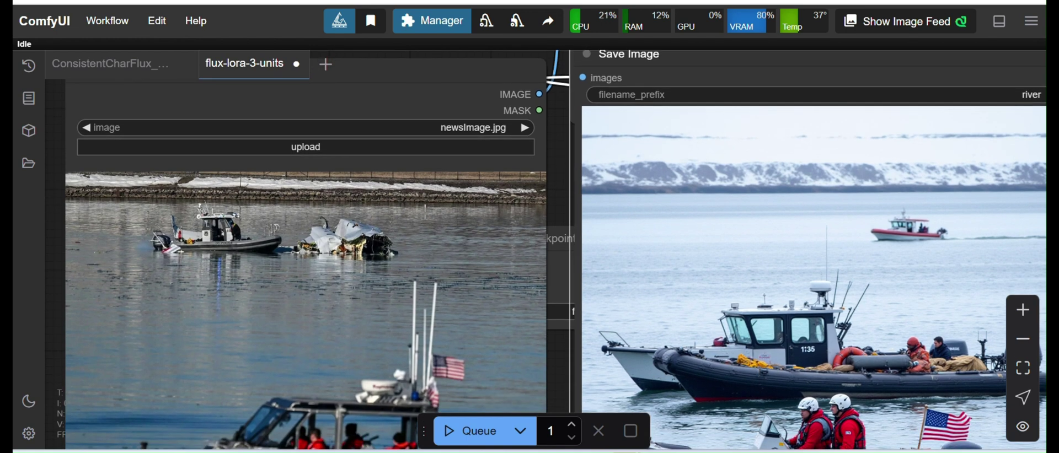
left_click_drag(558, 187, 557, 163)
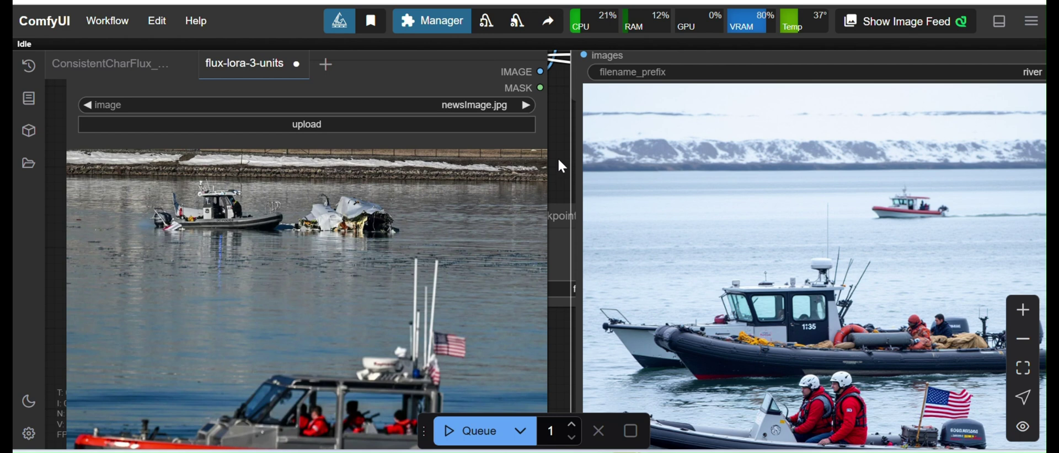
left_click_drag(555, 145, 568, 182)
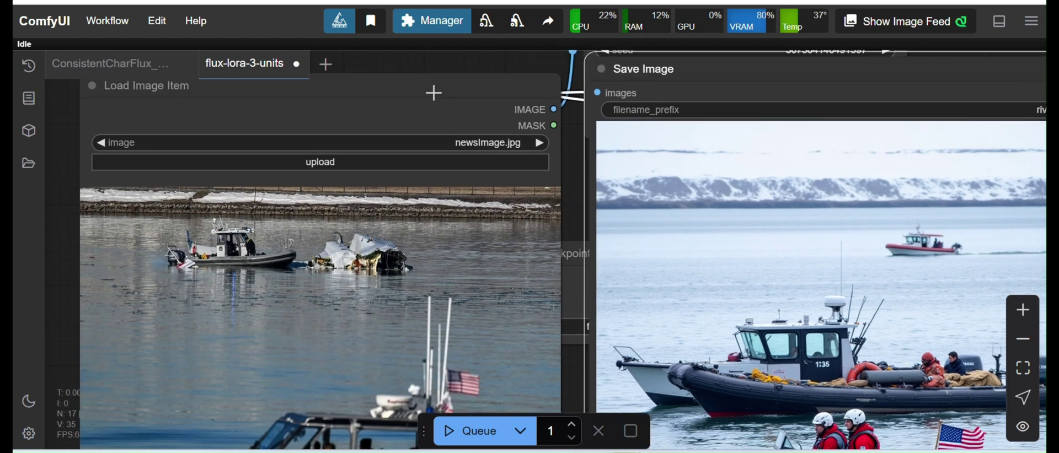
Move the Load Image Item node down to clear space beneath the Janus Model Loader node.
left_click_drag(433, 93, 484, 210)
left_click_drag(359, 125, 447, 287)
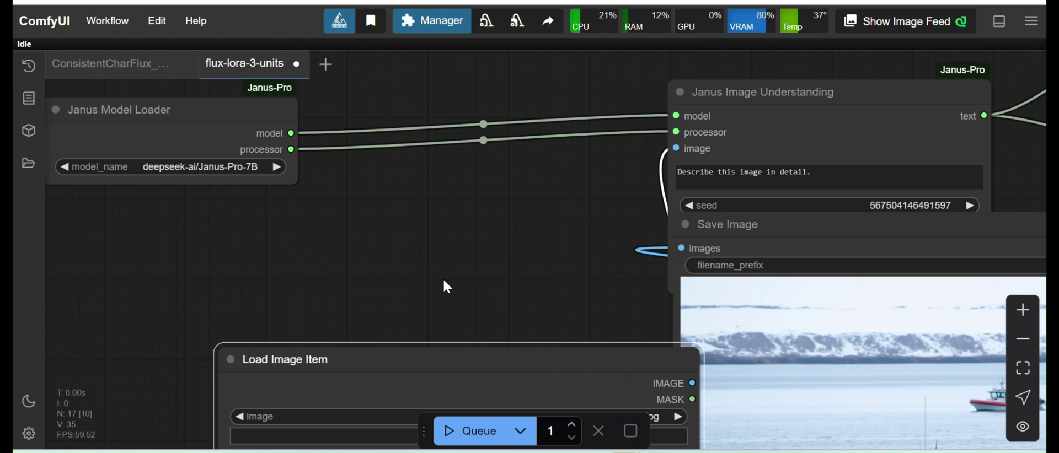
left_click_drag(392, 242, 397, 260)
scroll(425, 277, "down", 3)
left_click_drag(426, 229, 409, 204)
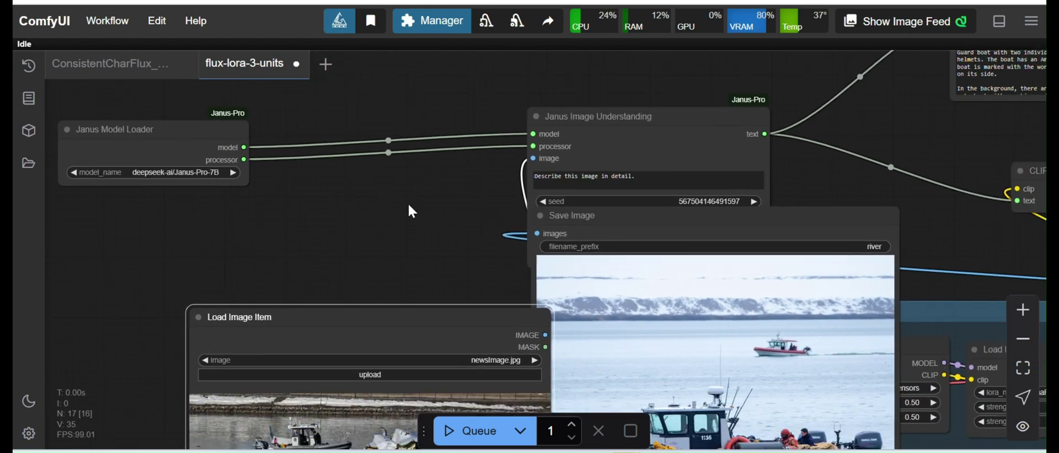
Add a Janus Image Generation node from the Janus-Pro category and place it between Janus Model Loader and Load Image Item.
right_click(358, 184)
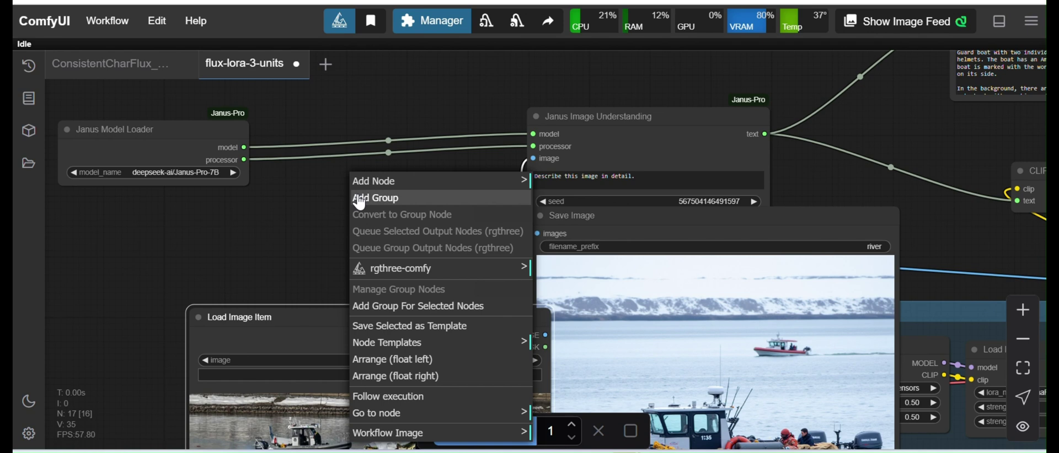
left_click(426, 182)
scroll(634, 389, "down", 5)
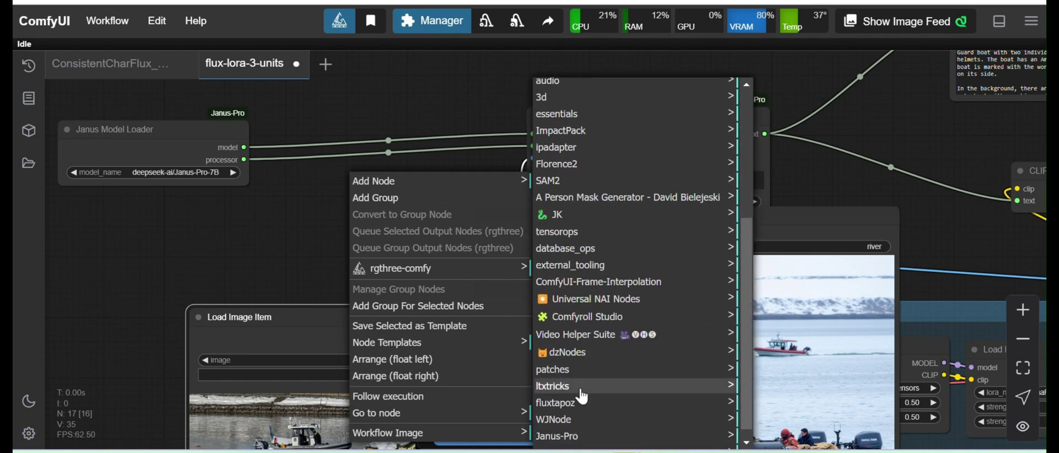
scroll(631, 433, "down", 1)
left_click(629, 431)
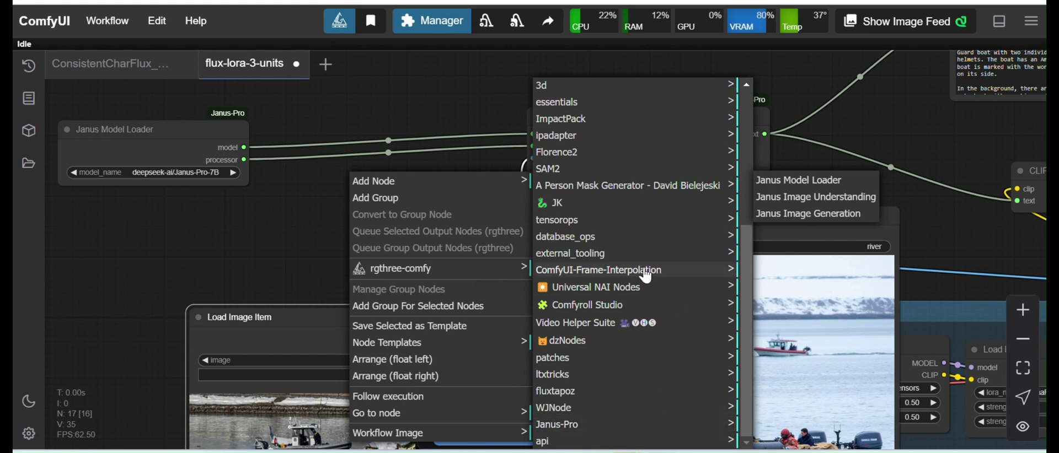
left_click(817, 215)
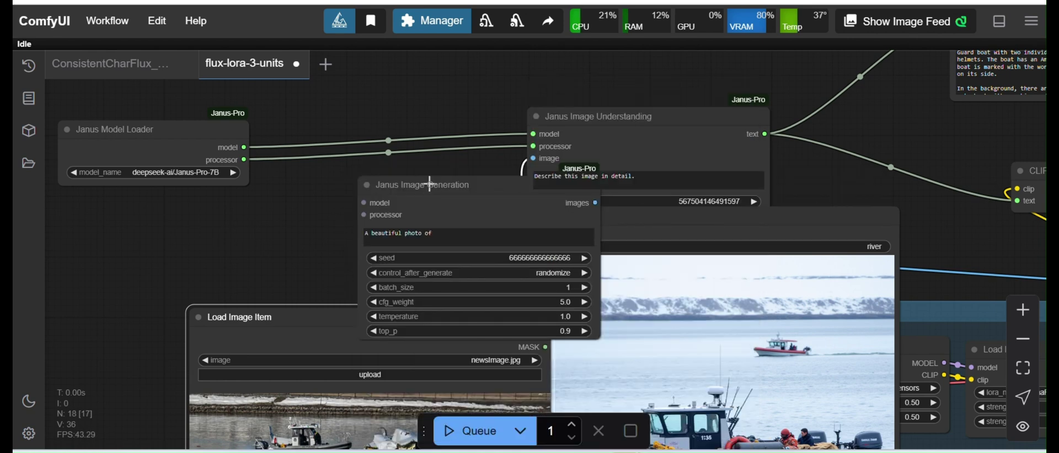
left_click_drag(430, 183, 293, 187)
left_click_drag(303, 190, 327, 197)
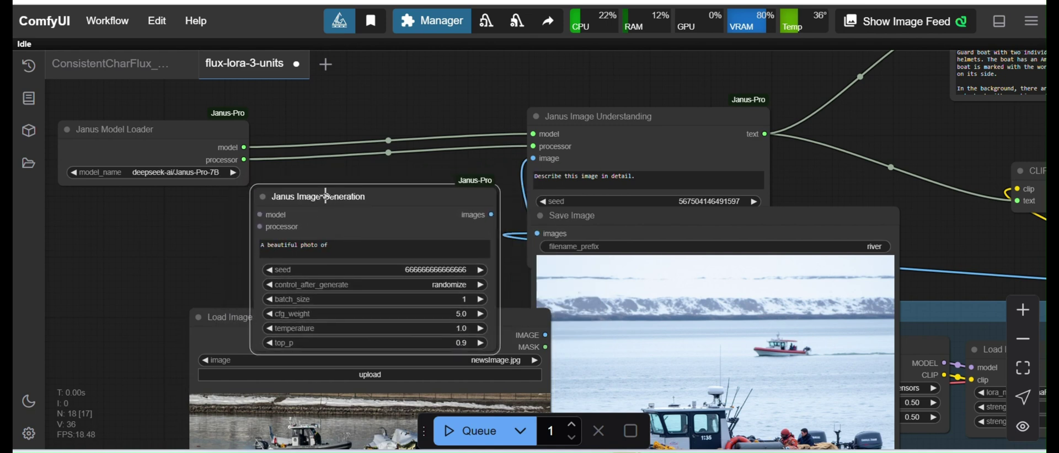
Connect the model and processor outputs of Janus Model Loader to Janus Image Generation, and shift that node slightly right.
left_click_drag(138, 236, 161, 202)
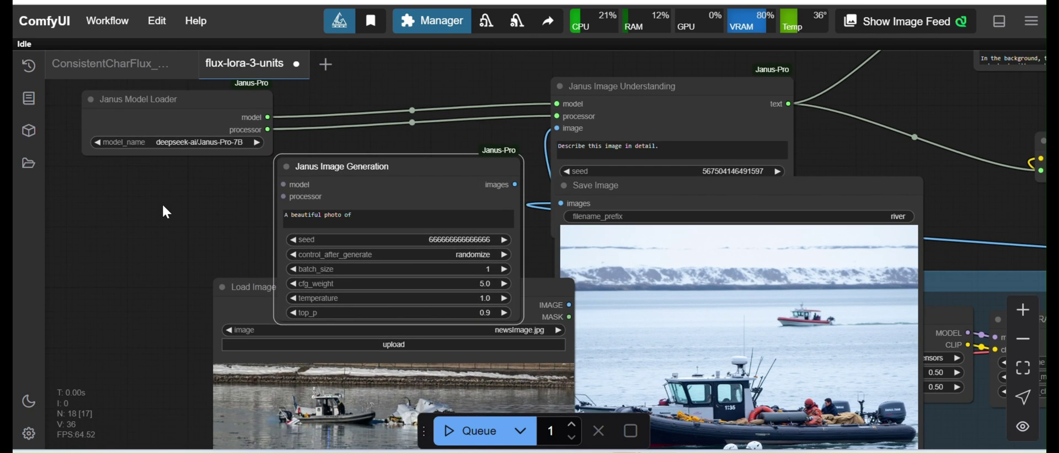
left_click_drag(268, 118, 283, 184)
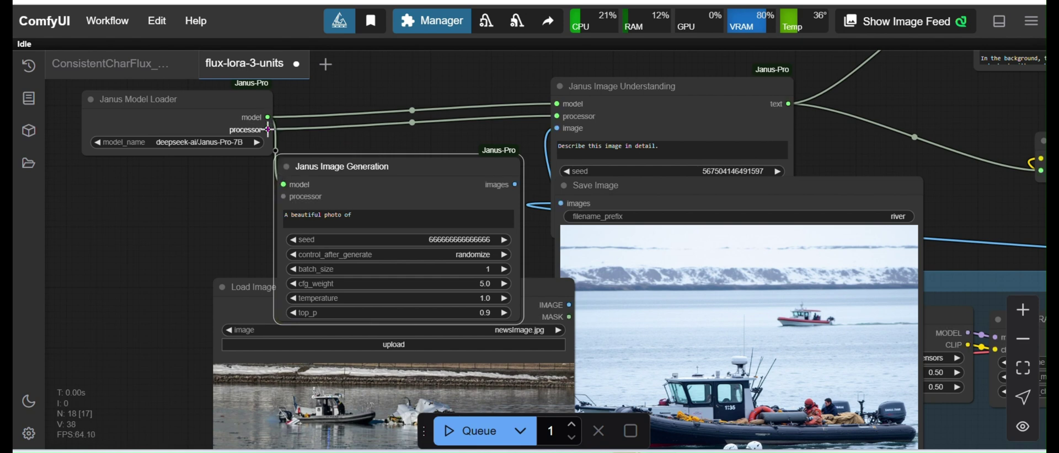
left_click_drag(269, 129, 285, 196)
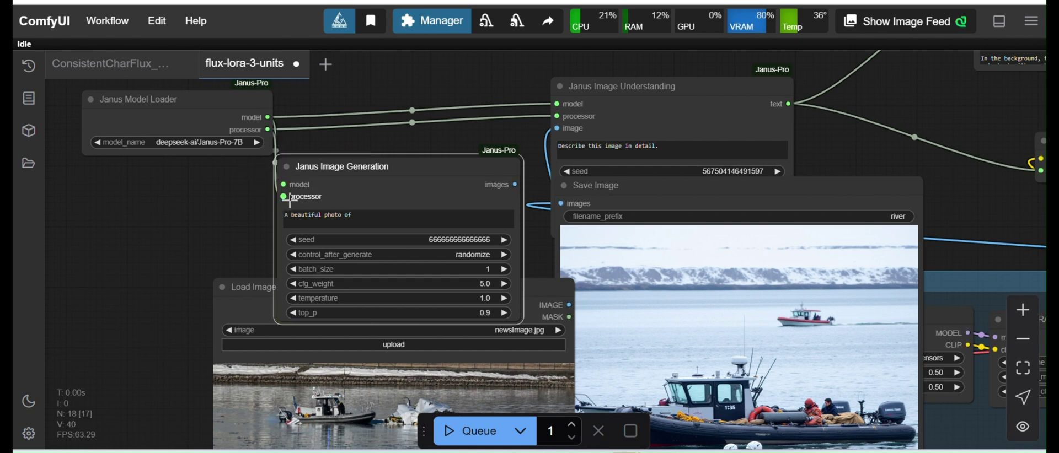
left_click_drag(327, 164, 353, 164)
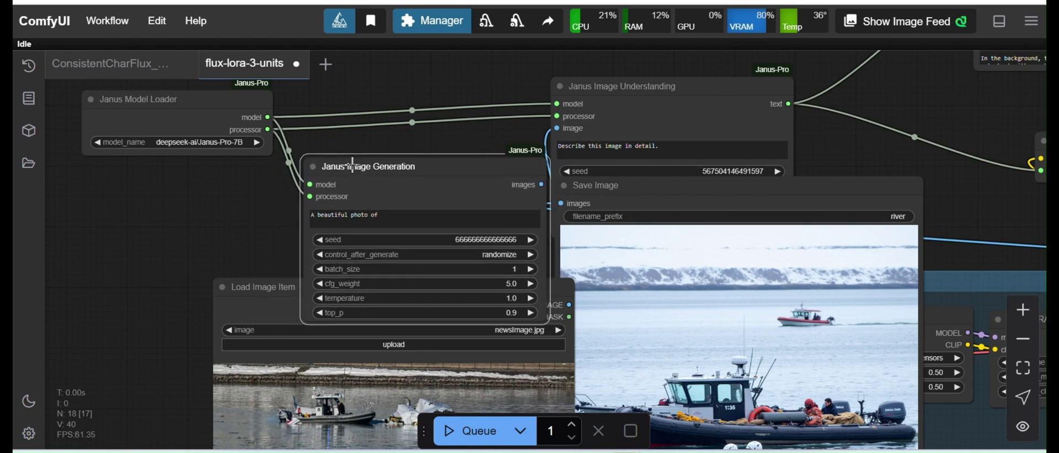
Copy the entire image description from the Display Any node.
left_click_drag(927, 105, 733, 194)
left_click(914, 102)
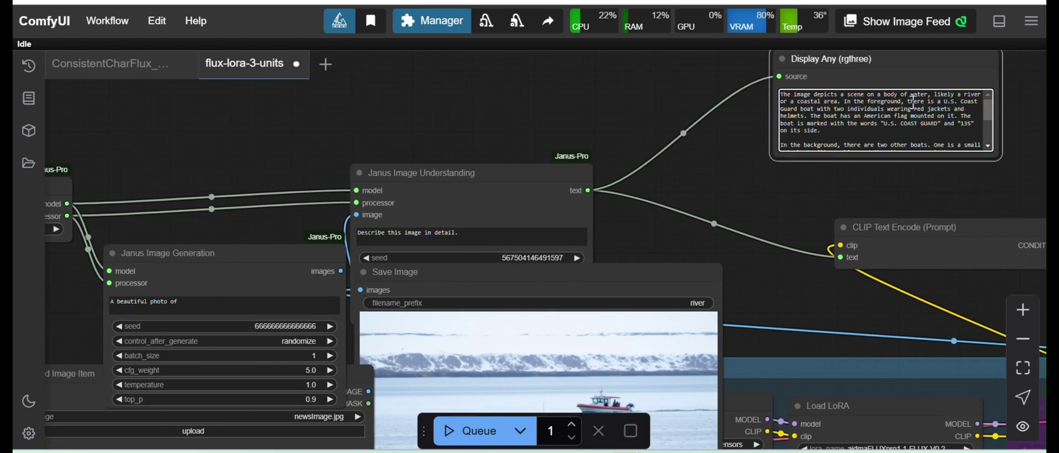
key("ctrl+a")
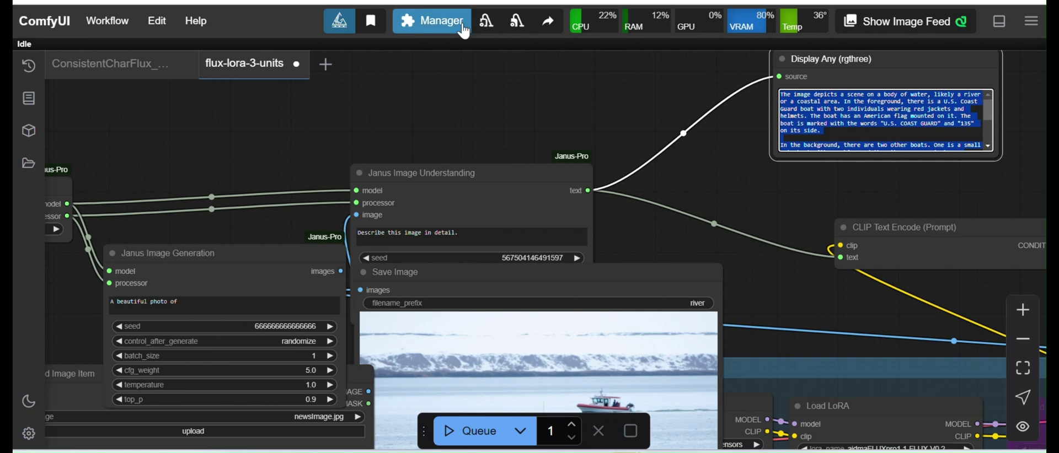
Place the Janus Image Generation node directly under Janus Model Loader and replace its prompt with the copied description.
scroll(318, 171, "left", 8)
scroll(319, 171, "down", 3)
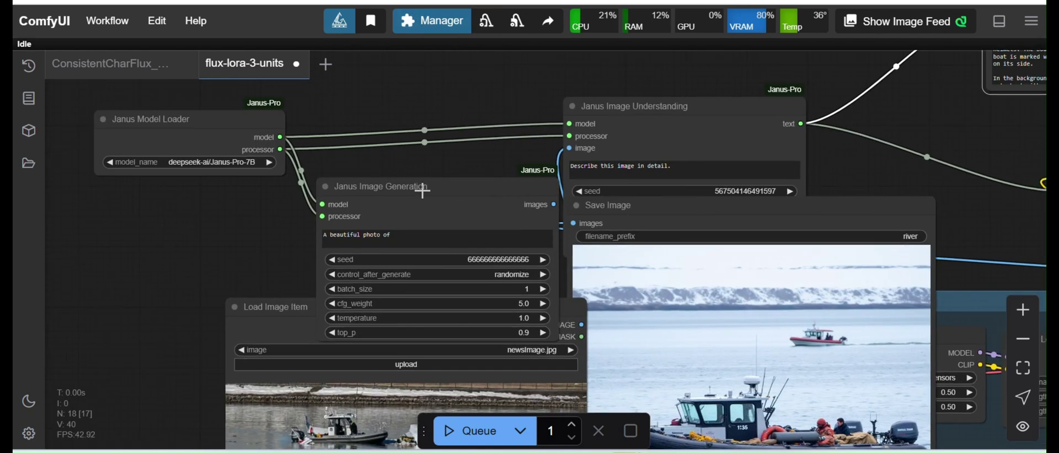
left_click_drag(412, 190, 185, 231)
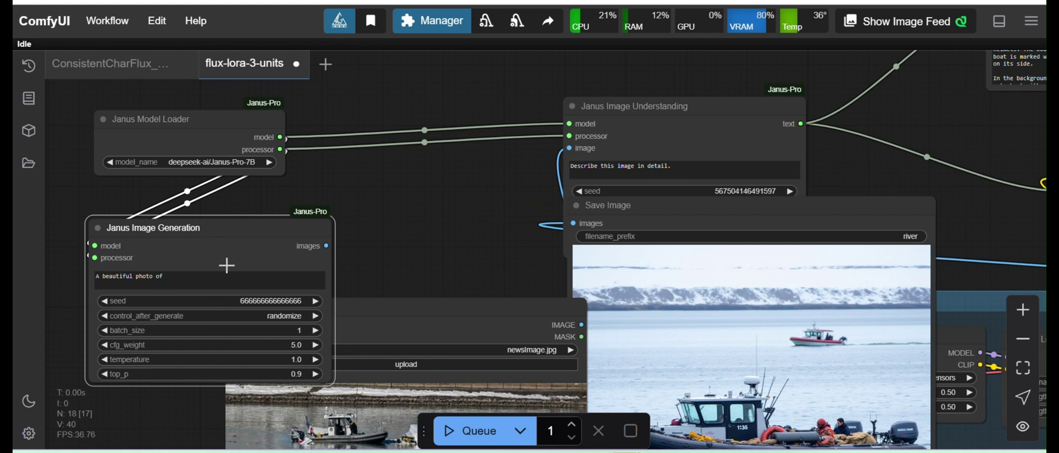
left_click(229, 281)
key("ctrl+a")
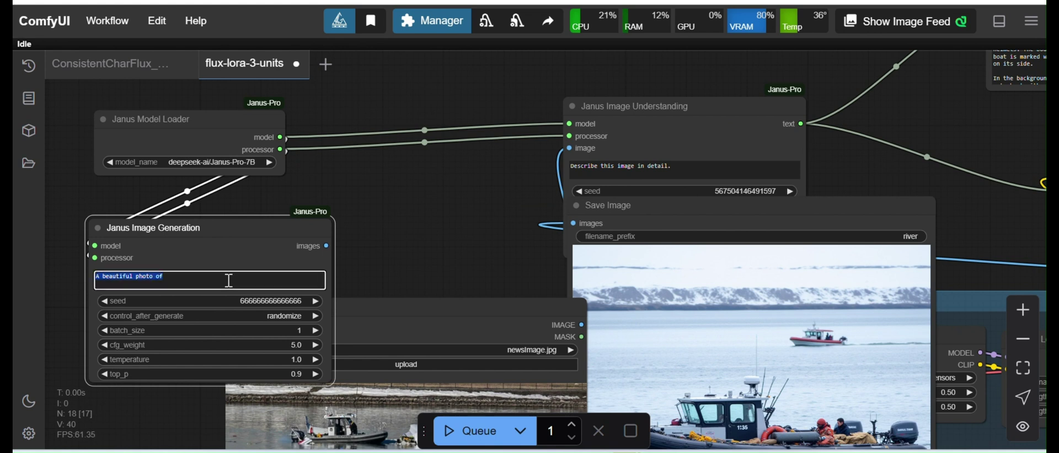
key("ctrl+v")
left_click(477, 221)
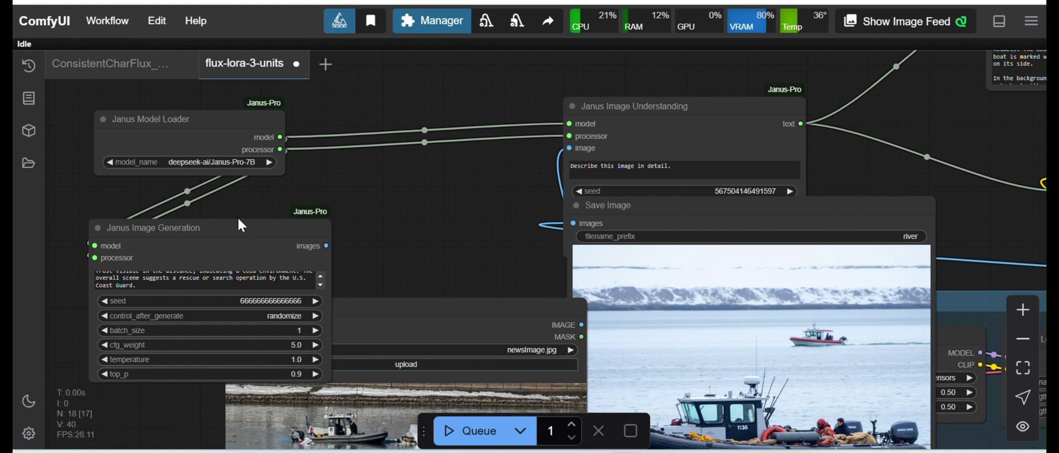
Duplicate the Save Image node, place the copy beside Janus Image Generation, and feed it from that node's images output.
left_click_drag(235, 225, 271, 208)
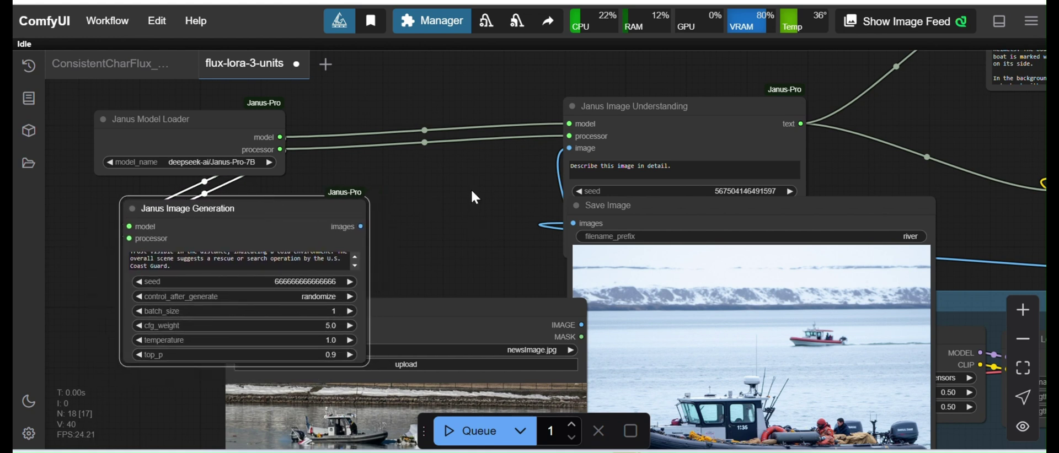
left_click(699, 207)
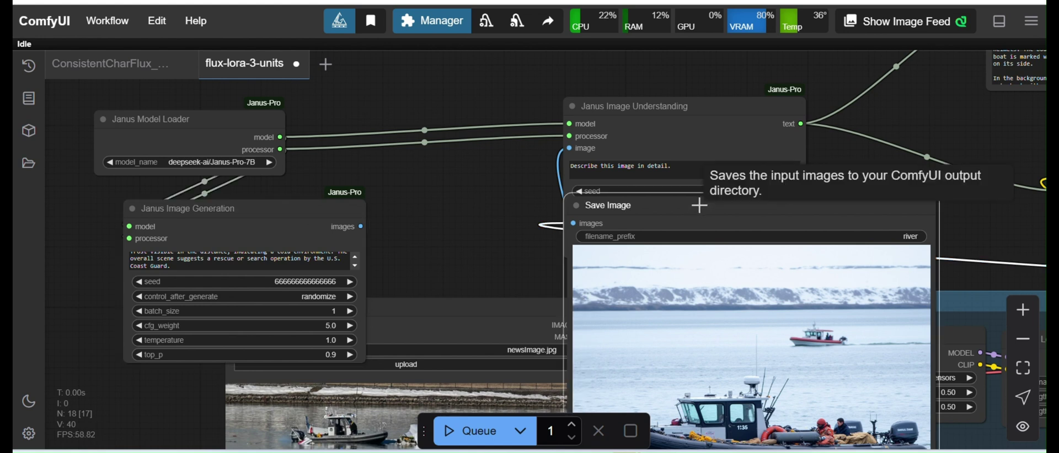
key("ctrl+c")
key("ctrl+v")
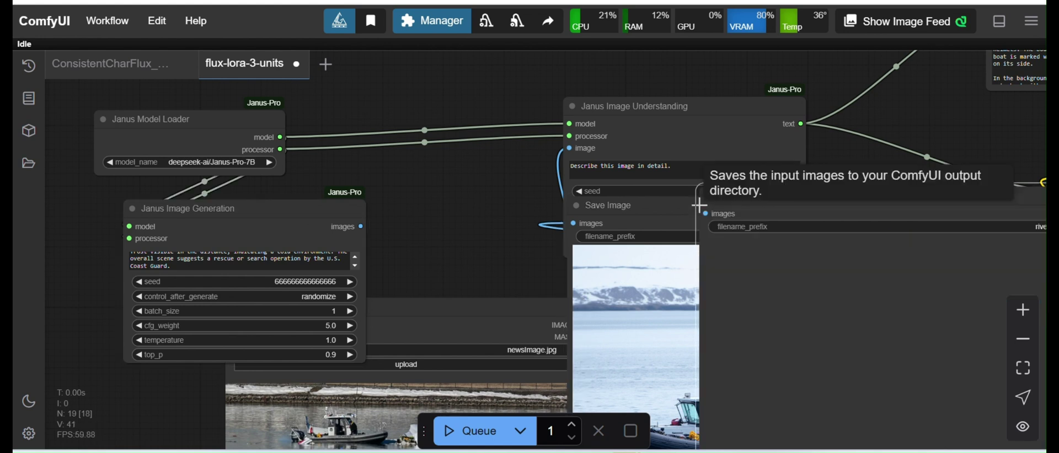
left_click_drag(788, 193, 526, 114)
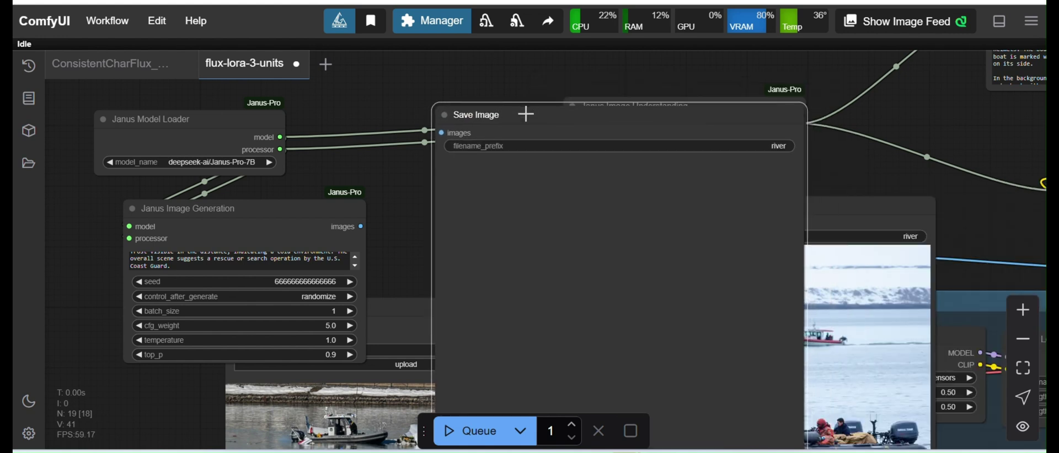
left_click_drag(361, 227, 441, 122)
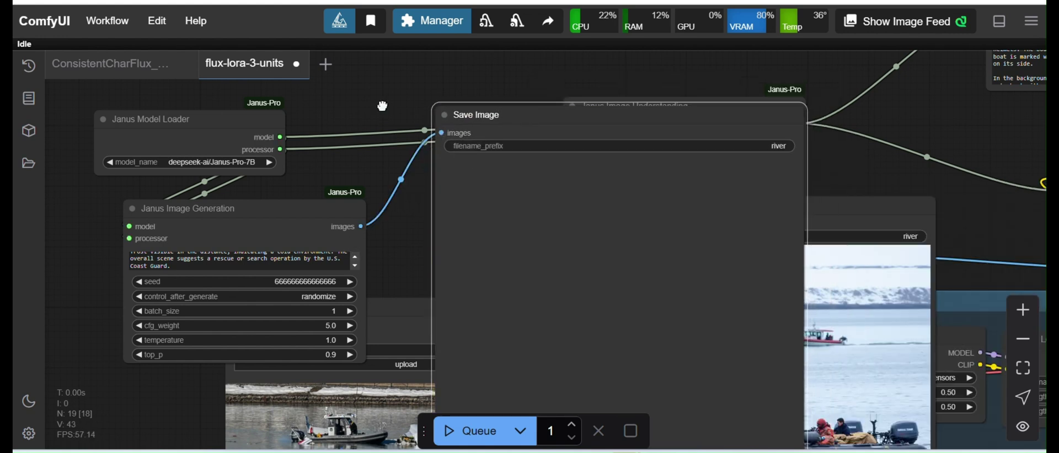
Spread out the Janus Model Loader, Janus Image Generation and new Save Image nodes so the Janus Image Understanding inputs are accessible.
left_click_drag(383, 105, 419, 110)
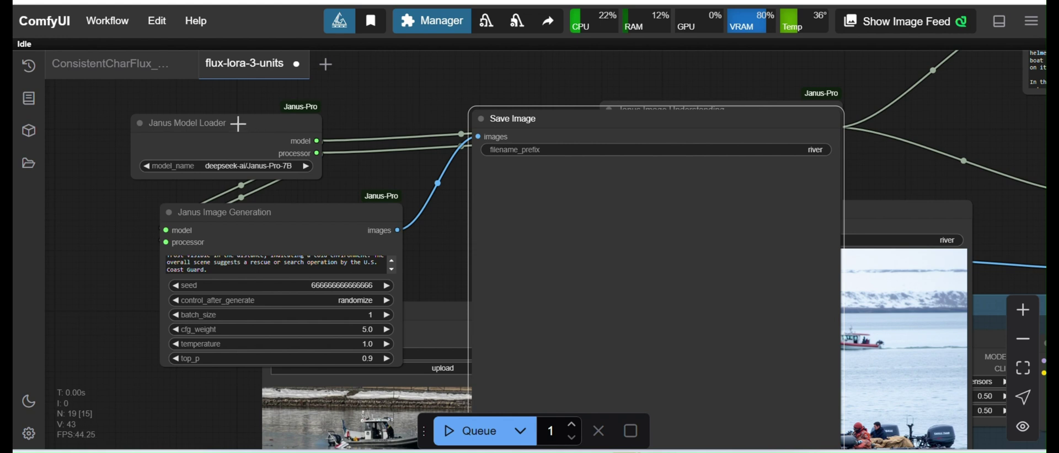
left_click_drag(239, 123, 205, 122)
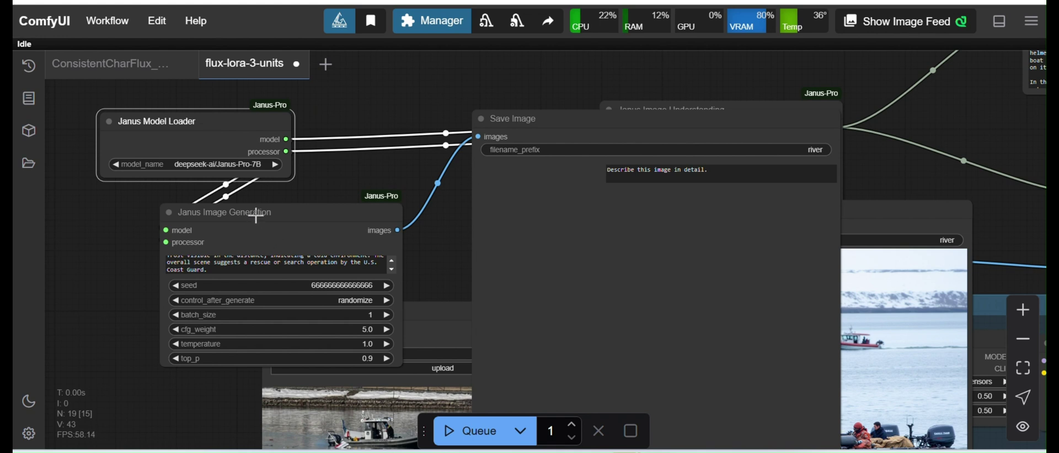
left_click_drag(257, 212, 126, 214)
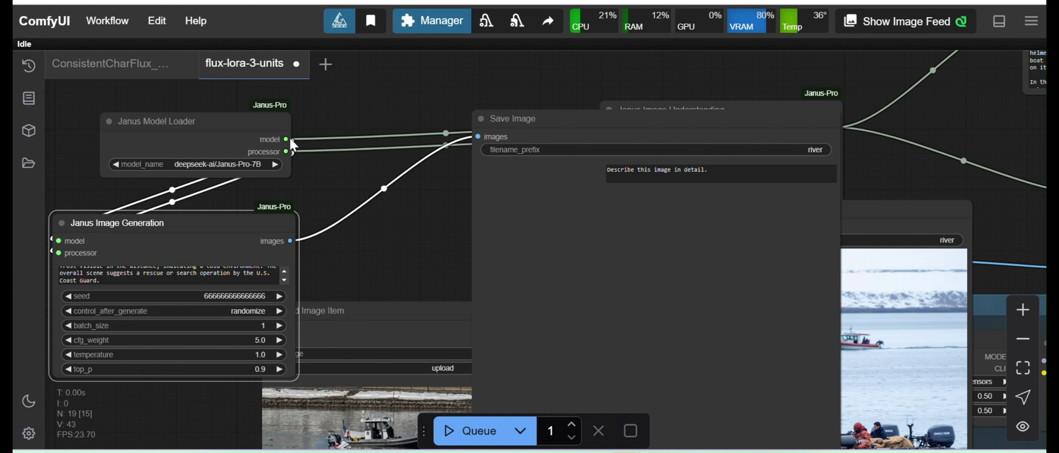
left_click_drag(543, 117, 551, 201)
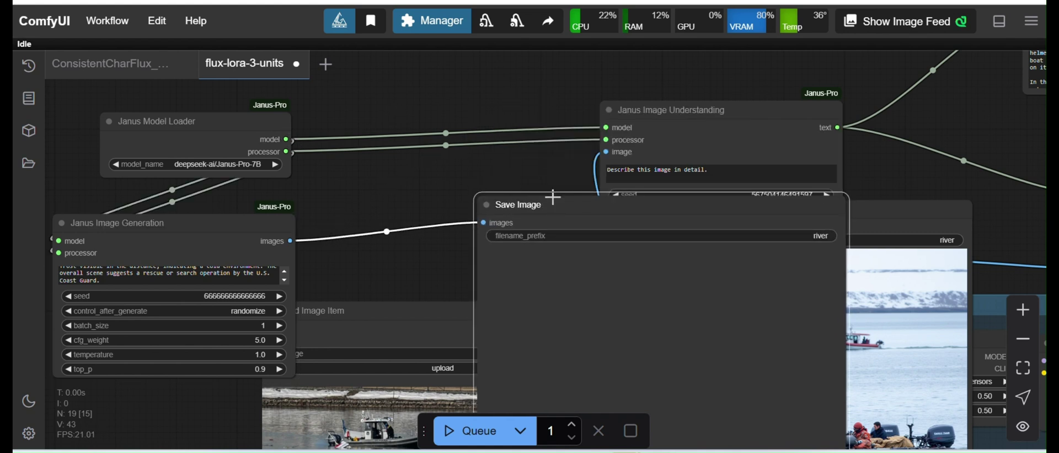
Disconnect the model and processor inputs of the Janus Image Understanding node.
left_click_drag(607, 128, 569, 117)
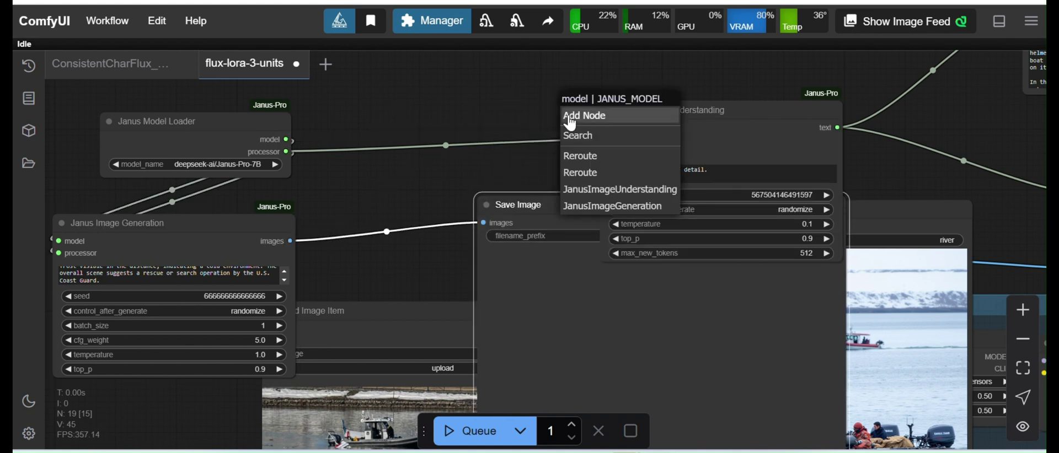
left_click(519, 116)
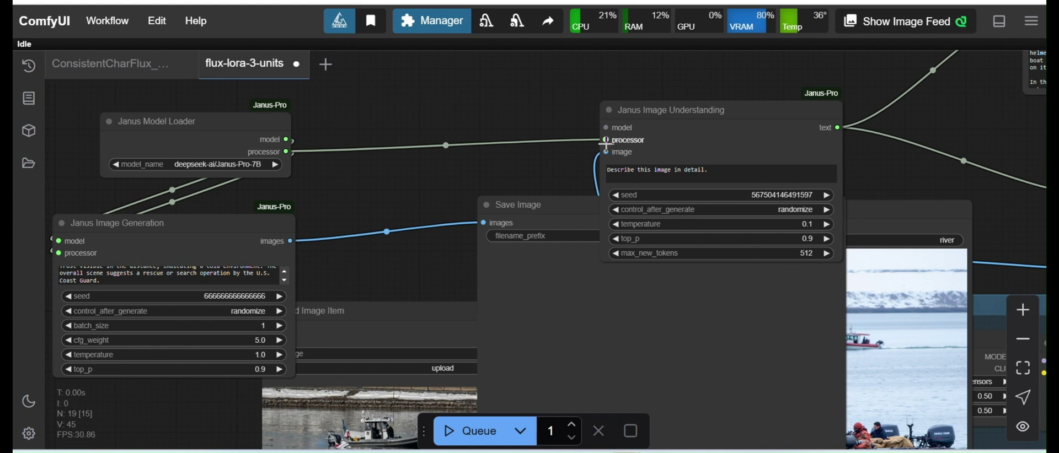
left_click_drag(607, 140, 513, 111)
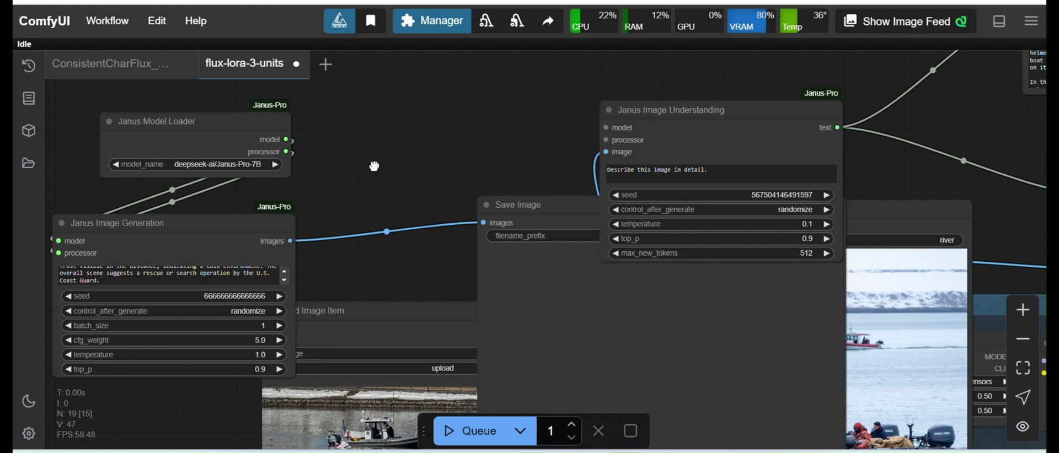
Bring the new Save Image node to the front and queue the workflow once to generate the Janus image.
left_click(512, 204)
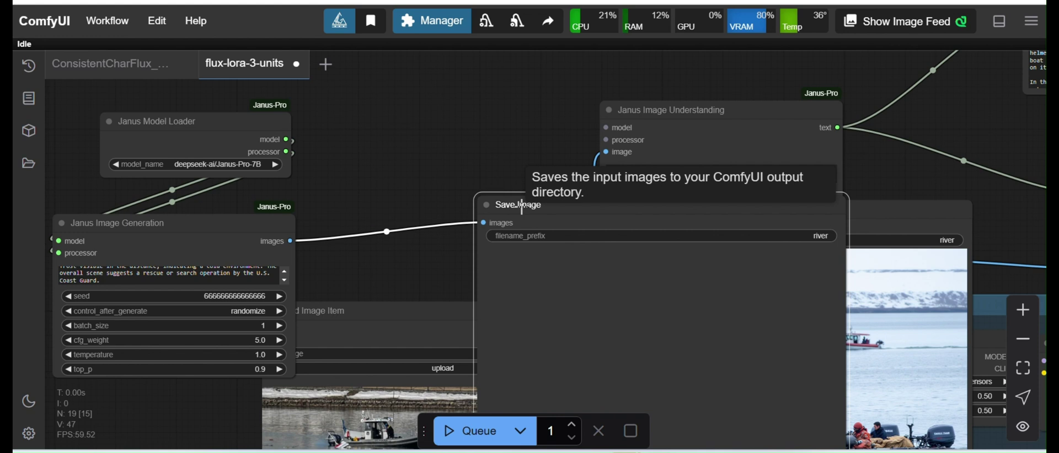
left_click_drag(420, 170, 473, 141)
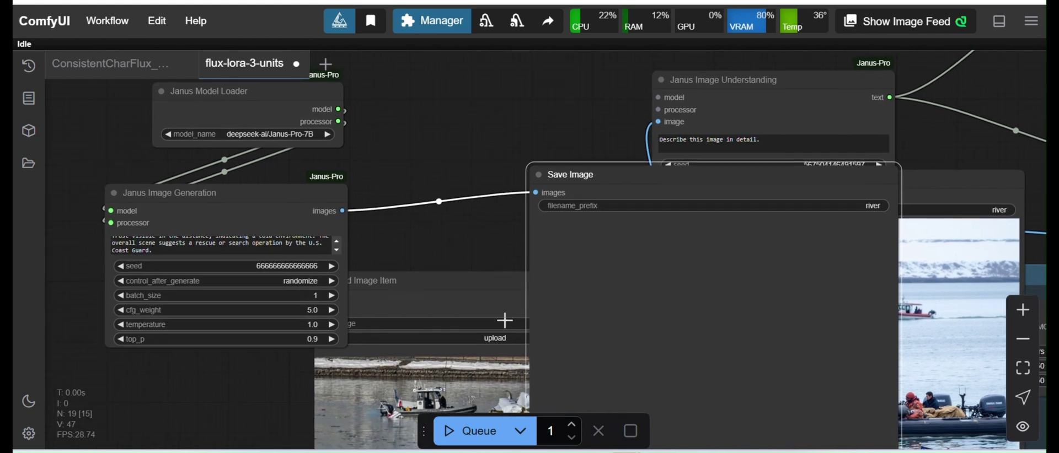
left_click(474, 441)
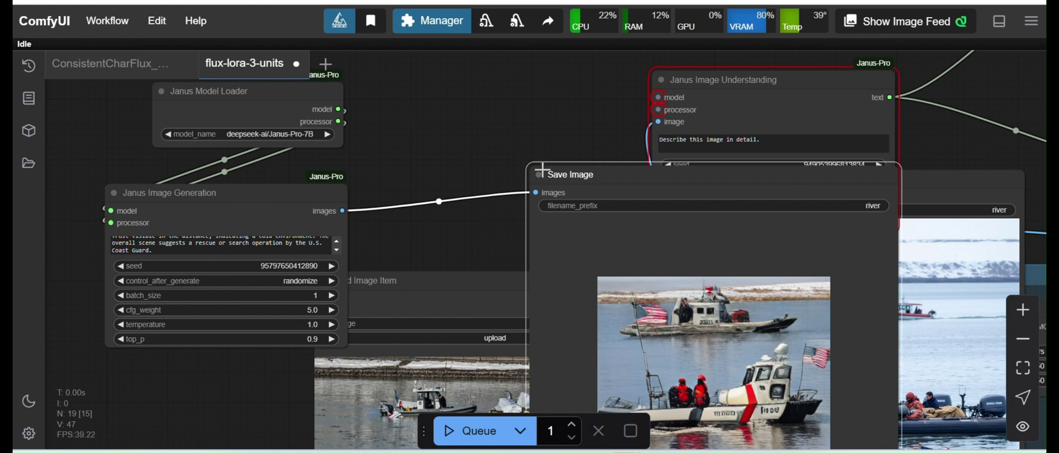
Arrange the Janus and Flux Save Image nodes side by side so both generated boat pictures can be compared.
left_click_drag(555, 176, 424, 108)
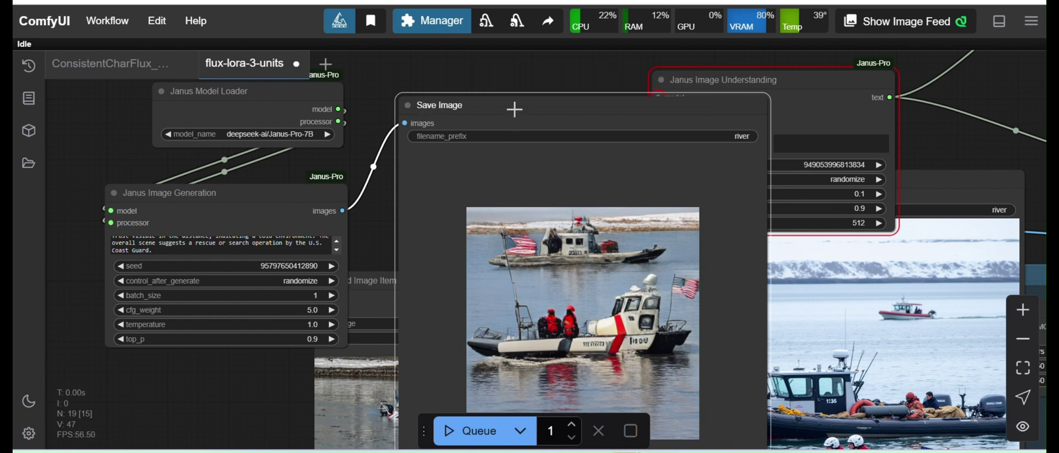
left_click_drag(511, 107, 498, 98)
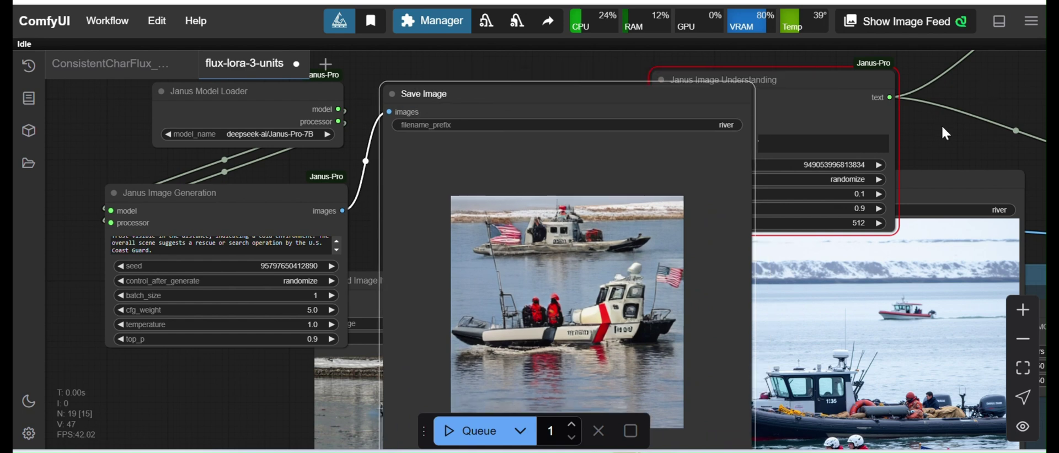
left_click_drag(938, 131, 924, 117)
left_click(918, 157)
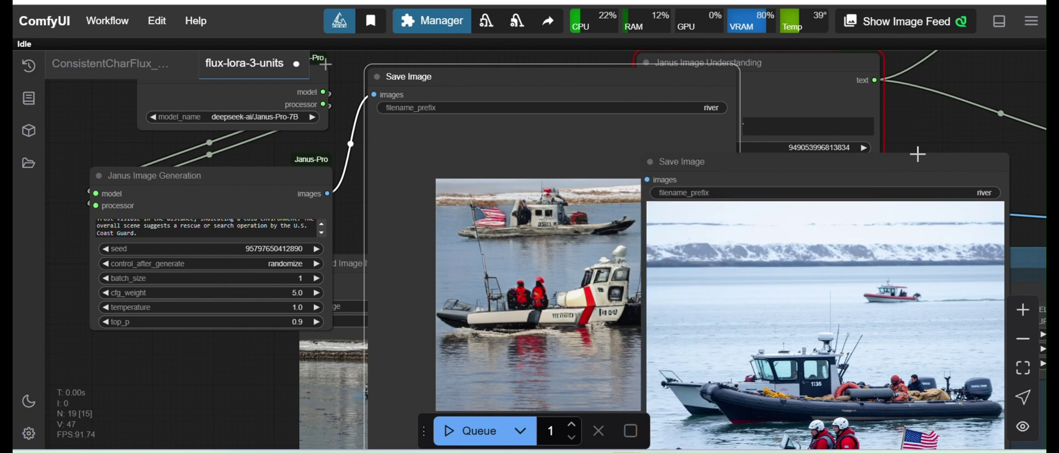
left_click_drag(865, 162, 905, 118)
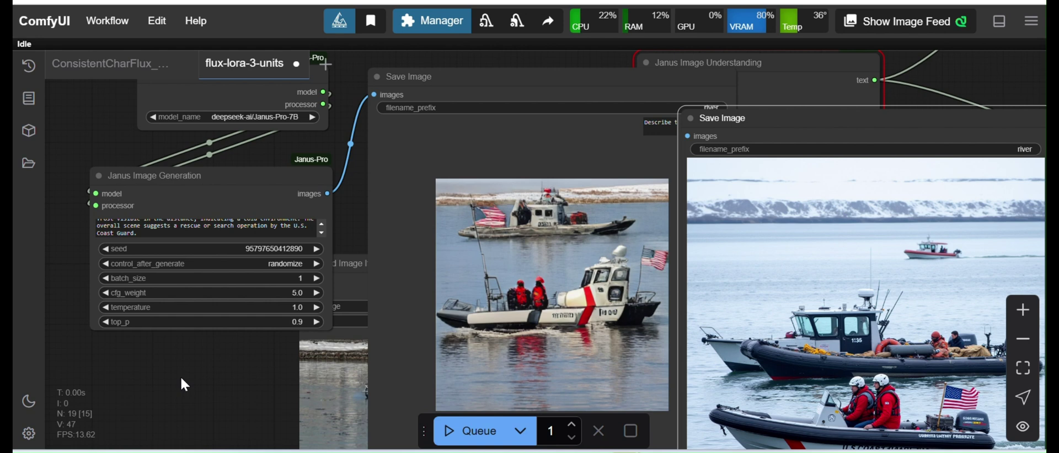
Shift both Save Image nodes closer to Janus Image Generation, keeping the Janus result in front.
left_click_drag(177, 370, 215, 393)
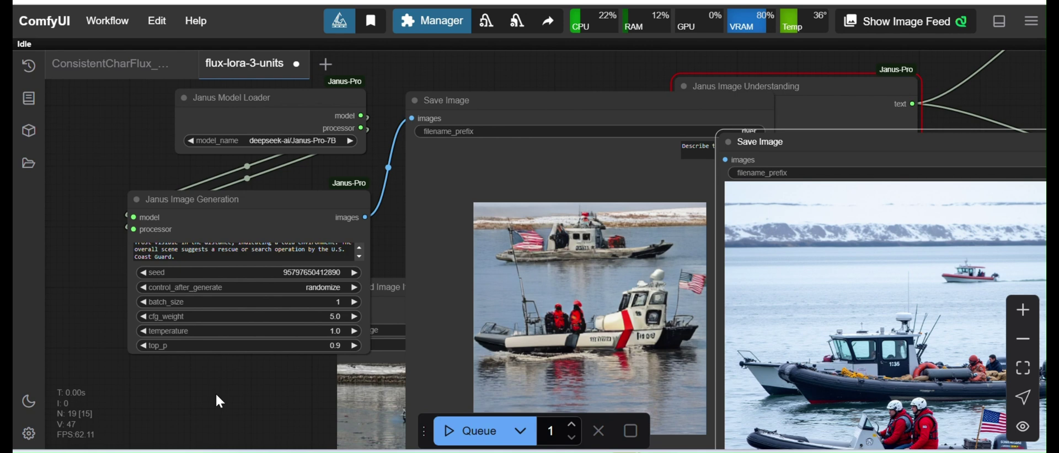
left_click_drag(181, 379, 160, 359)
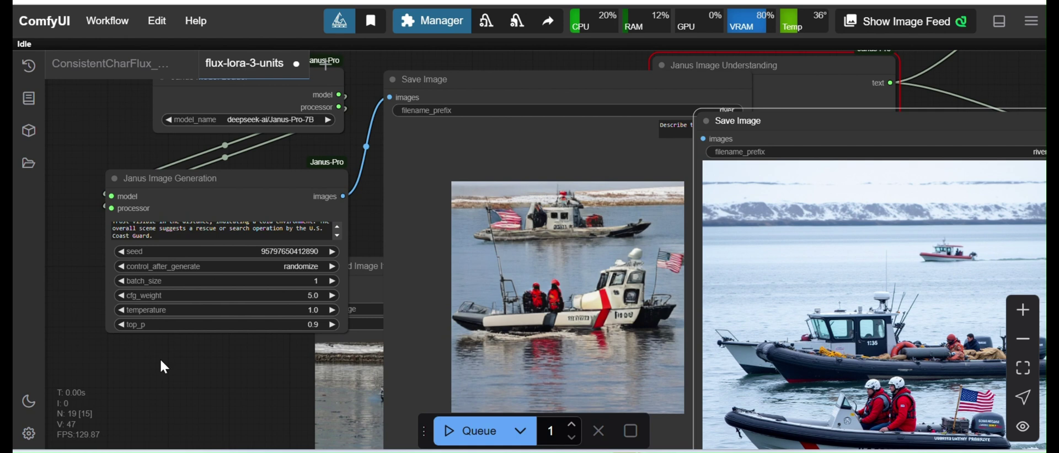
left_click_drag(797, 122, 742, 123)
left_click_drag(433, 79, 389, 92)
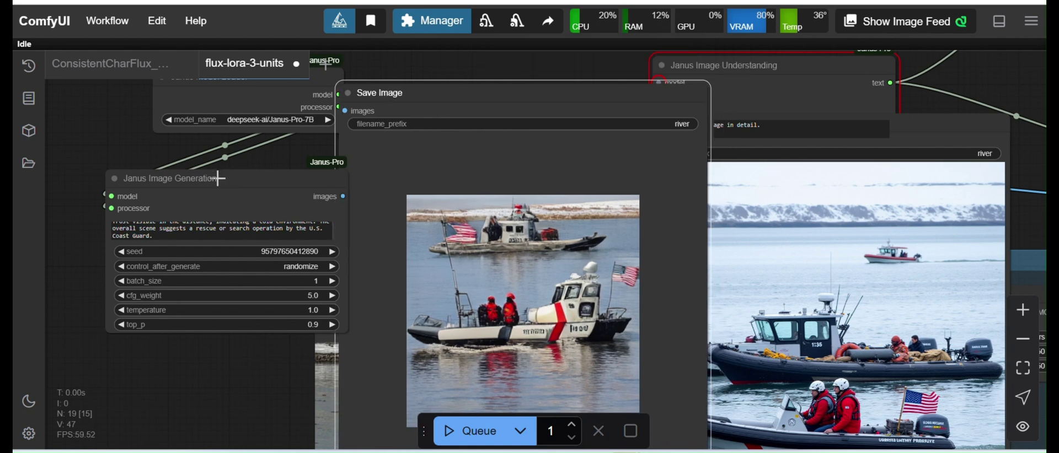
left_click(218, 176)
left_click(398, 94)
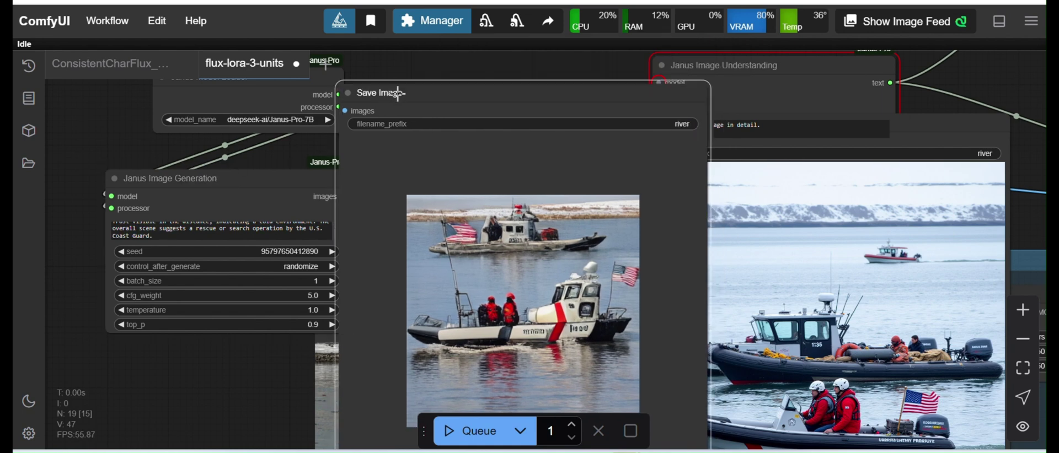